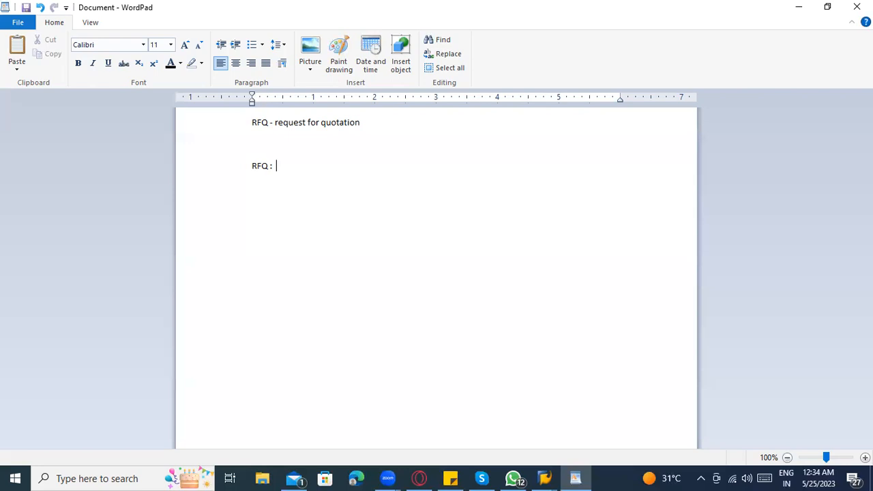
- Add the transaction codes "ME41 , ME42, ME43" to the RFQ line of the WordPad notes and start a new line
text(ME41 , ME42, ME433)
key(BackSpace)
key(Return)
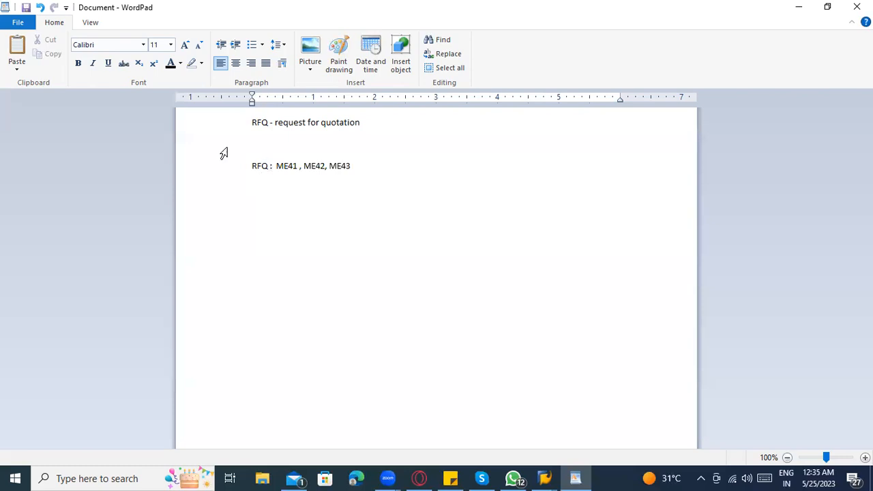
- Switch to the SAP Easy Access session and start transaction ME41 for creating an RFQ
mouse_move(543, 476)
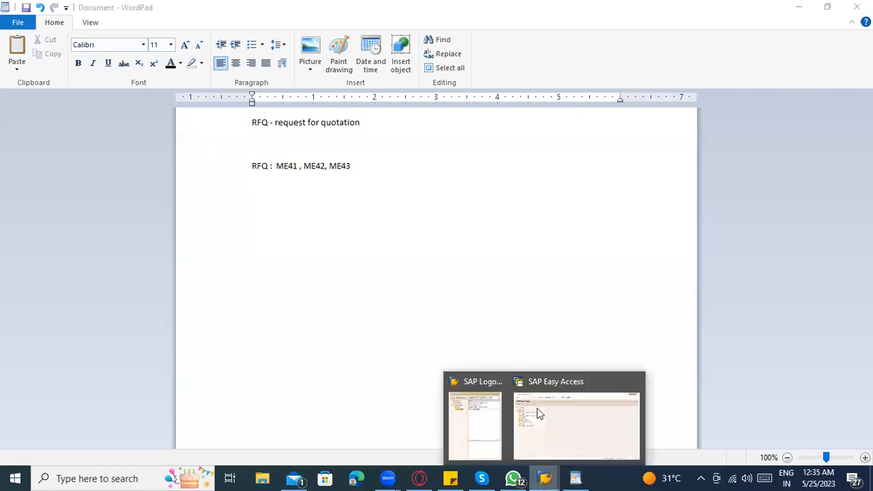
click(537, 407)
text(me41)
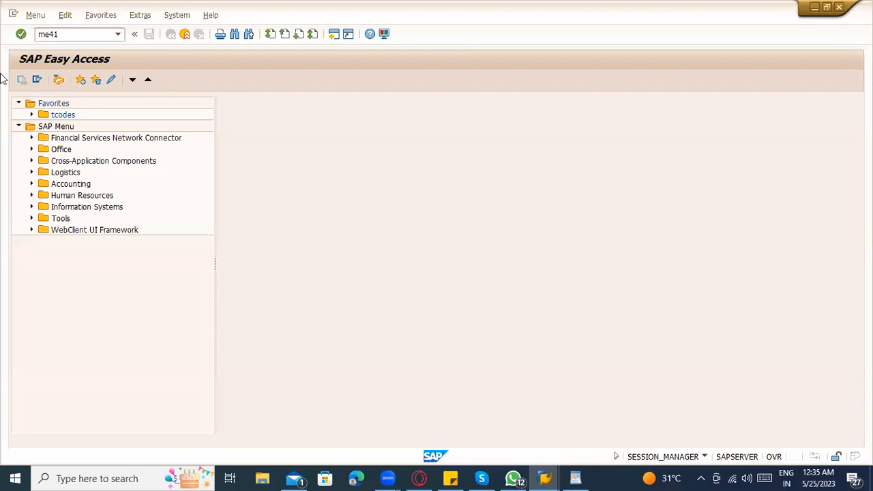
key(Return)
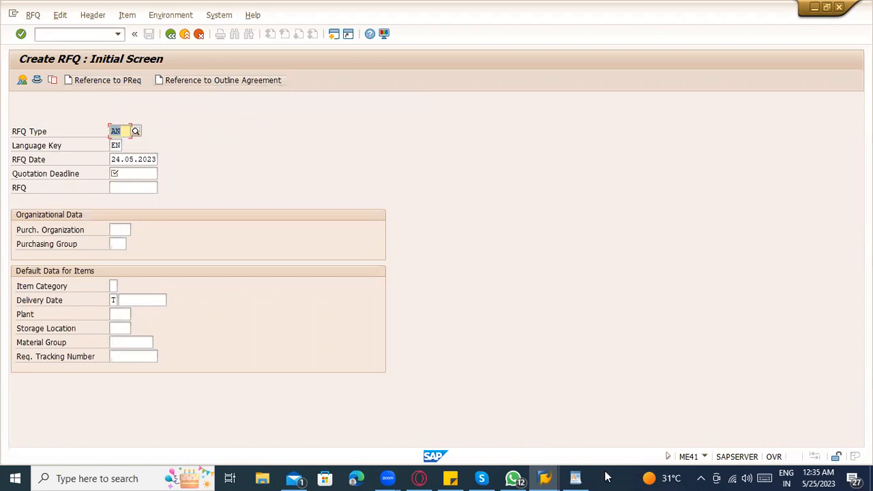
click(576, 477)
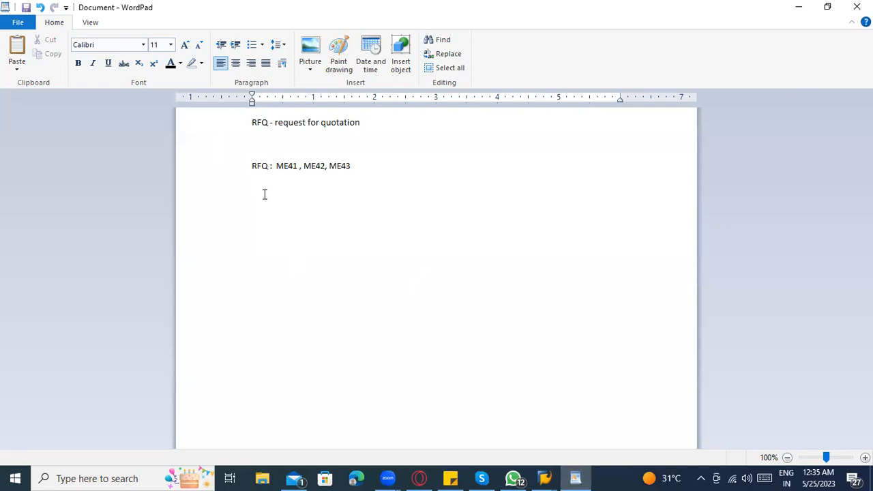
key(alt+Tab)
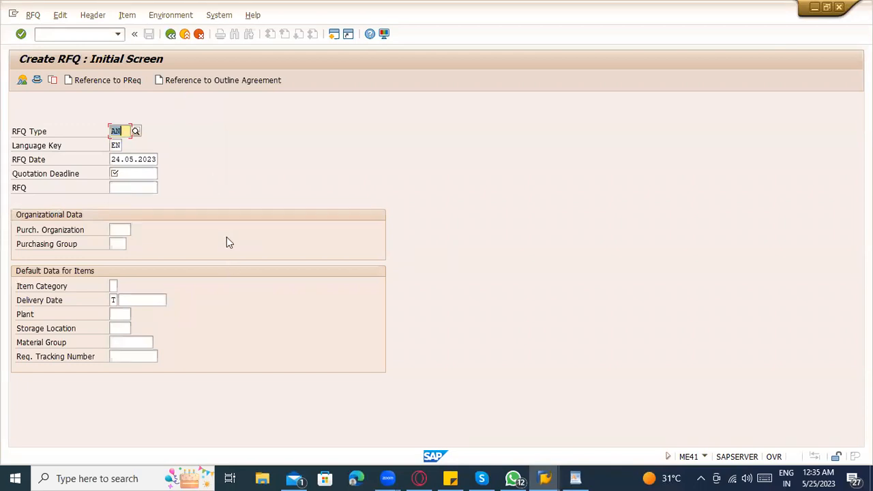
key(alt+Tab)
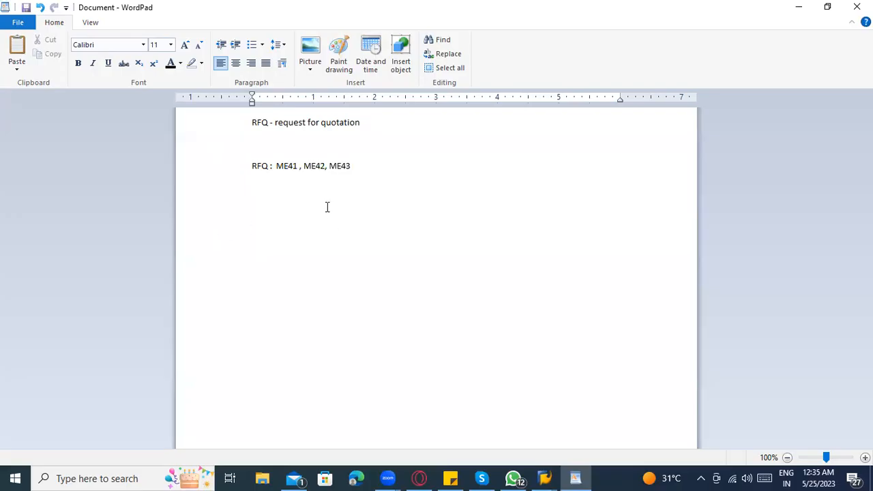
key(alt+Tab)
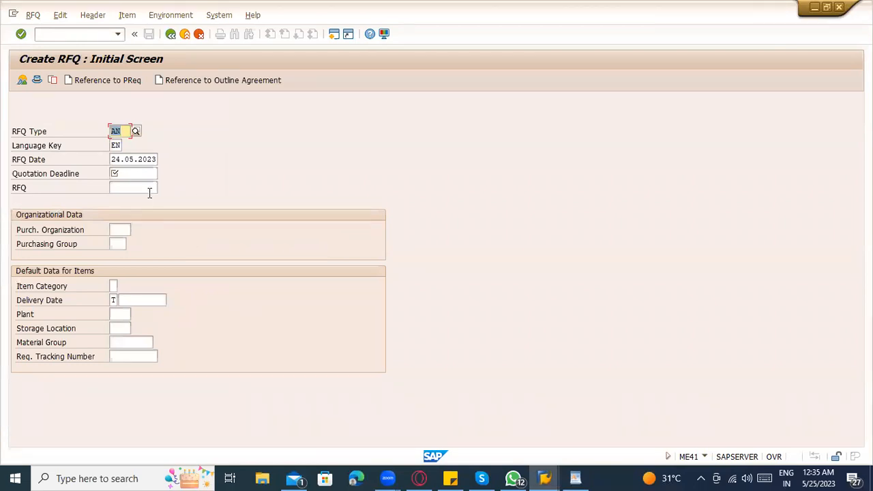
- Open transaction ME53N in a new session, copy the displayed purchase requisition's number and return to the RFQ initial screen
click(102, 37)
text(/ome53n)
key(Return)
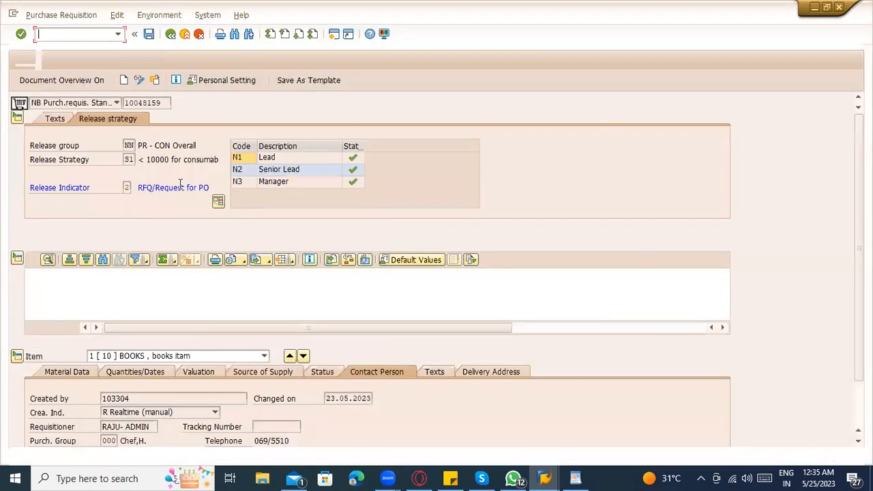
click(131, 287)
click(139, 299)
click(130, 286)
drag(159, 102, 126, 102)
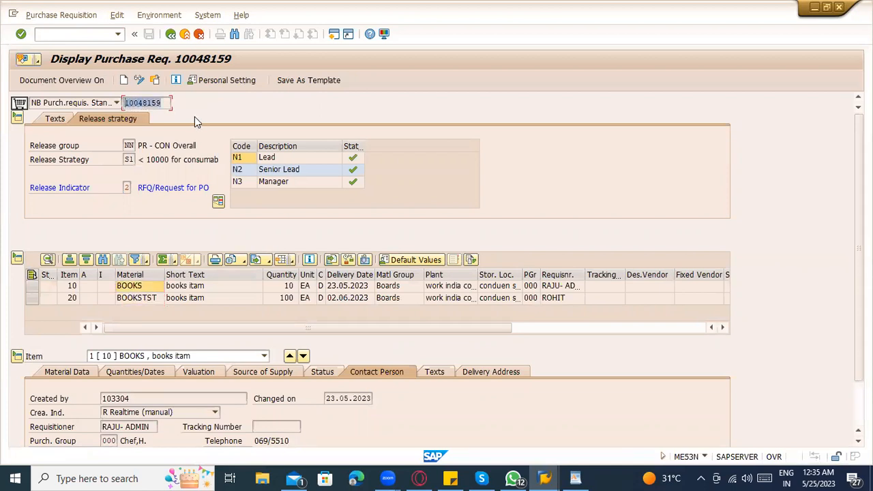
key(ctrl+c)
key(alt+Tab)
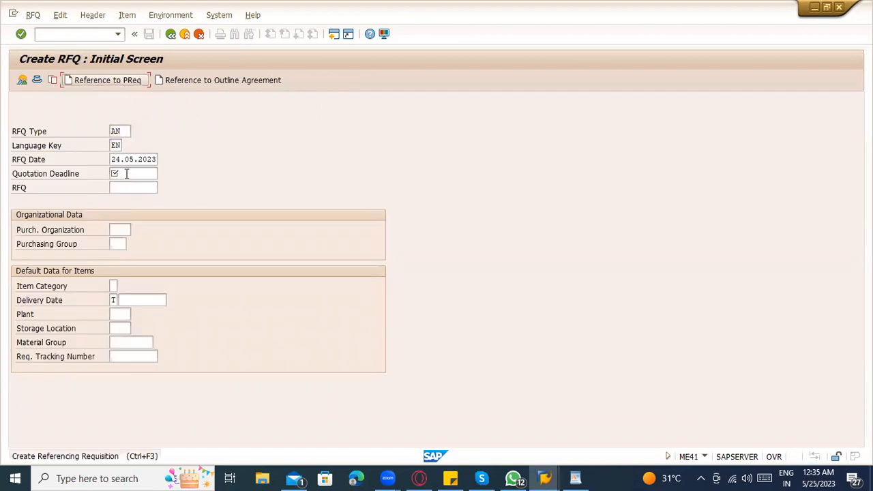
- Examine the requisition items' full delivery dates in the widened date column and compare them with the system calendar
click(127, 173)
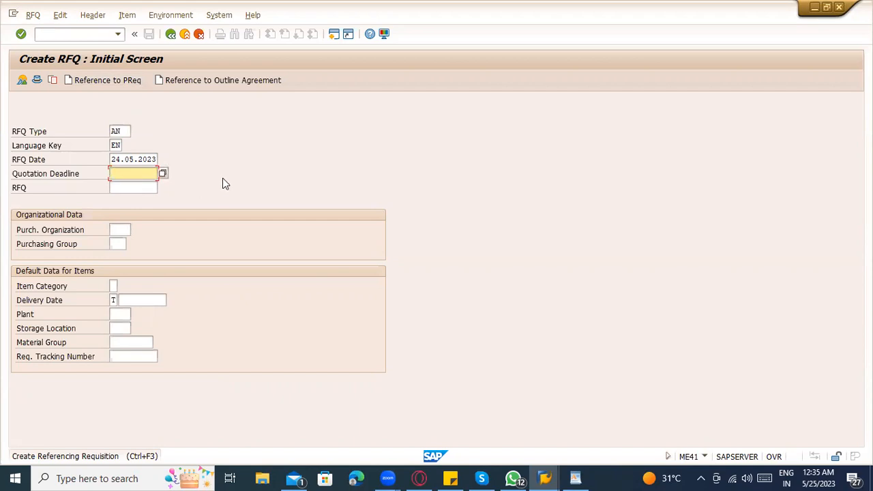
key(alt+Tab)
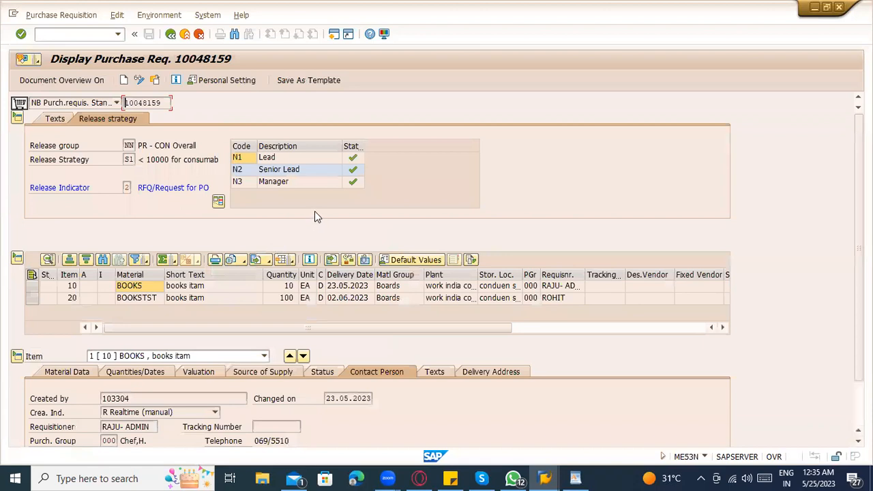
click(343, 298)
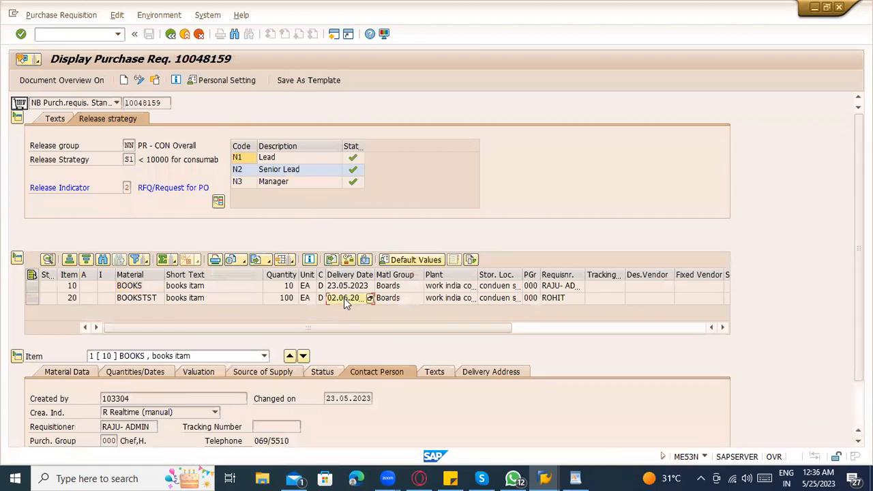
drag(374, 274, 438, 274)
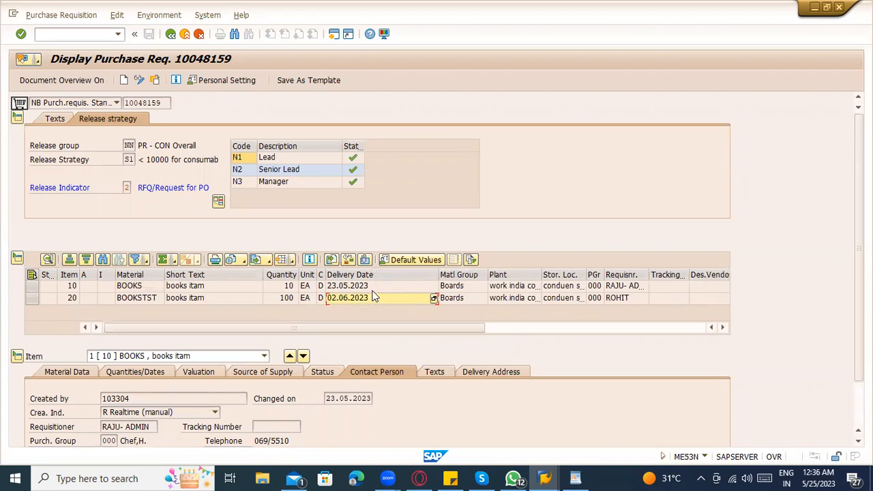
click(830, 473)
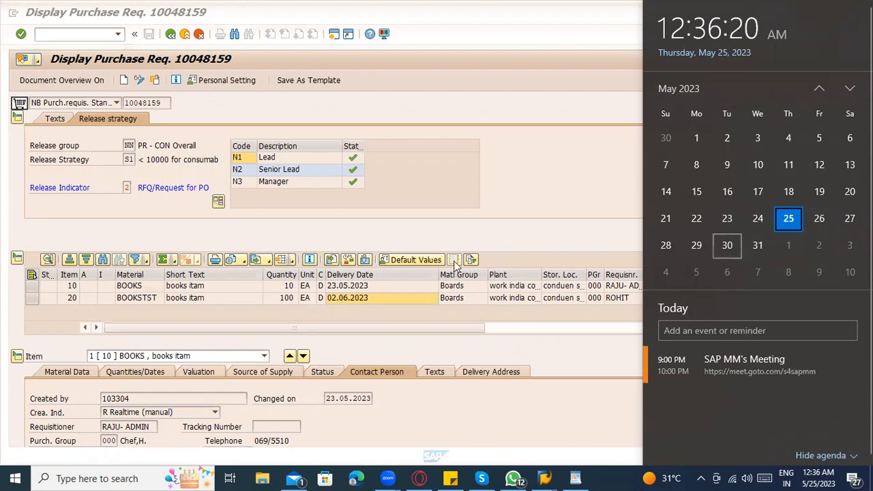
click(490, 227)
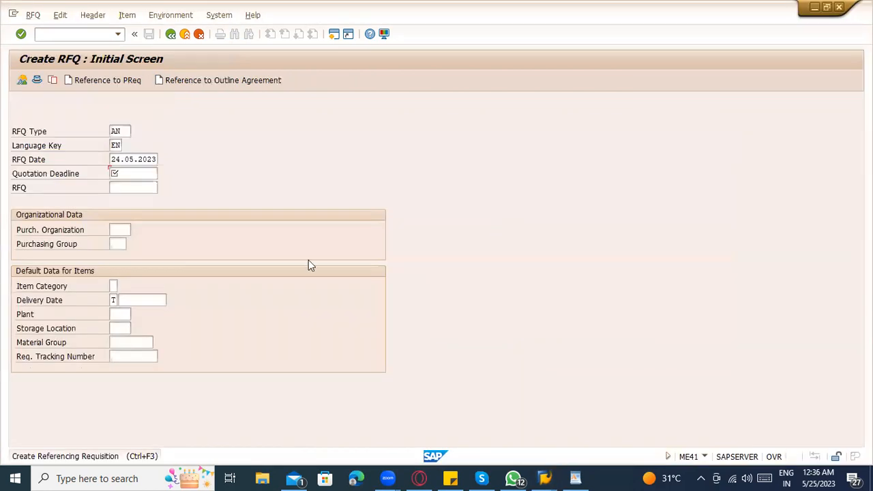
- Set the RFQ's quotation deadline to 26.05.2023 using the date picker
click(136, 173)
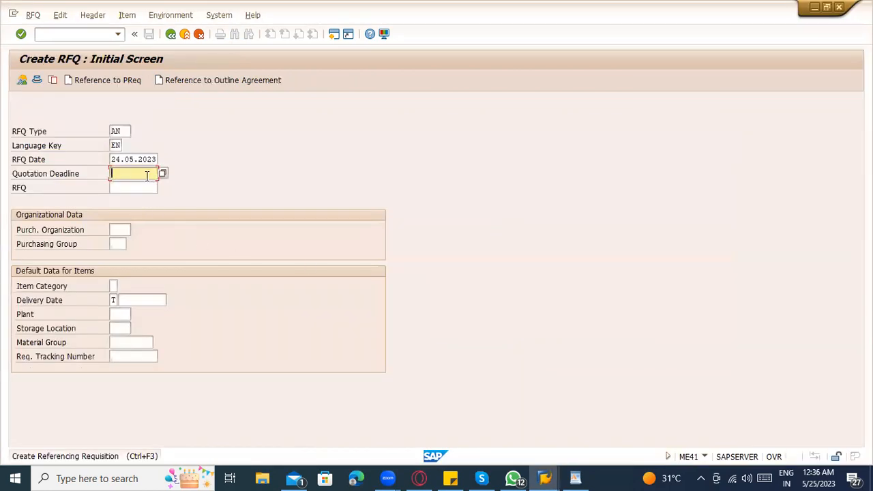
click(162, 173)
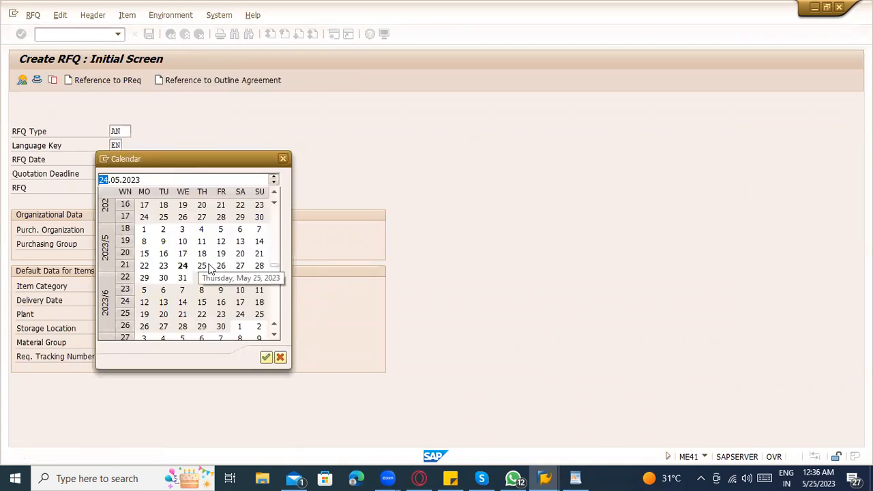
double_click(217, 265)
click(133, 187)
click(134, 174)
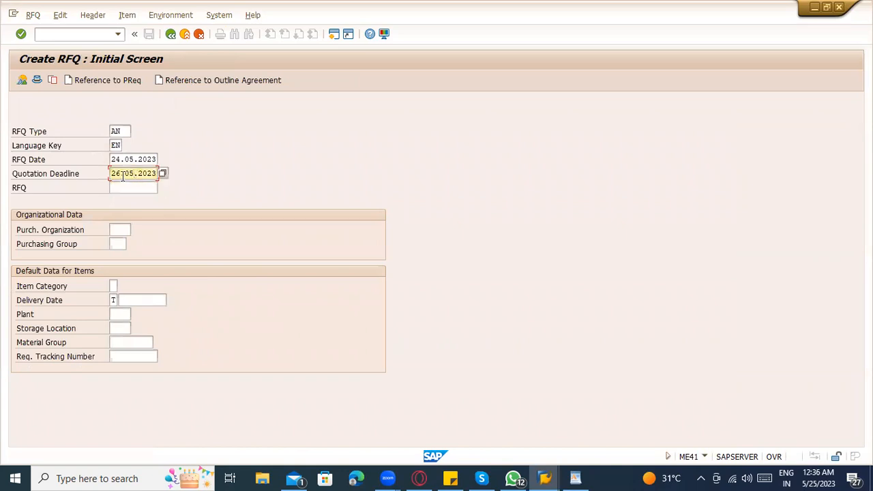
drag(111, 173, 189, 175)
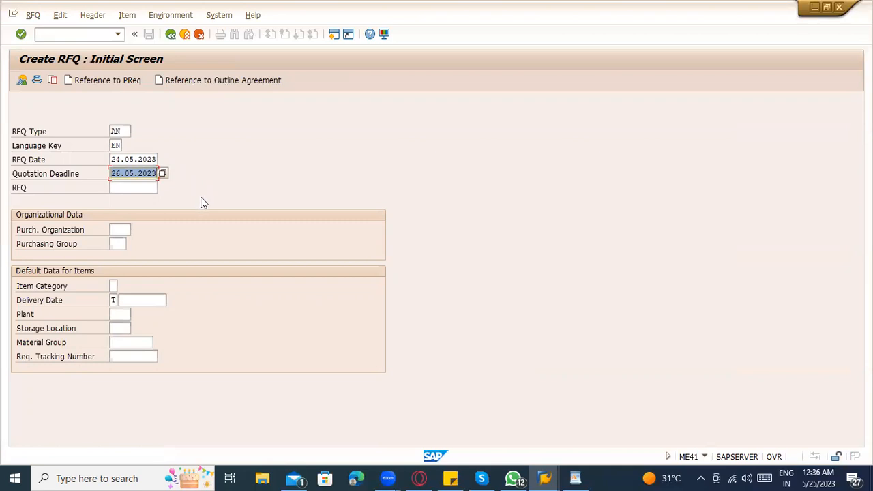
- Set the purchasing organization to ZCON and the purchasing group to 000
click(123, 229)
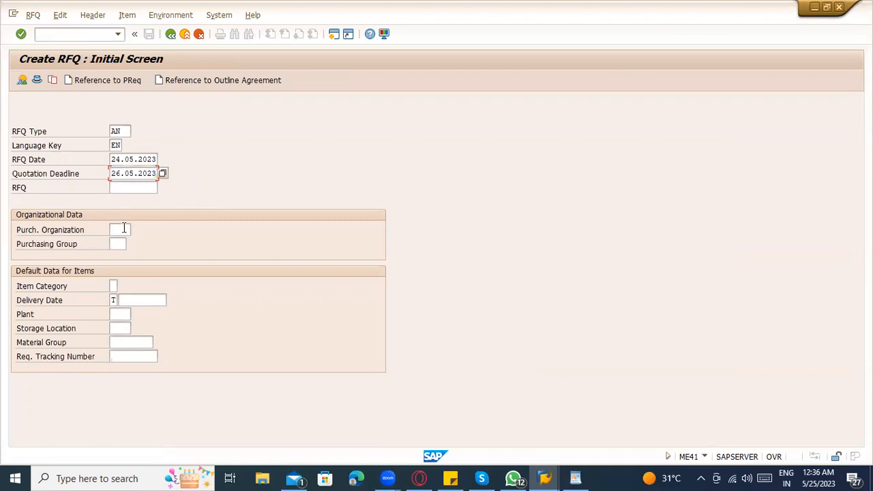
text(ZCON)
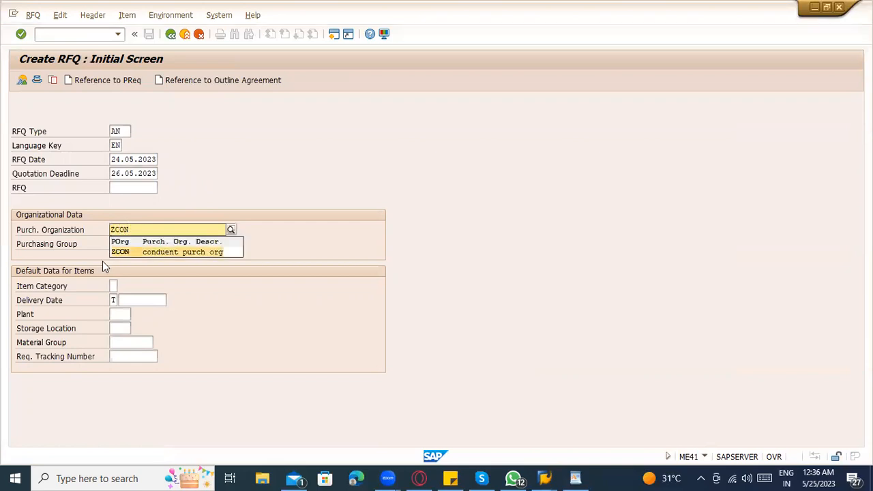
click(120, 252)
click(119, 245)
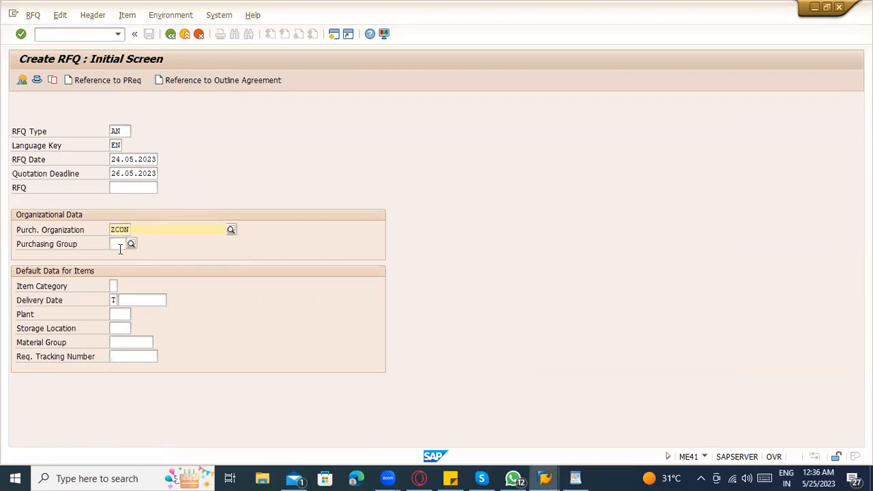
text(000)
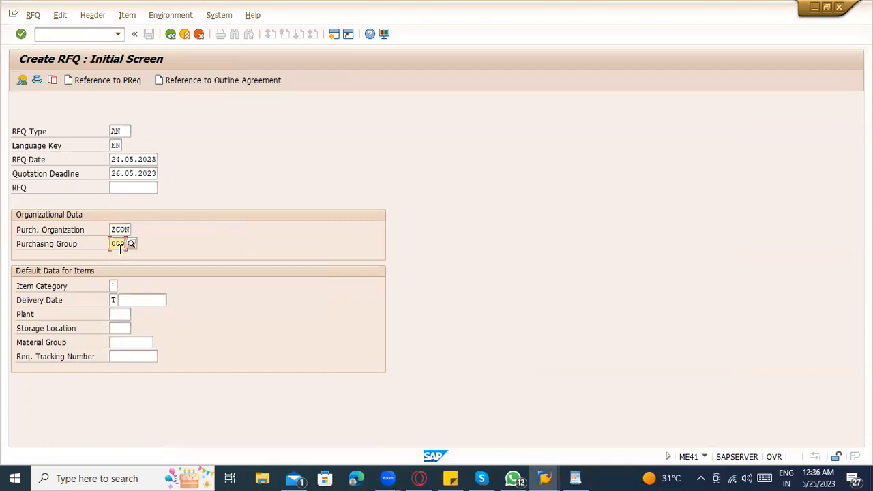
- Create the RFQ with reference to the copied purchase requisition, keeping purchasing group 000 as the selection
click(107, 79)
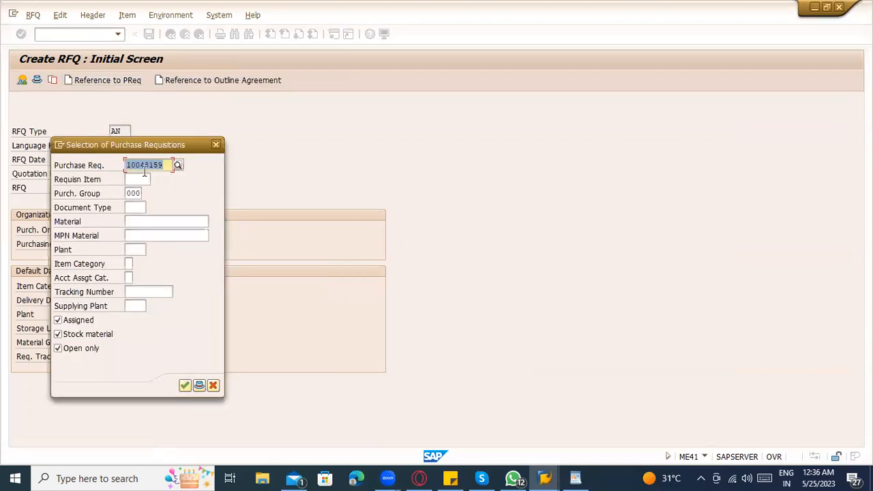
key(alt+Tab)
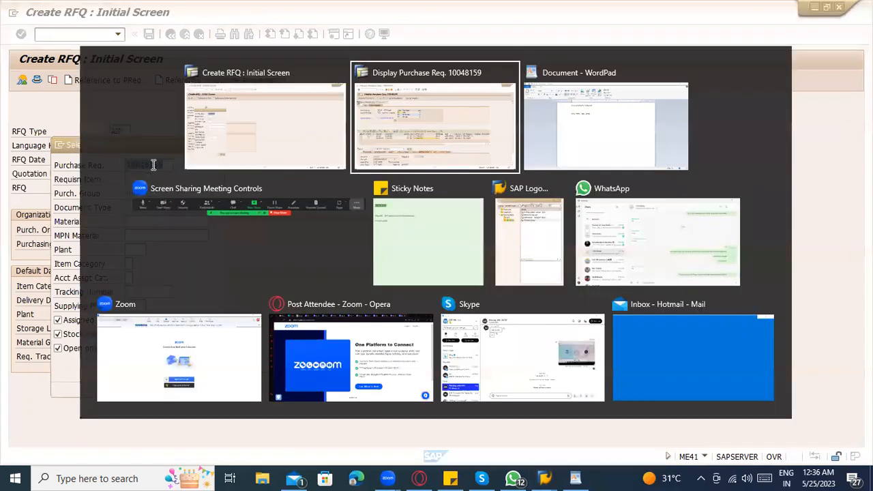
key(alt+Tab)
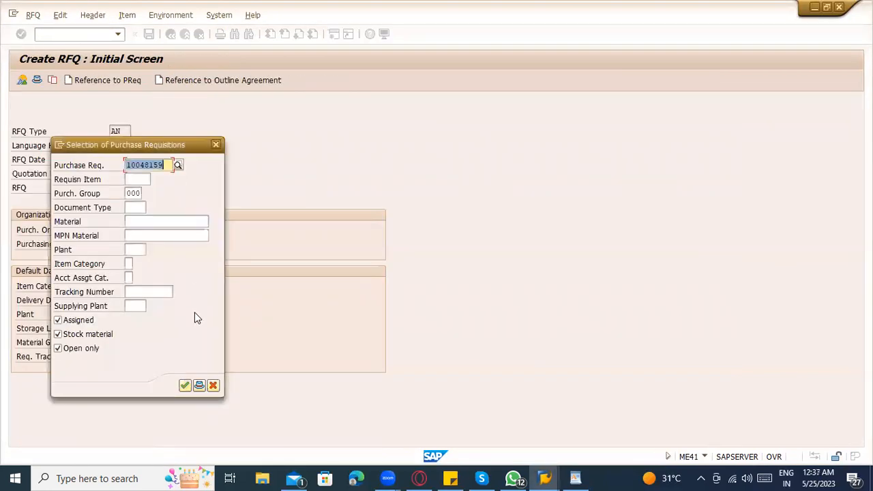
click(185, 386)
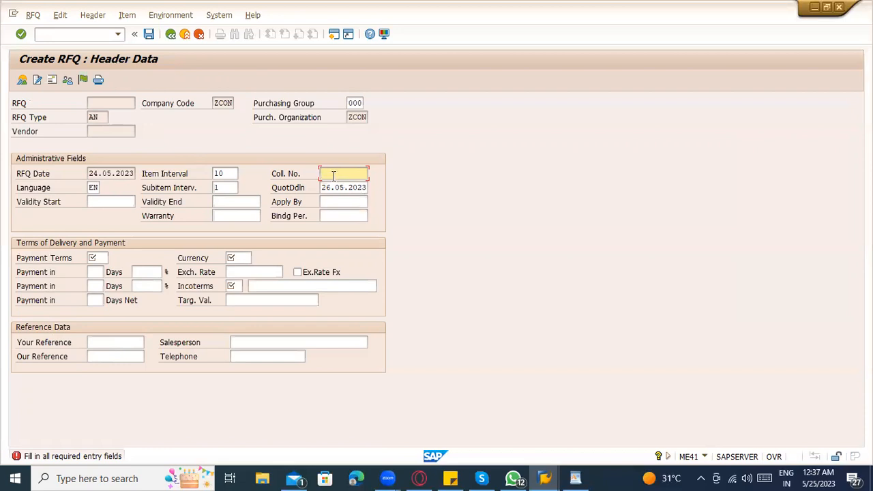
- Enter PR_1999 as the collective number in the RFQ header data
text(ER 1999)
drag(363, 170, 303, 175)
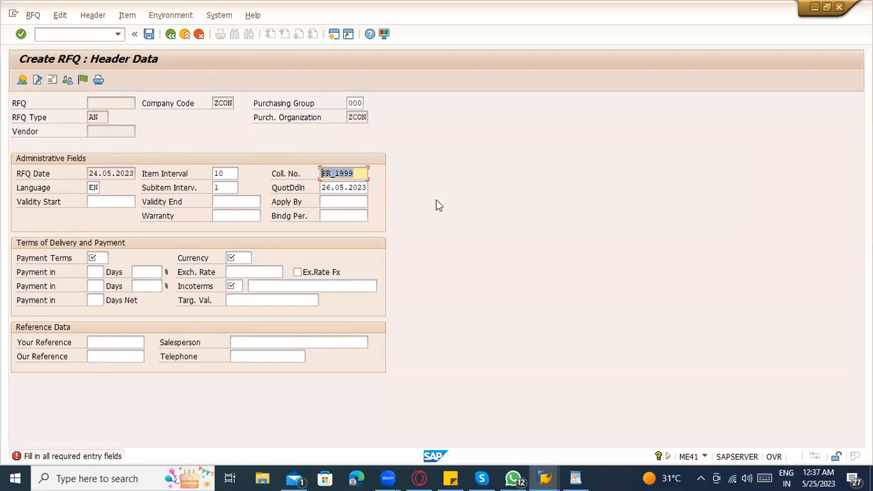
click(101, 258)
drag(358, 174, 311, 175)
- Choose payment terms 0001, payable immediately due net, for the RFQ header
click(107, 257)
click(113, 258)
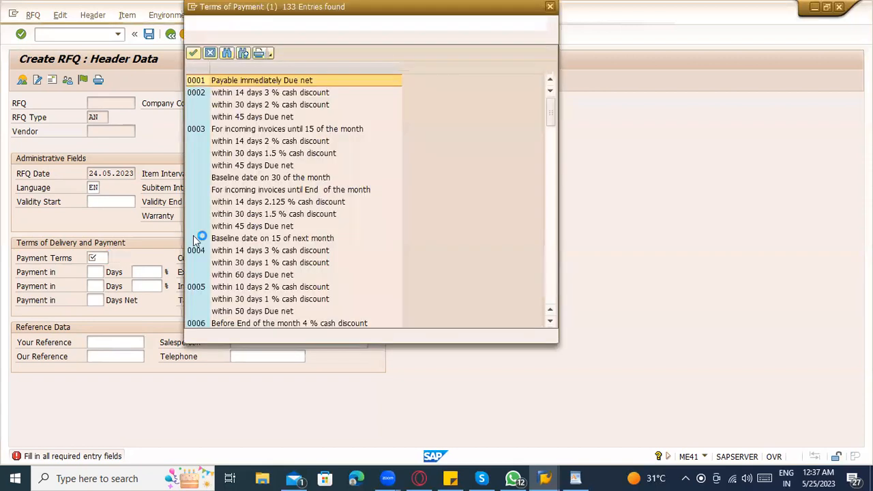
double_click(272, 81)
- Set the RFQ header's currency to USD and enter CFW as the Incoterms
click(246, 257)
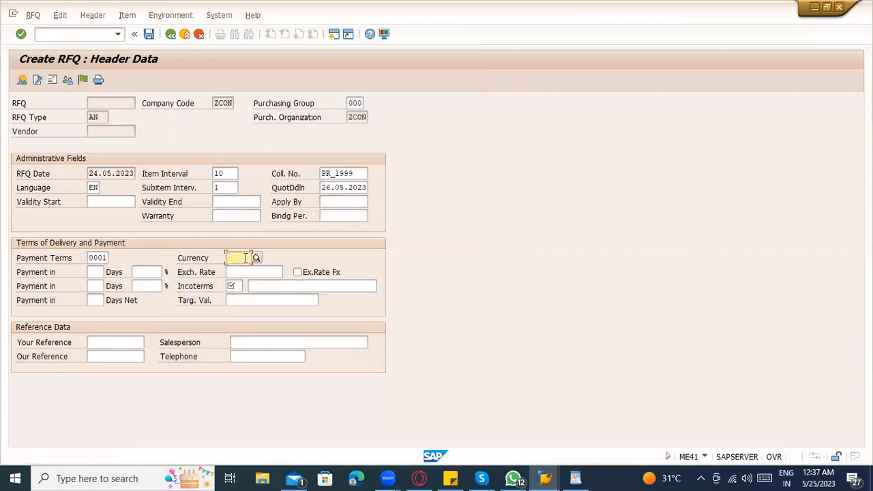
text(USD)
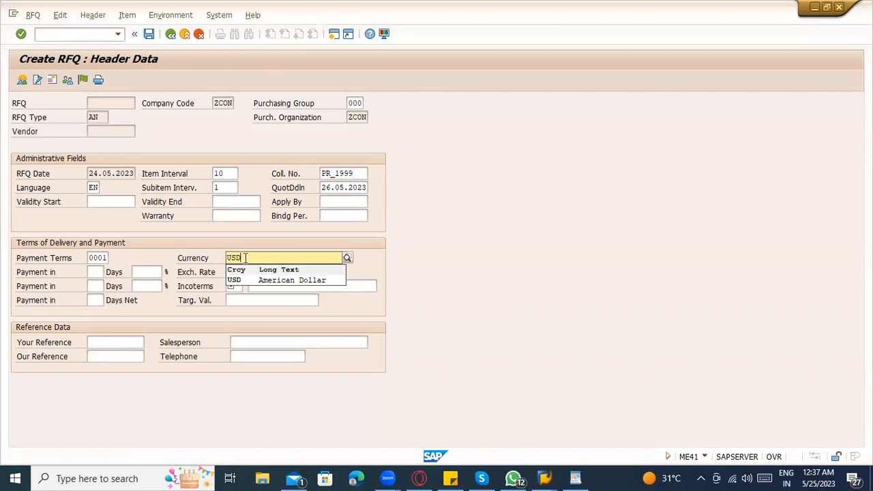
click(242, 280)
click(243, 286)
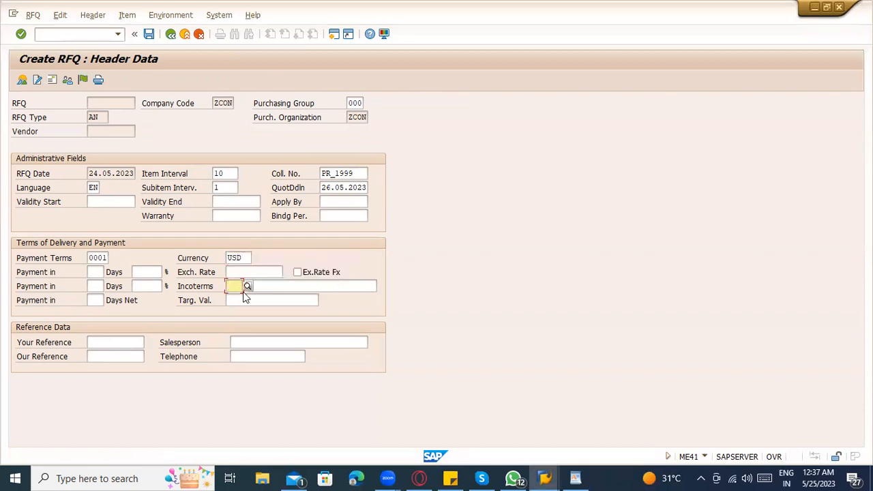
text(CFW)
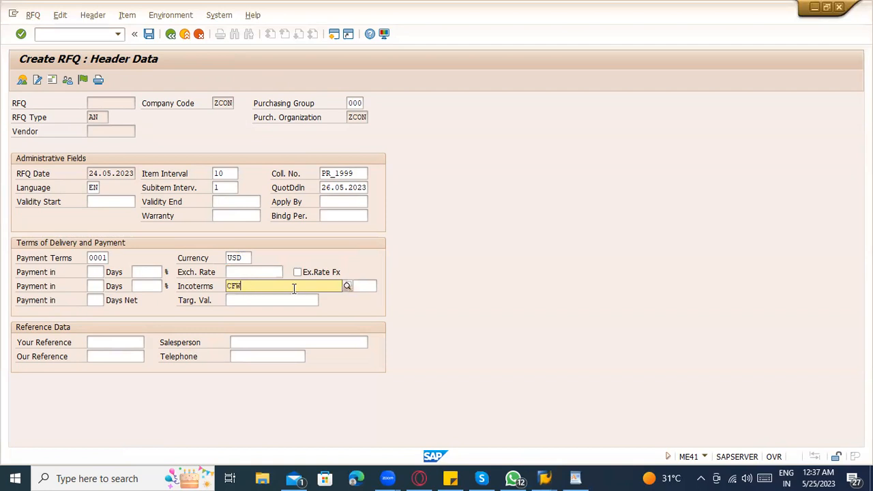
- Replace the RFQ header's Incoterms with CFR and enter CFR as the Incoterms location as well
click(280, 302)
click(310, 290)
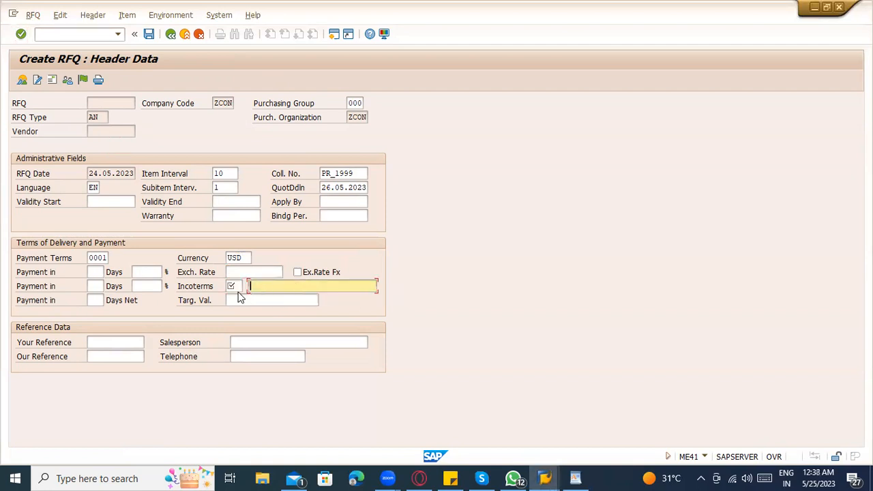
key(space)
click(235, 288)
key(space)
click(237, 299)
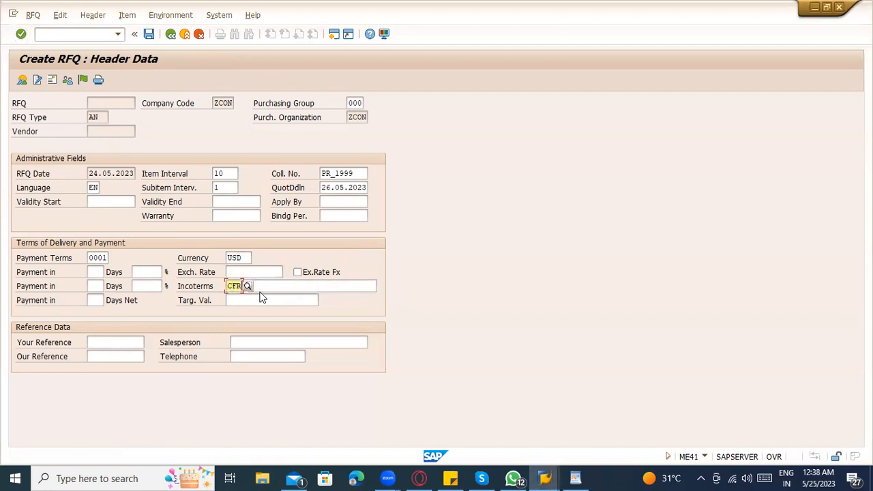
key(Tab)
click(265, 297)
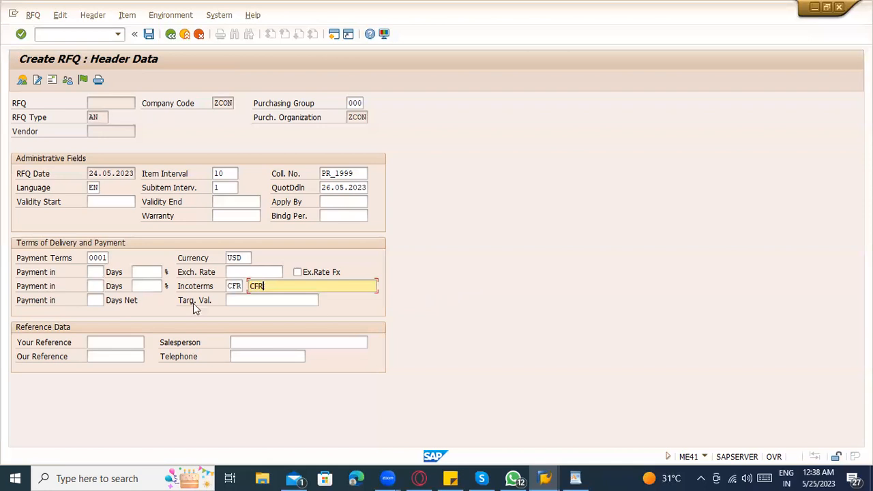
- Review the list of available payment terms for the RFQ header and close it without choosing another entry
click(103, 258)
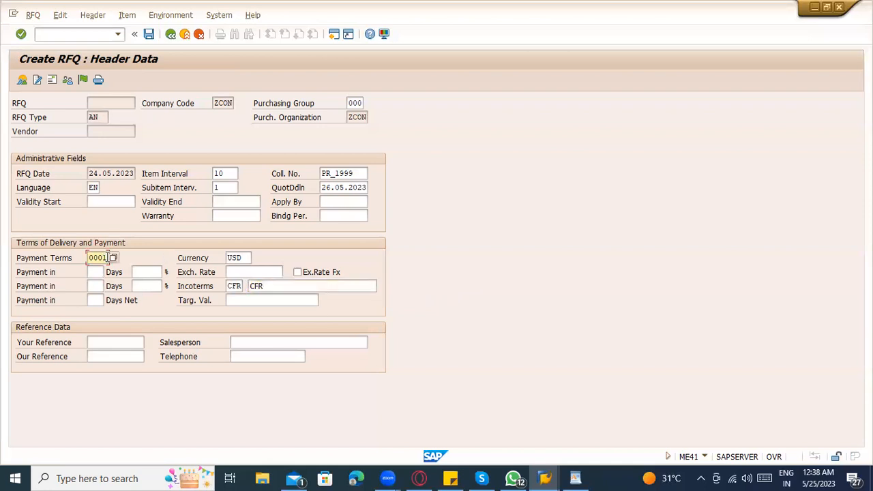
click(110, 259)
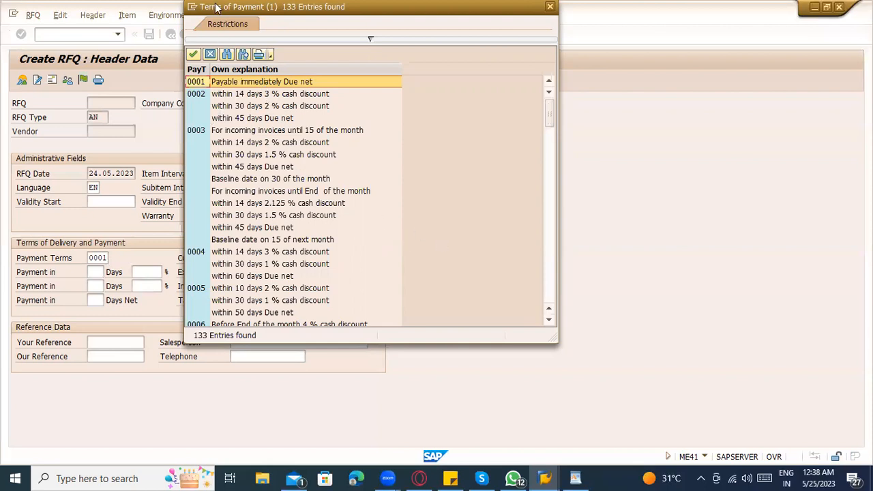
drag(216, 8, 242, 120)
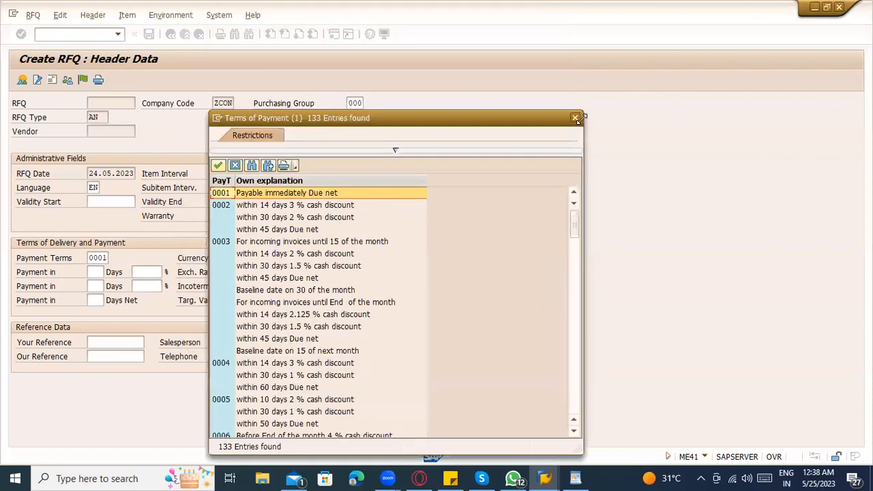
click(575, 119)
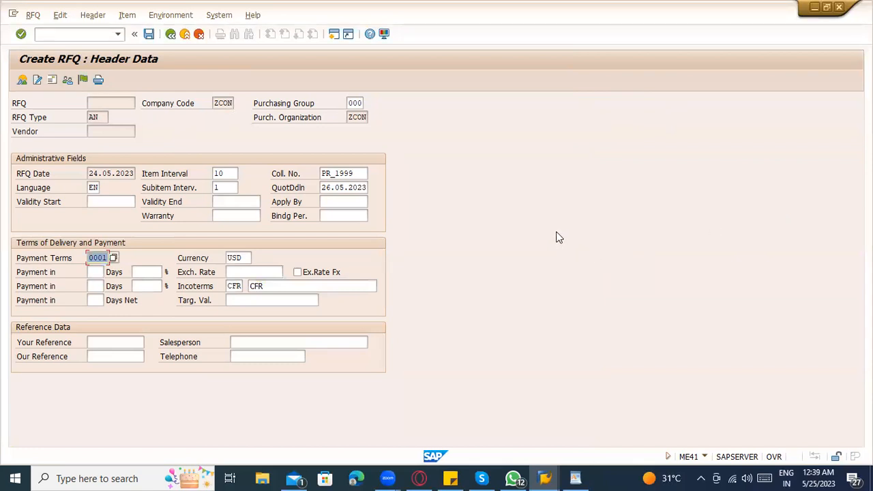
- Accept the header data and adopt both purchase requisition items, BOOKS and BOOKSTST, into the RFQ with their details
key(Return)
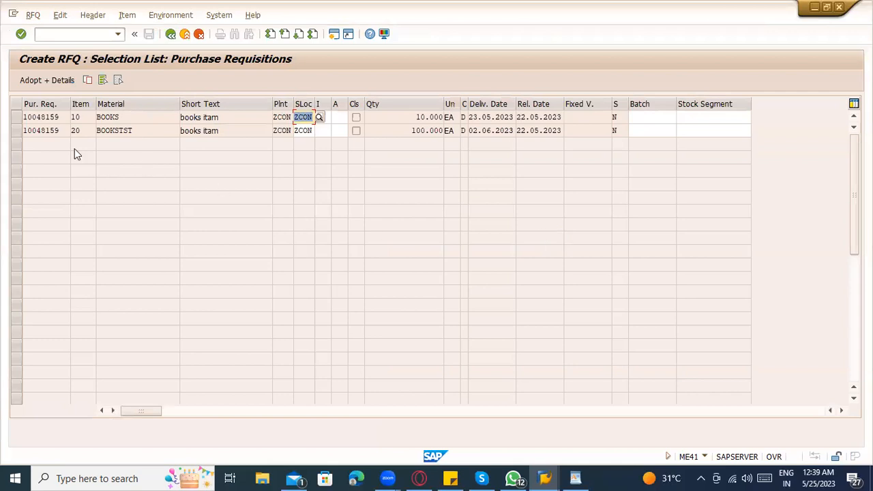
click(17, 118)
ctrl+click(17, 130)
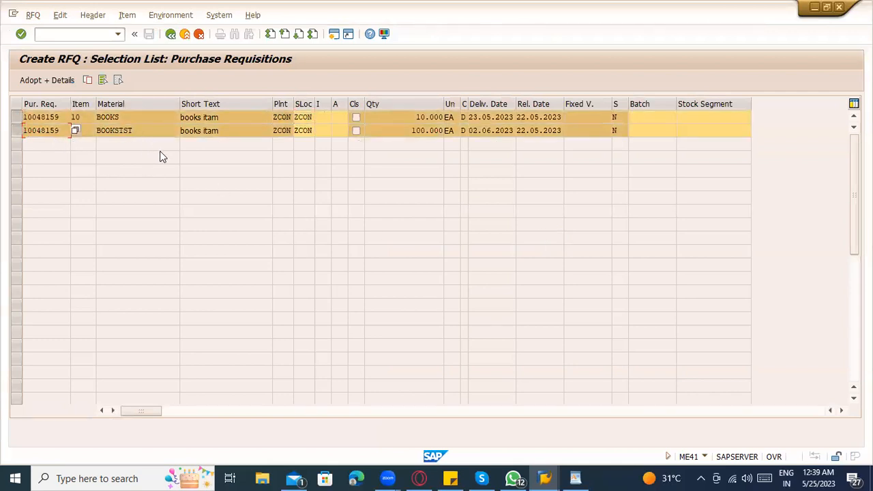
click(31, 80)
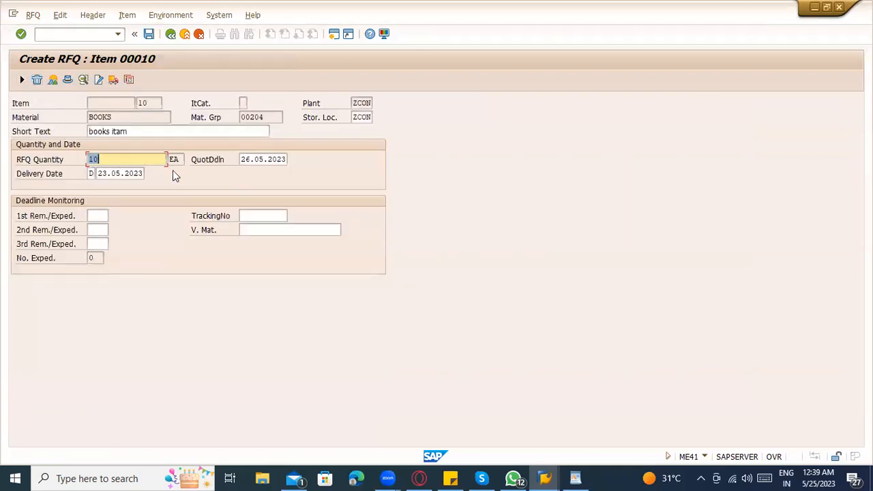
- Set the delivery date of RFQ item 10 (BOOKS) to 31.05.2023 and continue to item 20
click(278, 211)
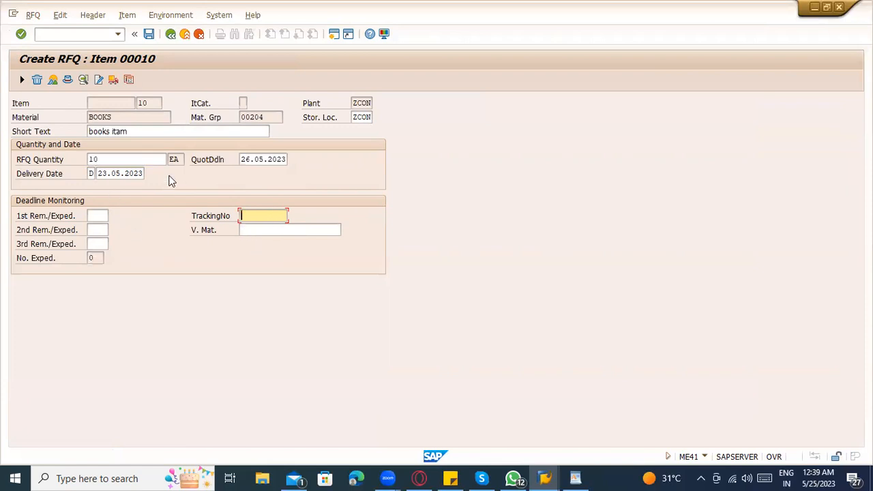
click(22, 80)
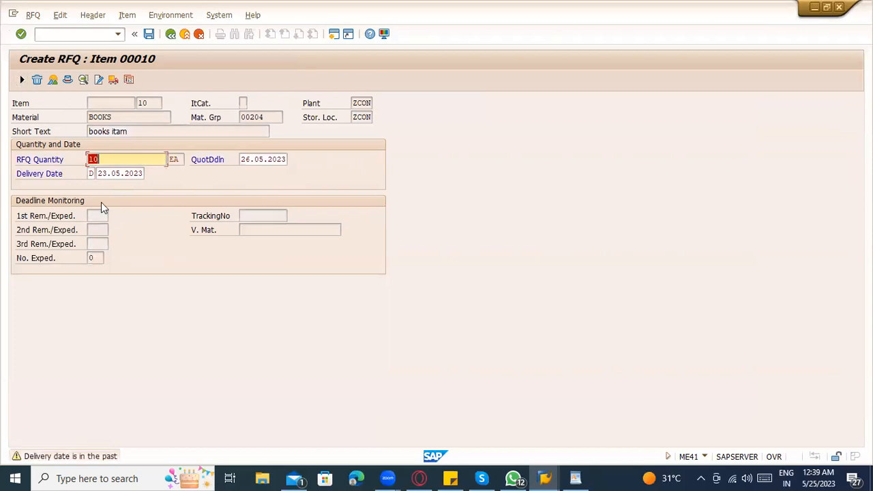
click(131, 173)
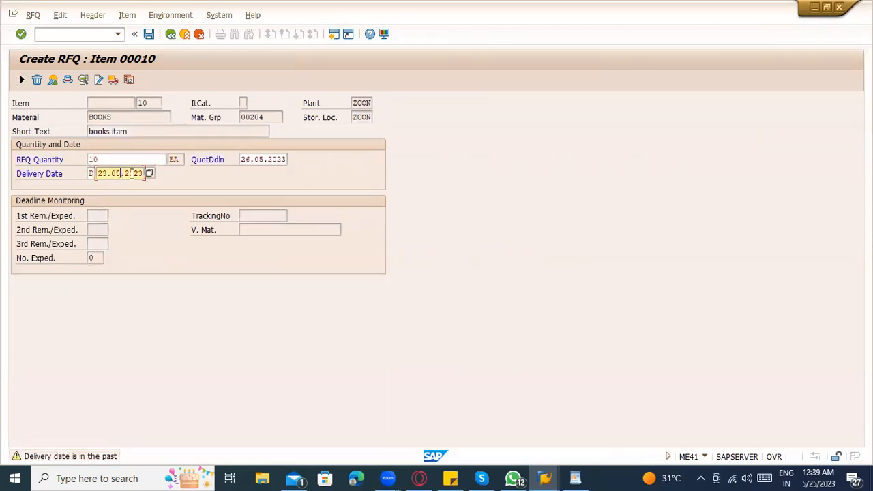
click(149, 173)
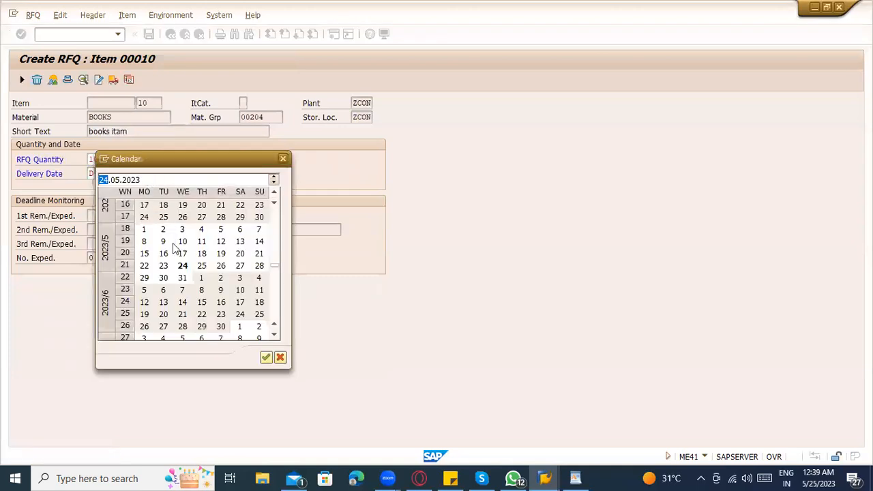
double_click(182, 278)
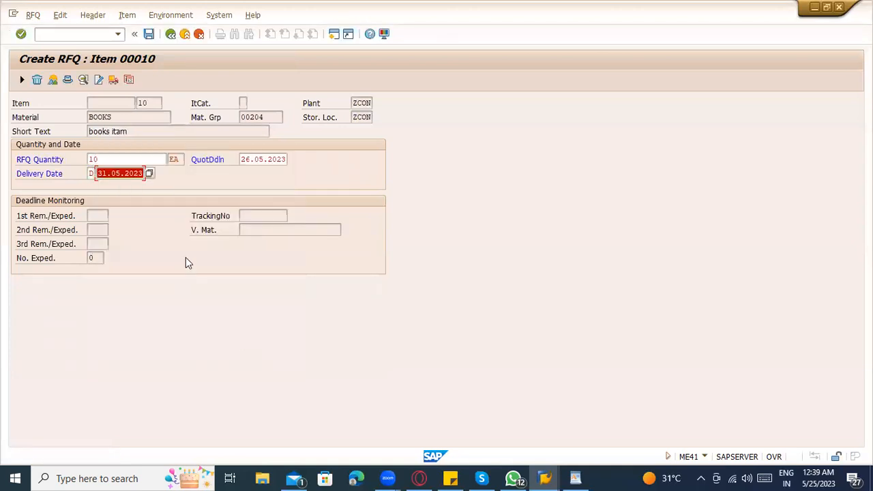
click(104, 173)
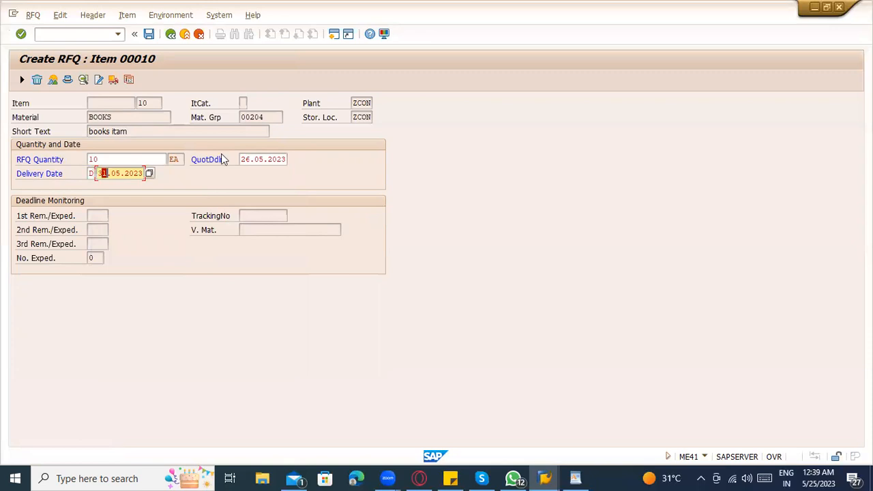
click(246, 162)
key(Return)
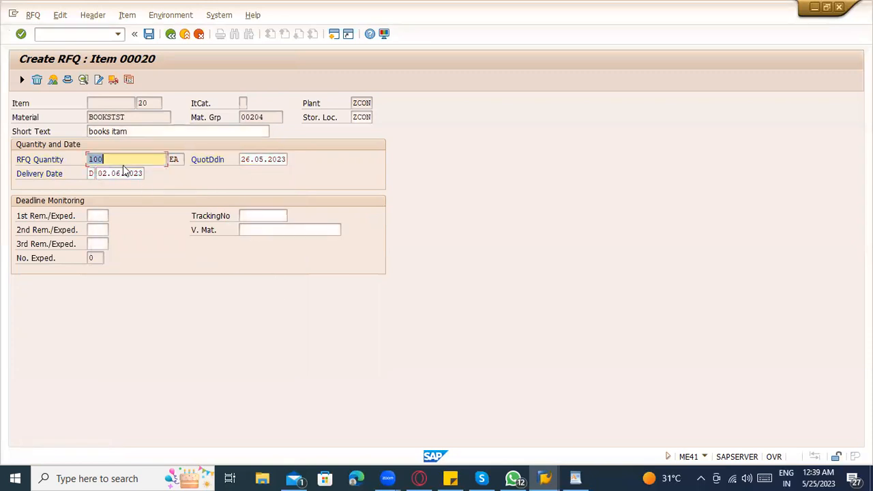
- Examine the quotation deadline, delivery date, material and vendor material fields of RFQ item 20
click(263, 159)
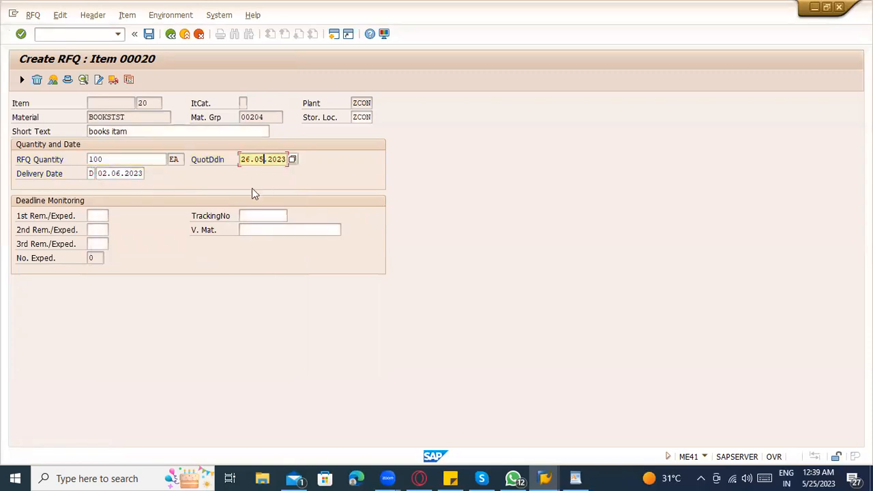
click(119, 172)
click(261, 232)
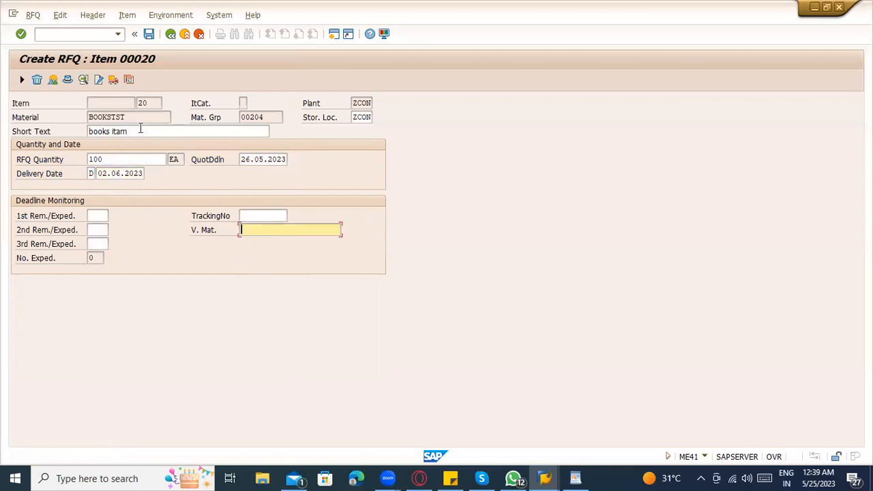
click(266, 227)
double_click(129, 118)
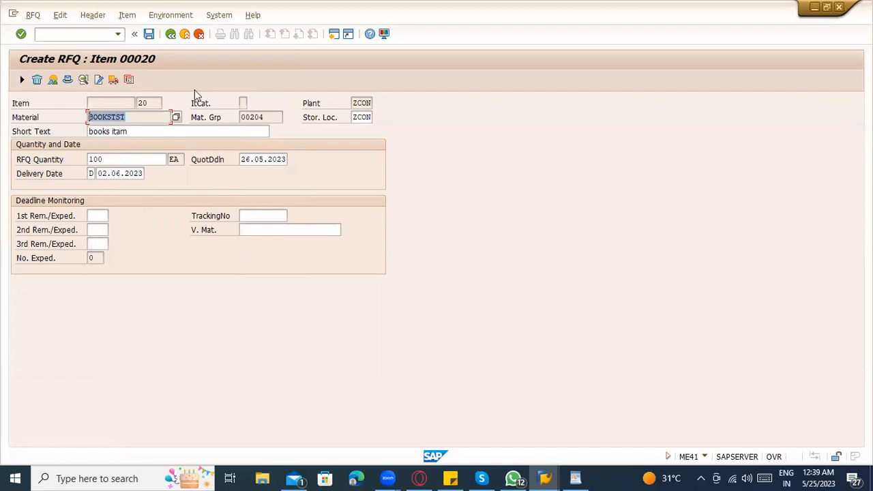
click(283, 218)
click(280, 226)
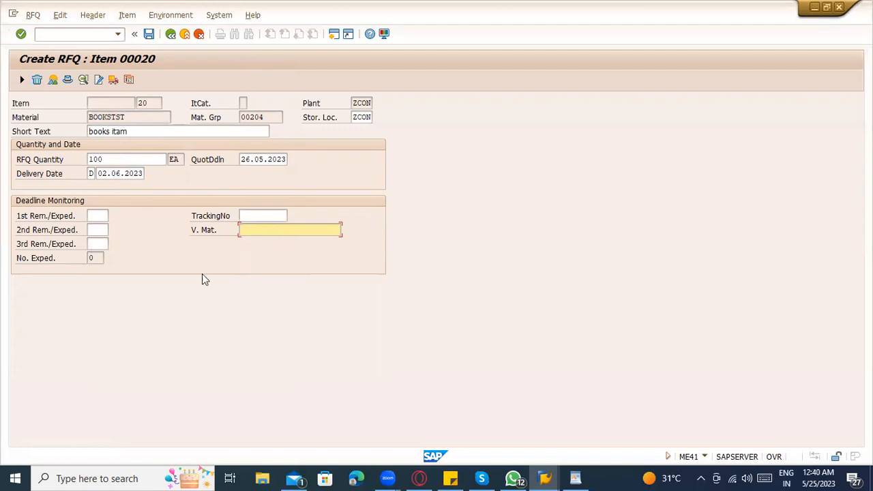
- Examine the three reminder fields under deadline monitoring for item 20 in relation to its quotation deadline
click(92, 215)
click(94, 230)
click(94, 244)
click(95, 232)
click(100, 216)
click(99, 230)
click(100, 244)
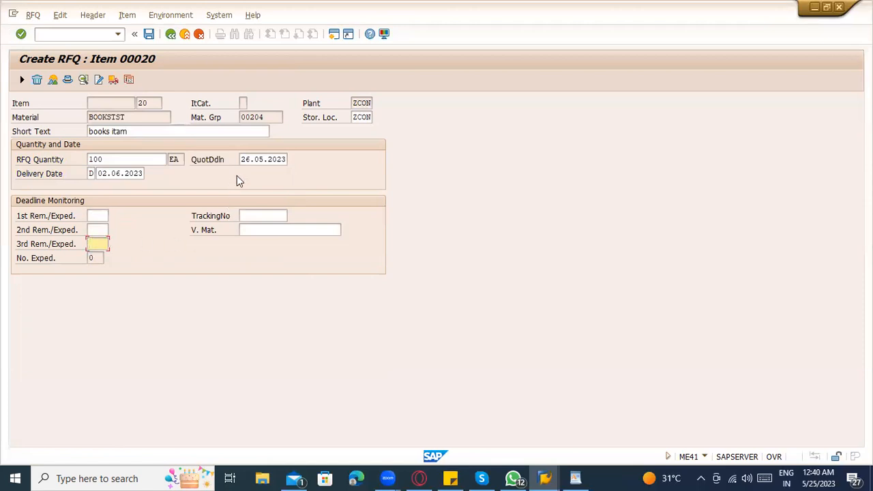
click(245, 160)
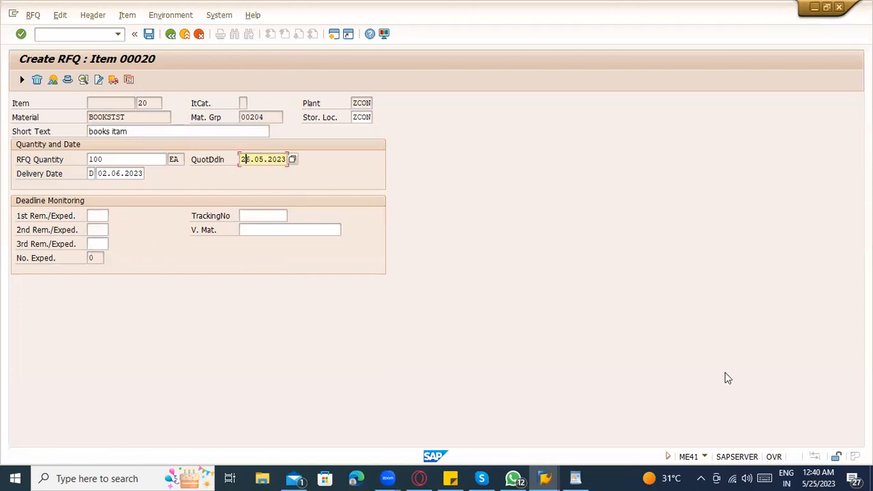
click(100, 218)
click(102, 232)
click(104, 245)
click(106, 217)
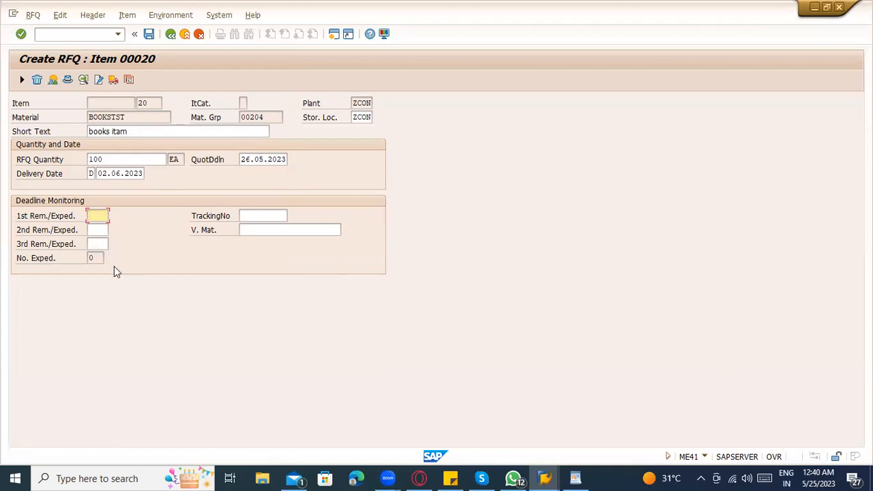
- Accept the details of item 20 and check the RFQ quantities of both items in the item overview
click(21, 80)
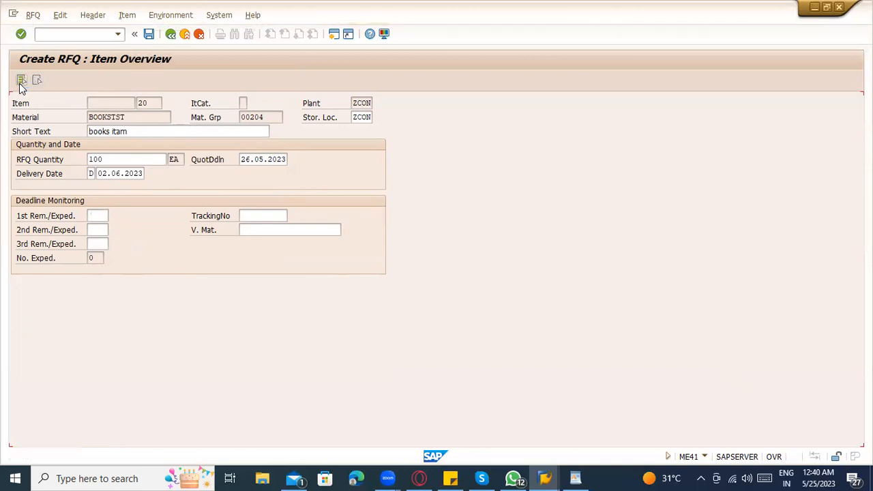
click(296, 186)
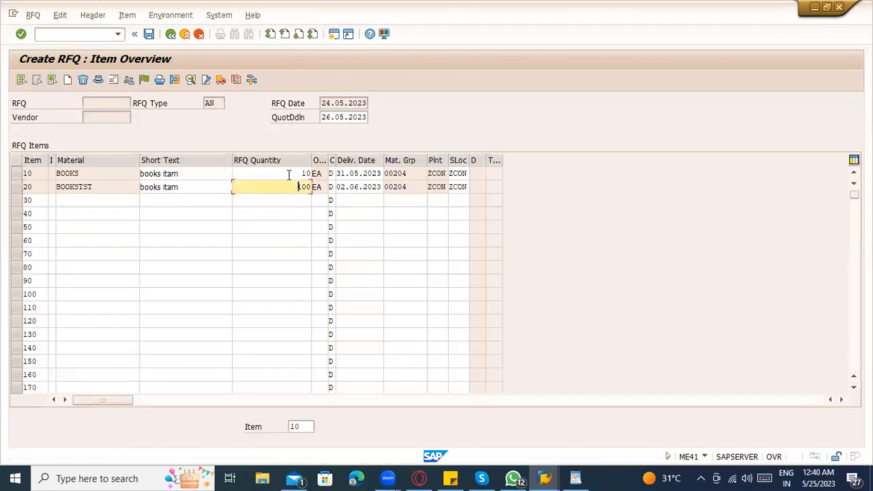
click(290, 173)
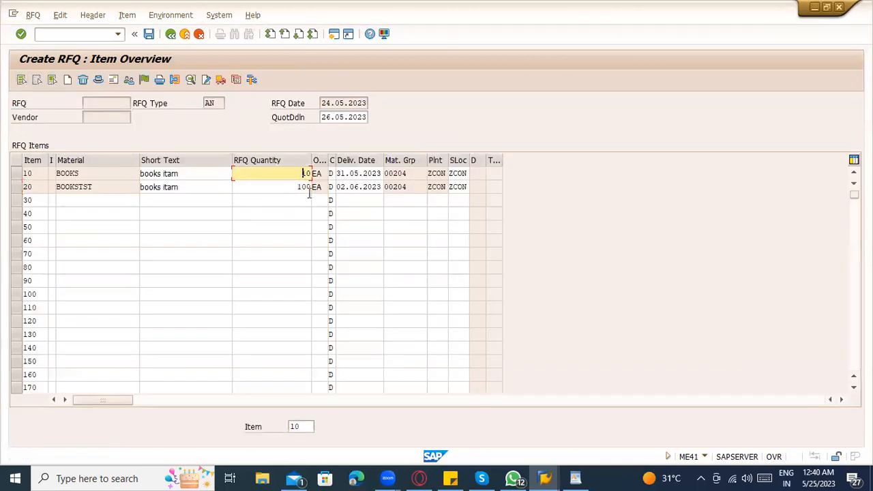
- Check the partner data for the RFQ, view the delivery address of item 10, and close the address
click(20, 175)
click(21, 176)
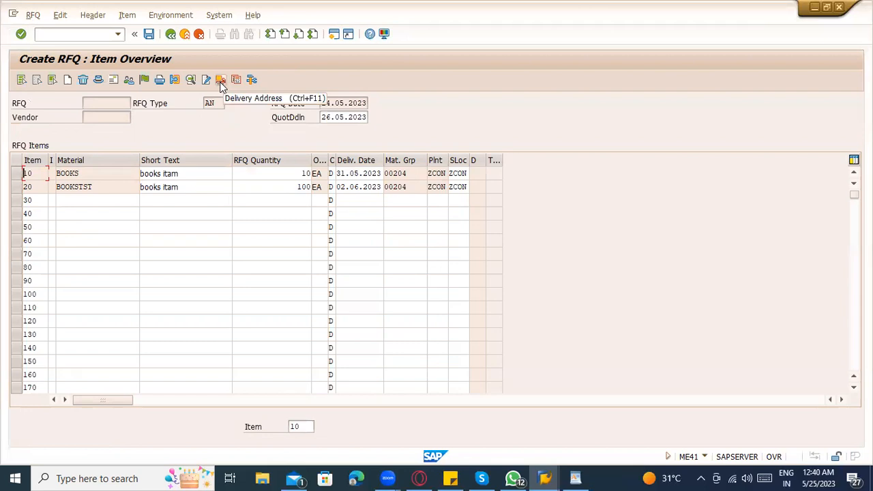
click(130, 79)
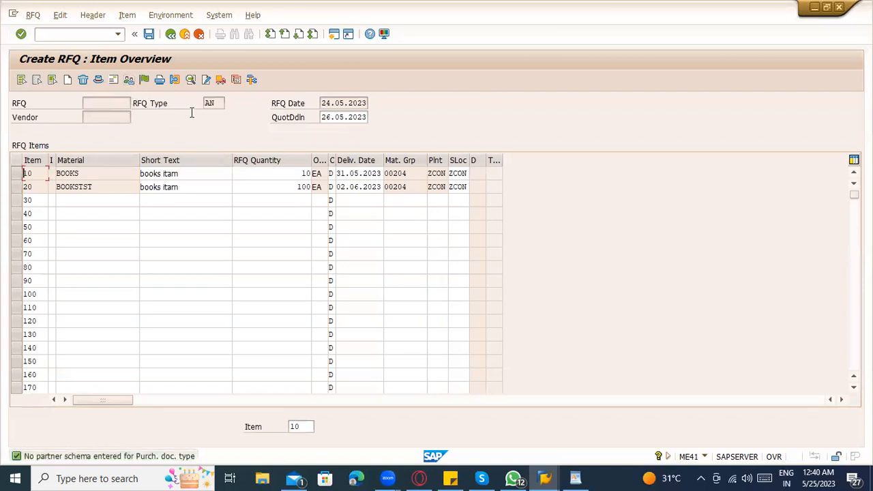
click(220, 80)
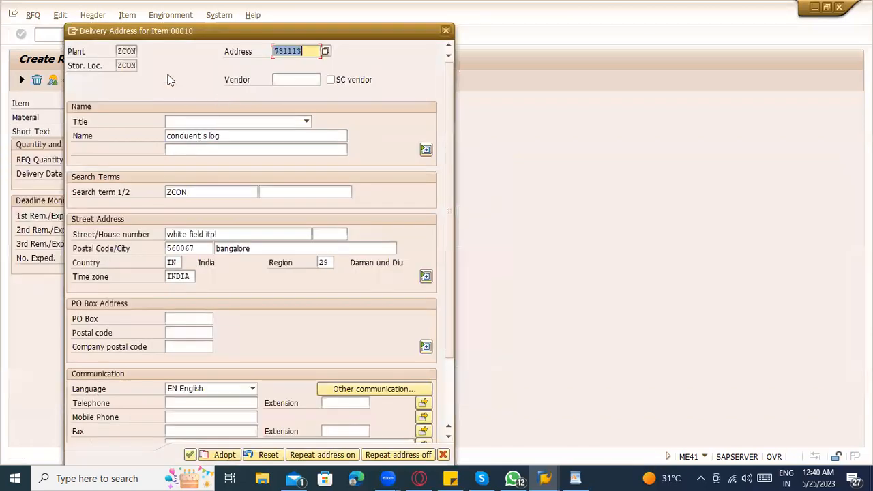
drag(152, 33, 267, 137)
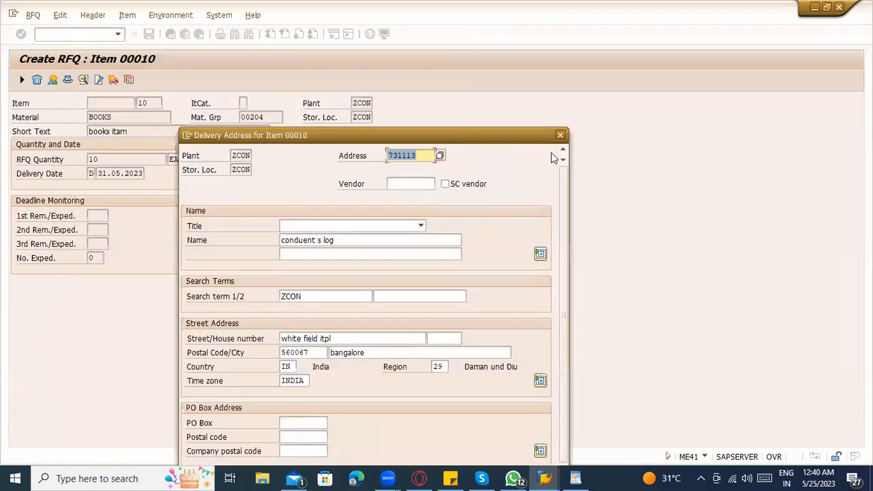
click(560, 135)
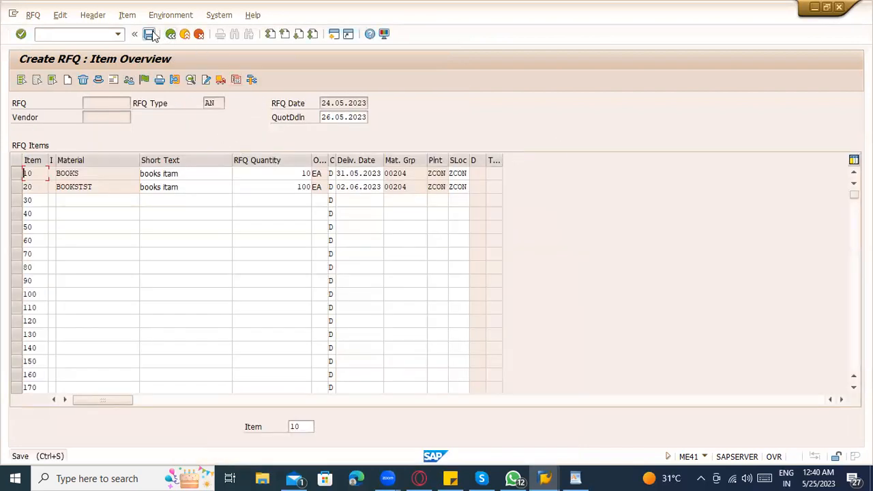
- Enter vendor 7000039 in the RFQ's vendor address and save the RFQ
click(150, 34)
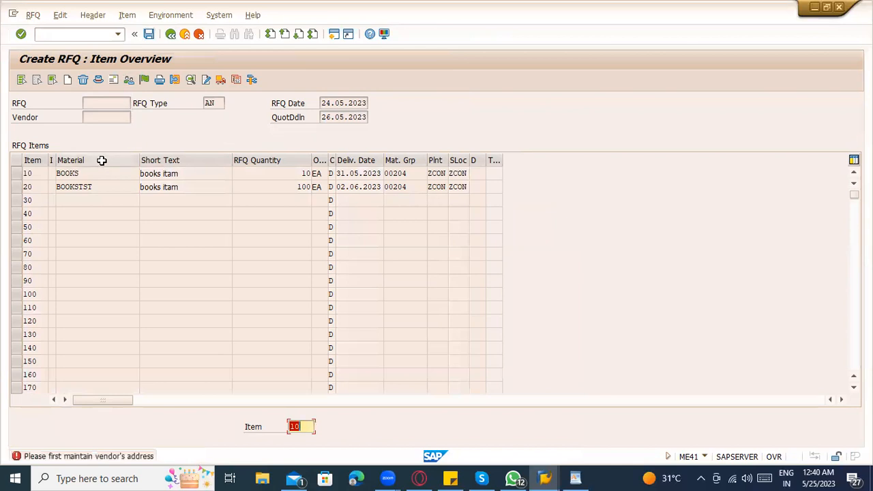
click(114, 79)
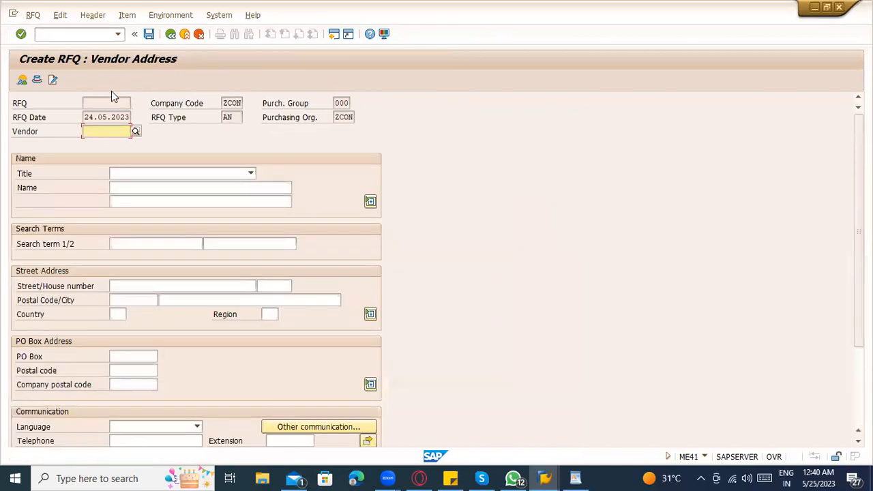
click(112, 134)
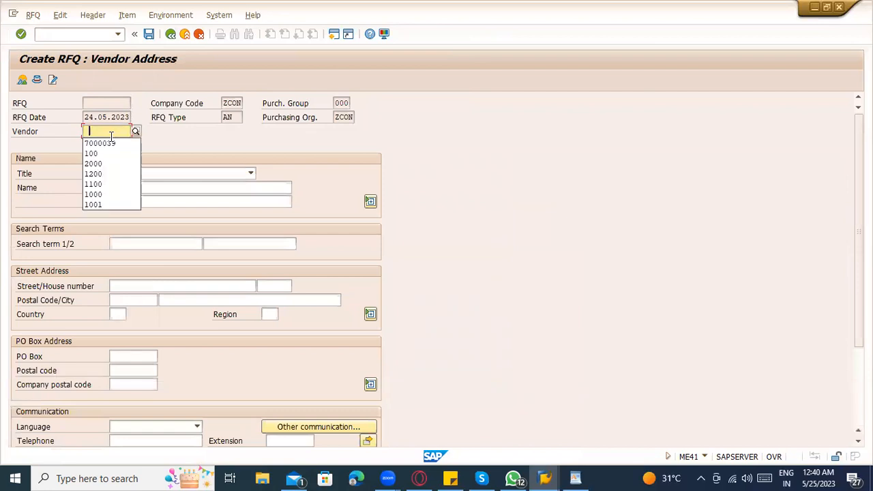
click(102, 143)
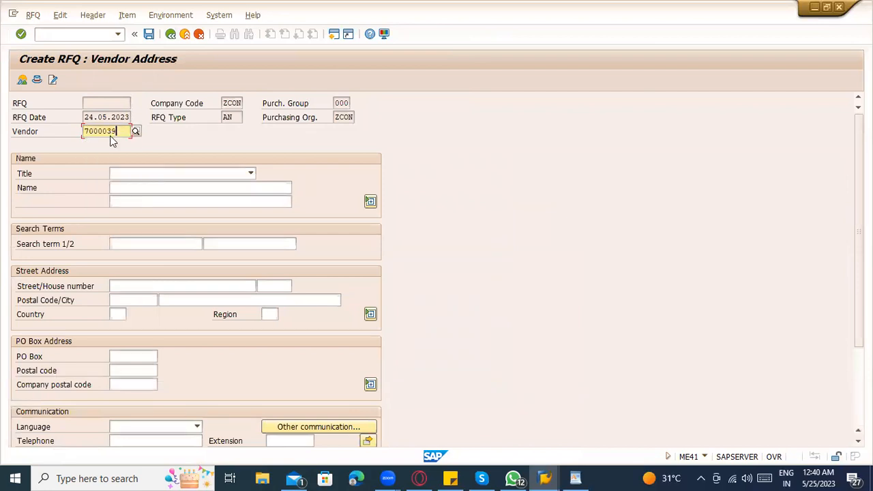
key(Return)
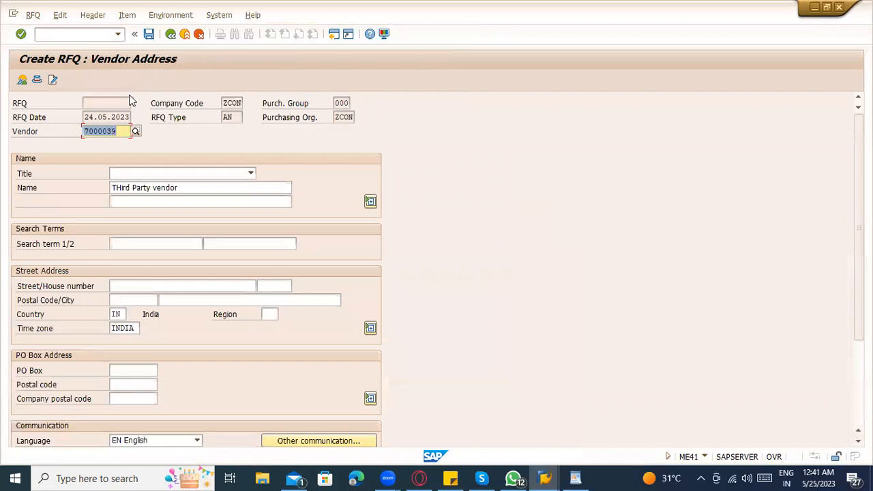
click(150, 37)
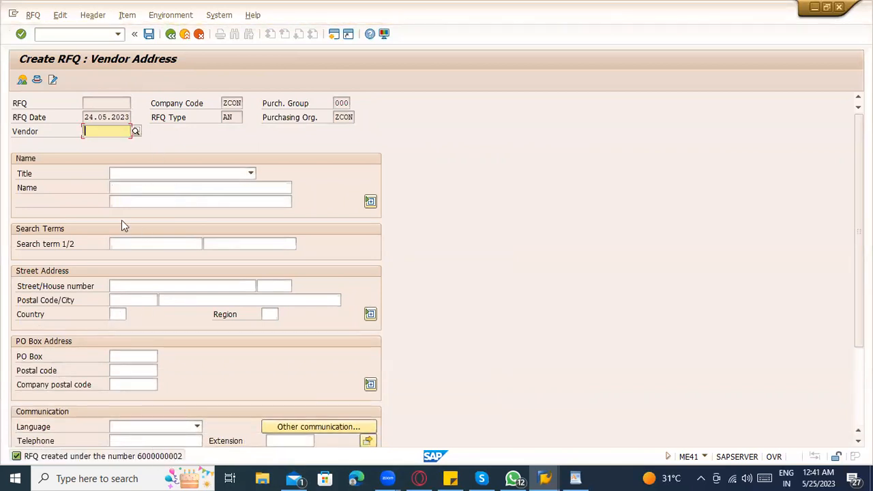
- Enter vendor 7000040 for another RFQ with the same items and save it
click(110, 131)
click(112, 143)
text(7000040)
key(Return)
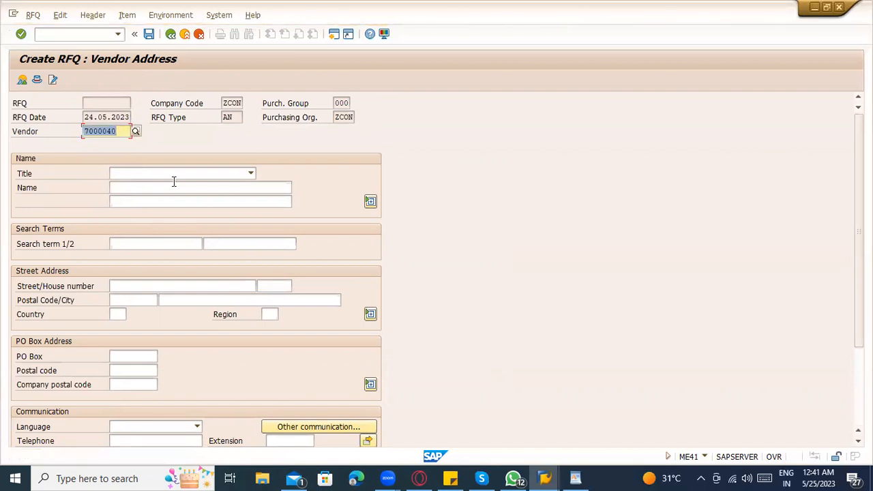
click(148, 33)
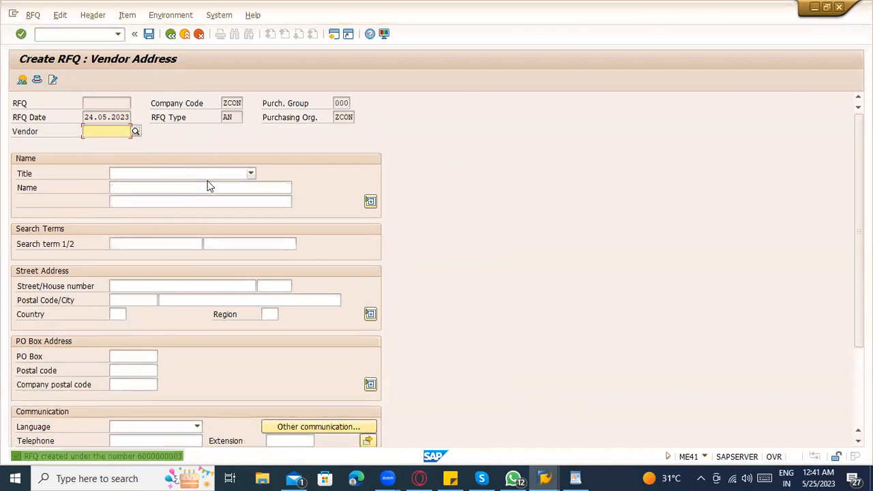
- Enter vendor 7000041 for a further RFQ with the same items and save it
text(7)
click(117, 143)
key(BackSpace)
key(BackSpace)
text(41)
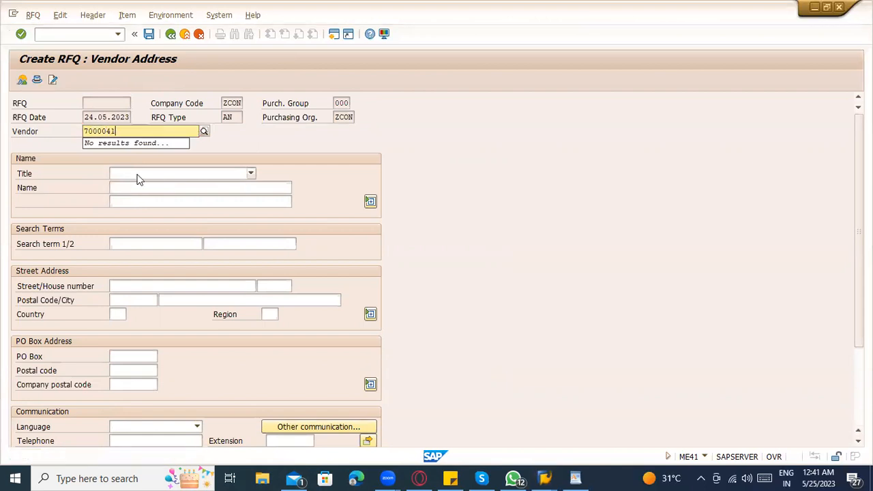
click(129, 152)
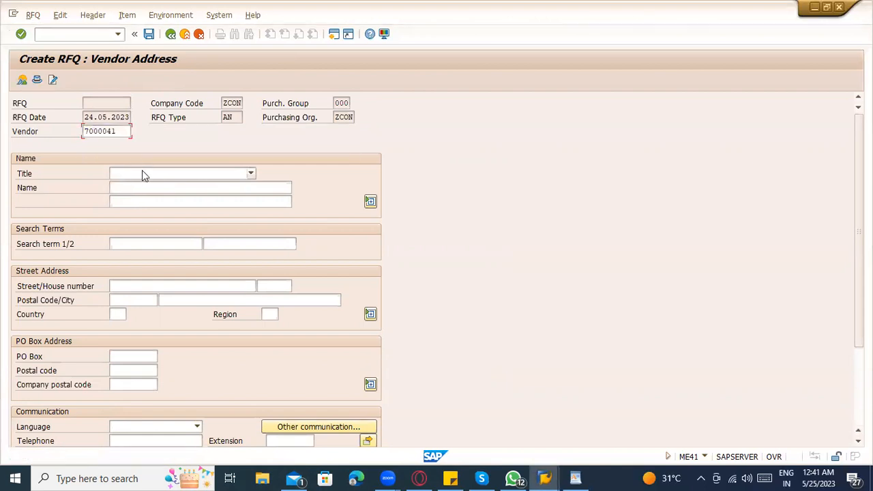
key(Return)
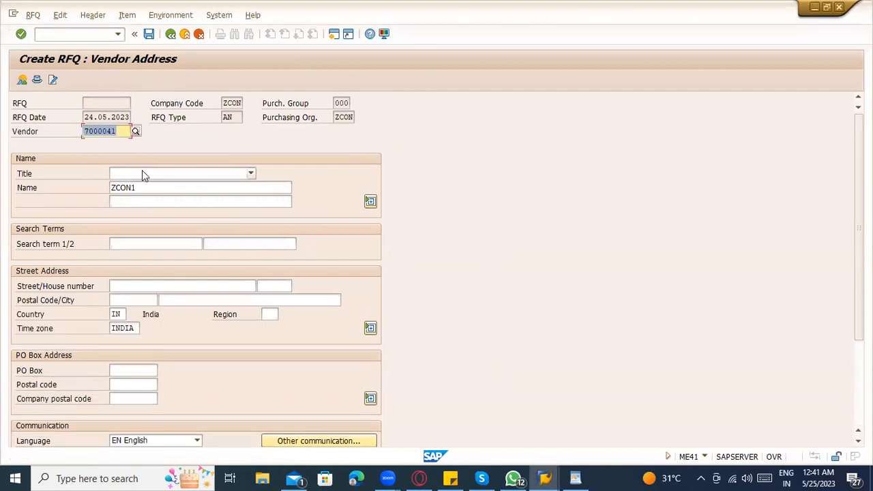
click(148, 34)
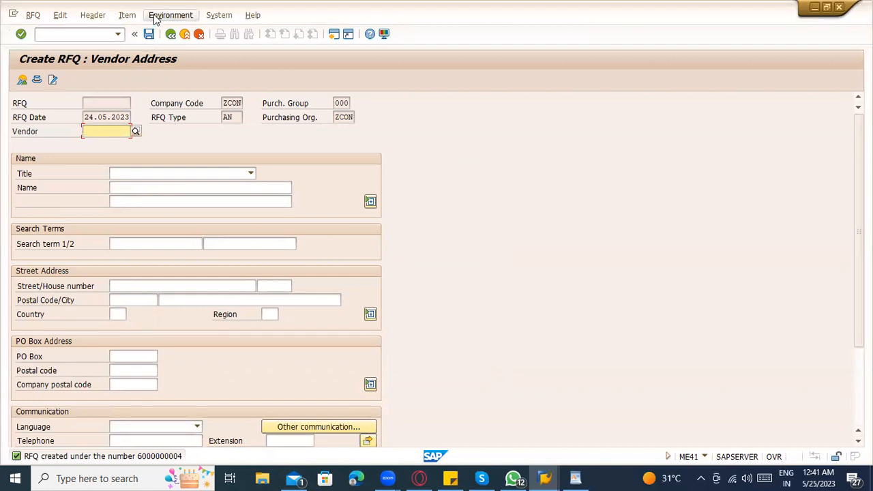
click(156, 19)
mouse_move(129, 18)
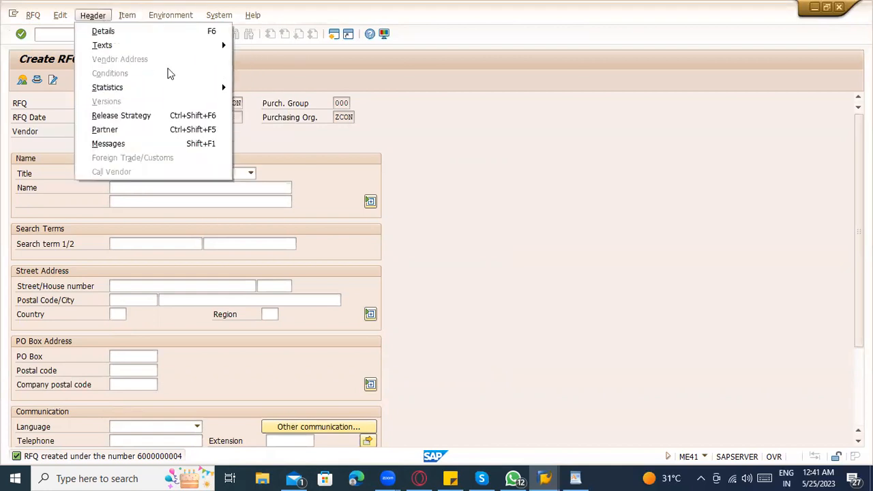
click(410, 179)
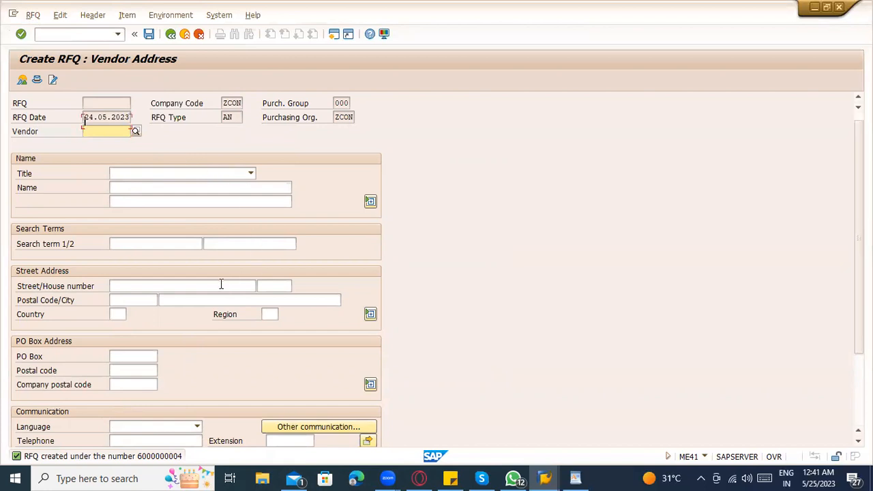
scroll(184, 156, down, 2)
scroll(181, 152, up, 2)
- Leave RFQ creation and display the proposed RFQ's item overview with transaction ME43
click(183, 35)
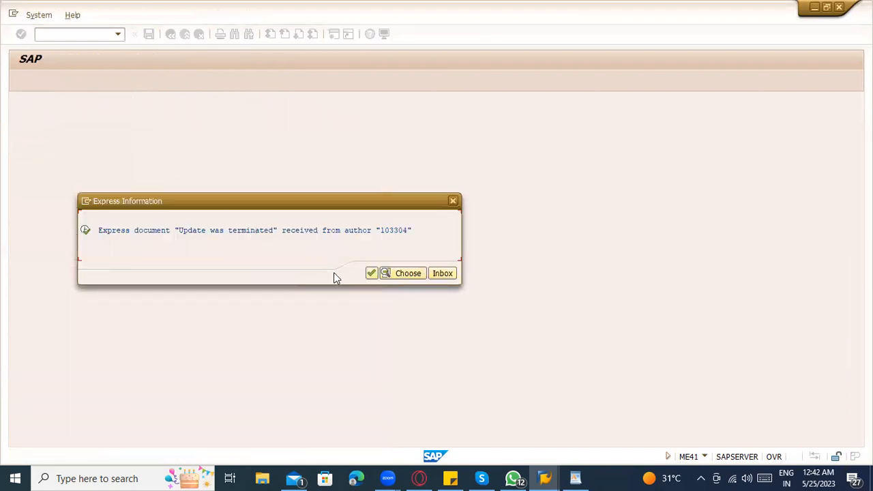
click(370, 272)
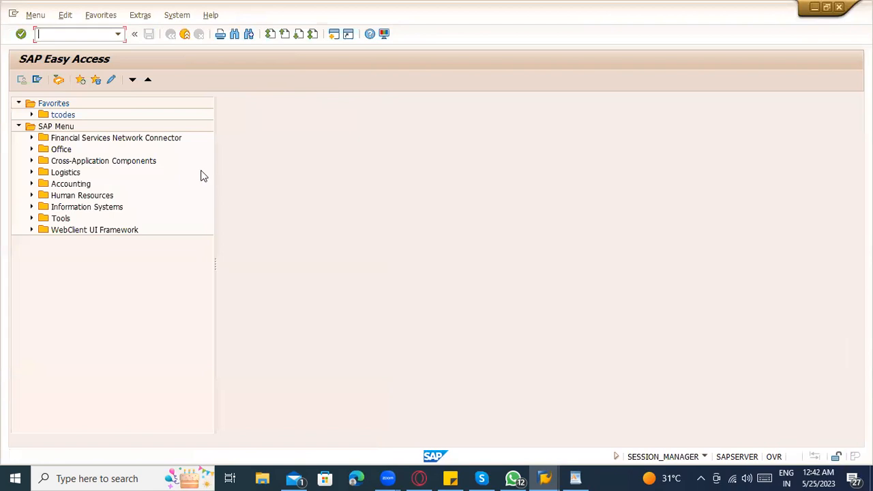
text(me43)
key(Return)
key(Return)
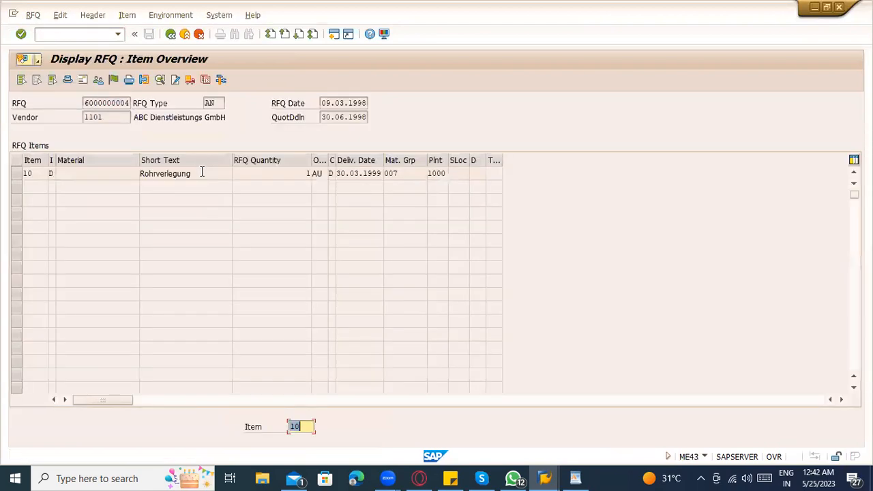
click(170, 34)
- Open transaction SE16N in a new session and load table EBAN for purchase requisitions
click(70, 34)
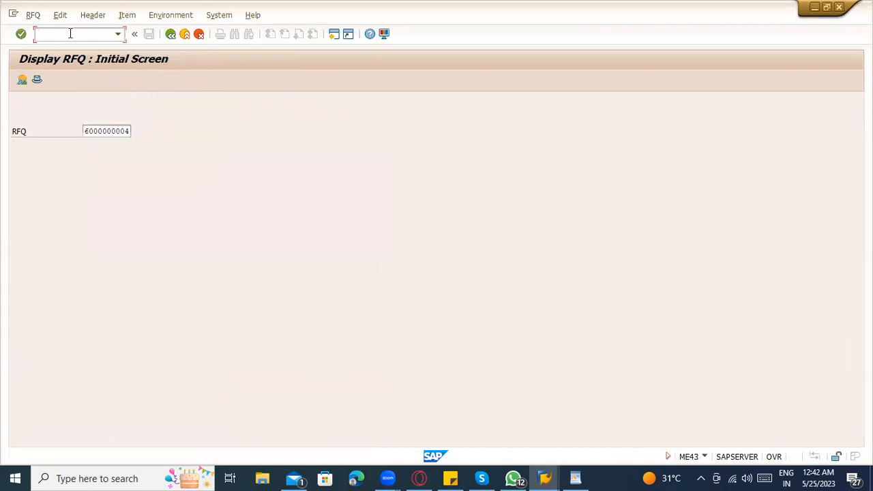
text(/ose15)
key(BackSpace)
text(6n)
key(Return)
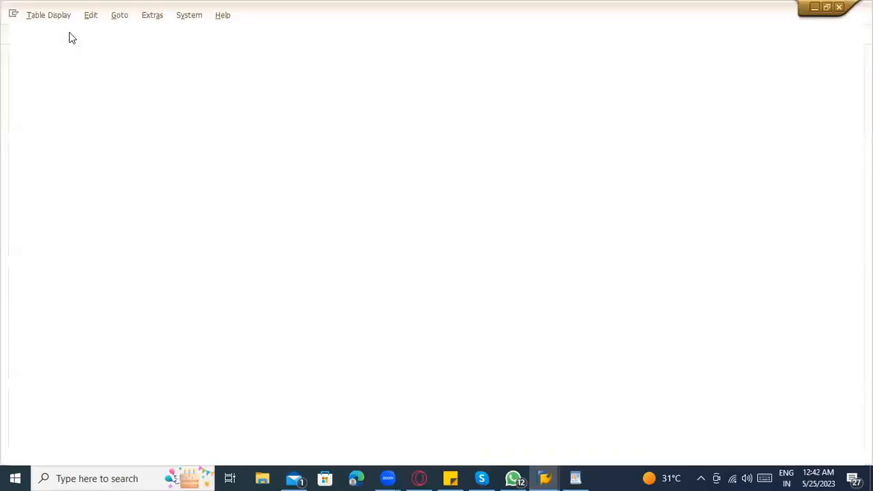
text(eban)
key(Return)
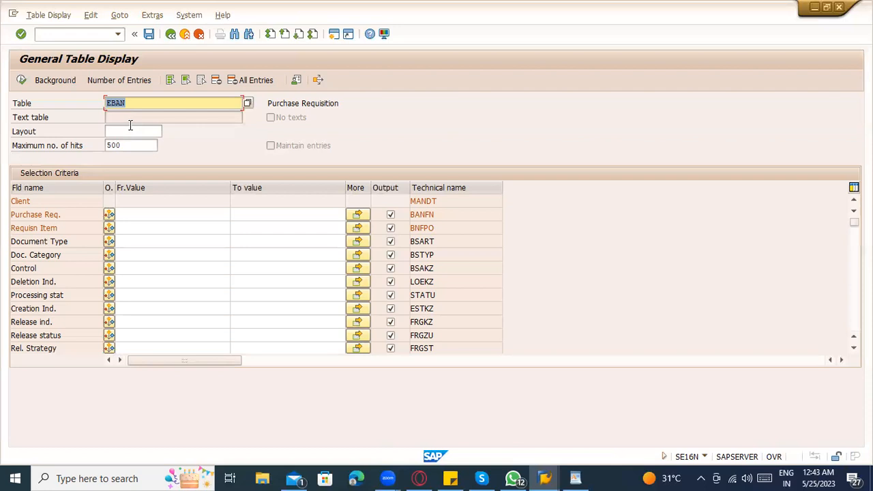
- Replace the displayed table with the purchasing document header table EKKO
click(131, 102)
click(155, 216)
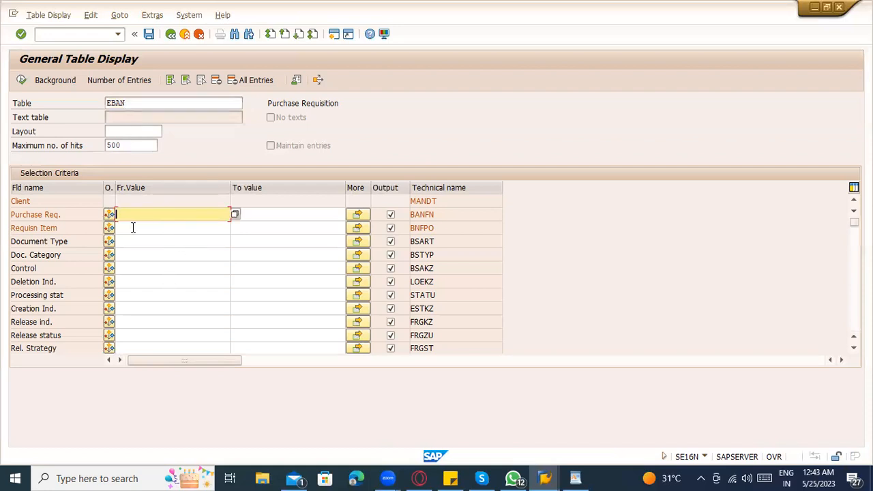
click(129, 105)
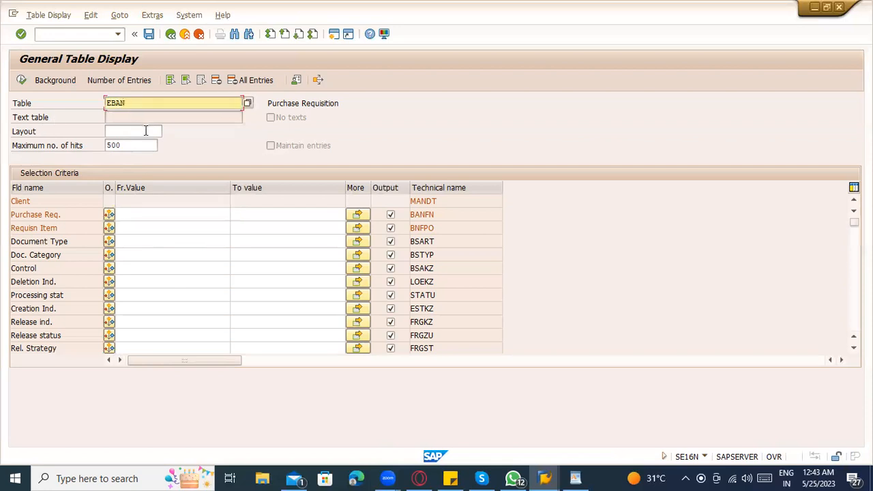
key(BackSpace)
key(BackSpace)
key(BackSpace)
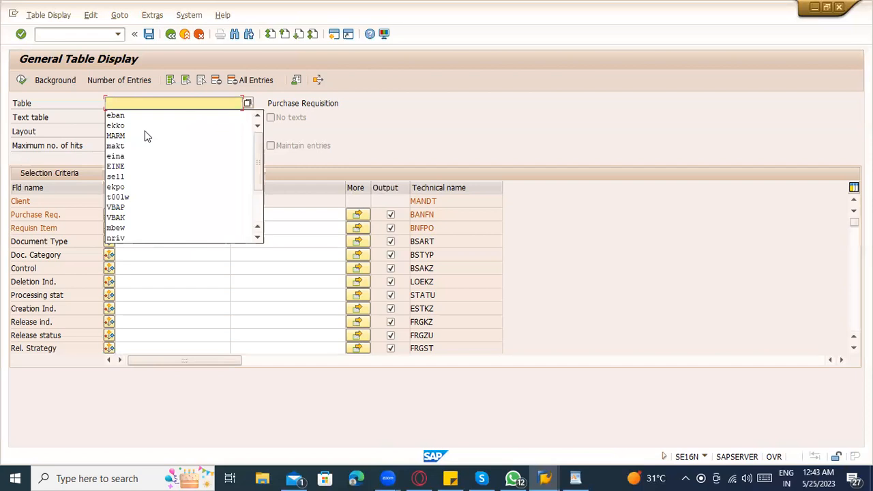
text(EKOO)
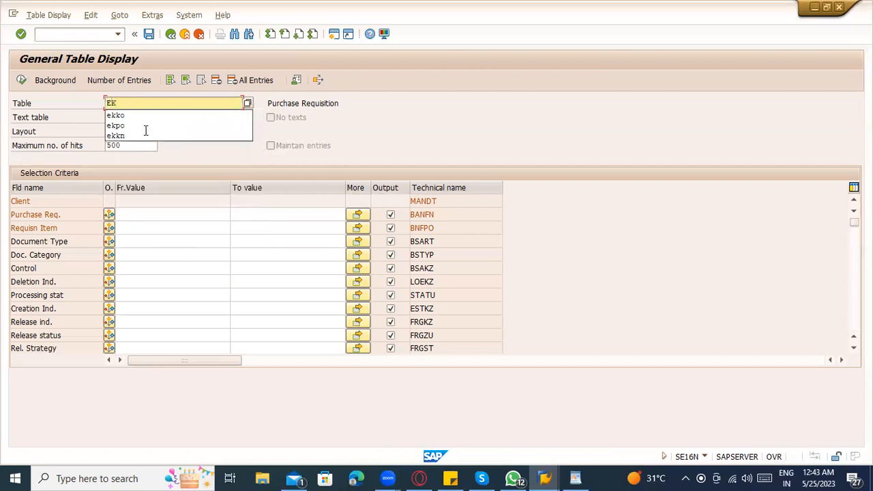
key(Return)
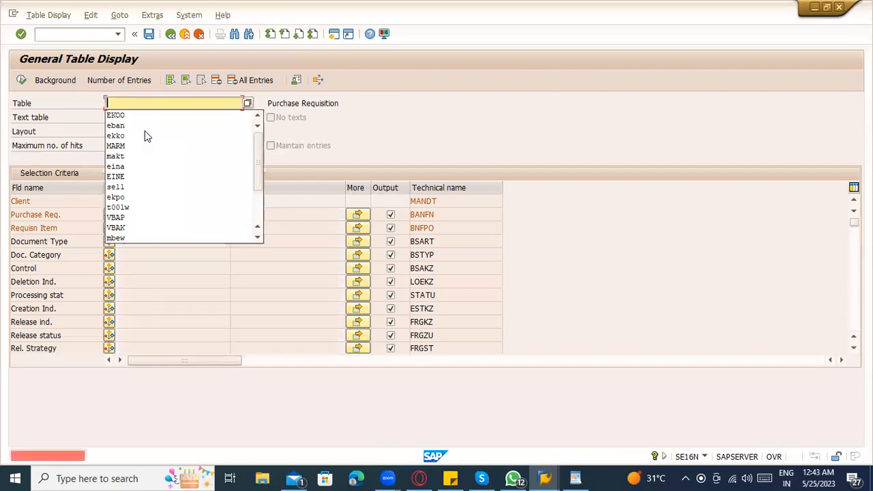
click(144, 130)
key(Return)
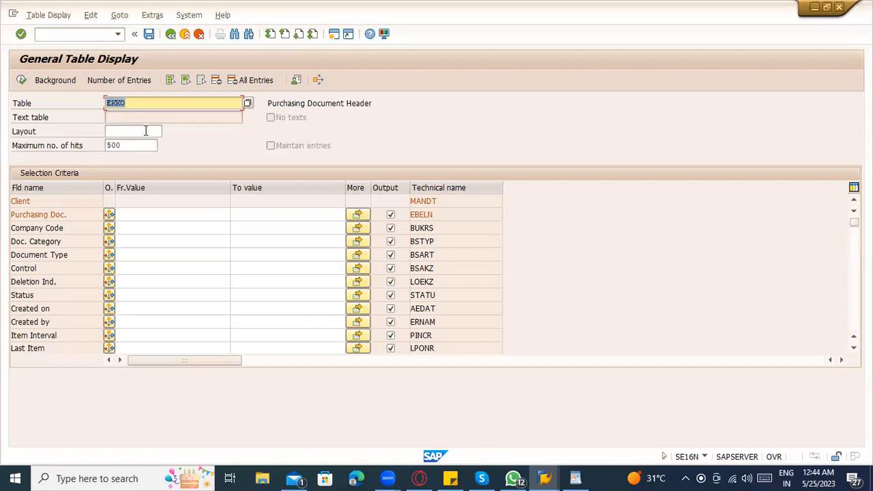
- View the selection fields of purchasing document item table EKPO and return to table EKKO
text(ekpo)
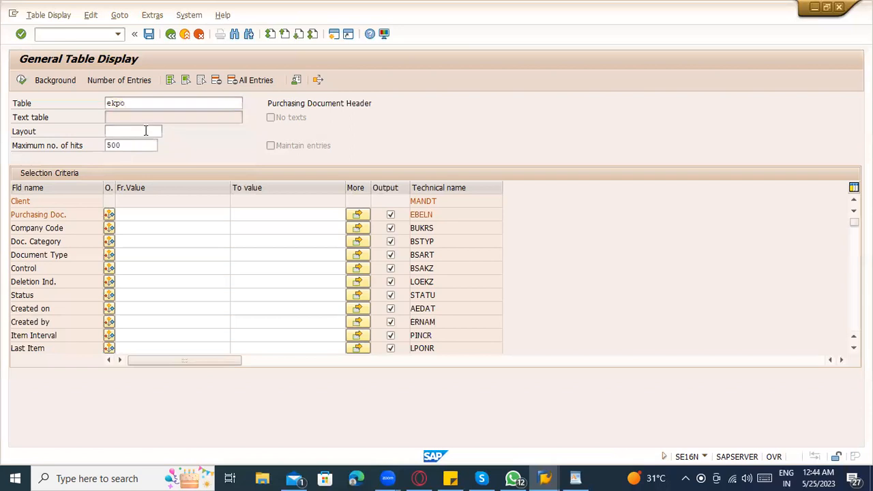
key(Return)
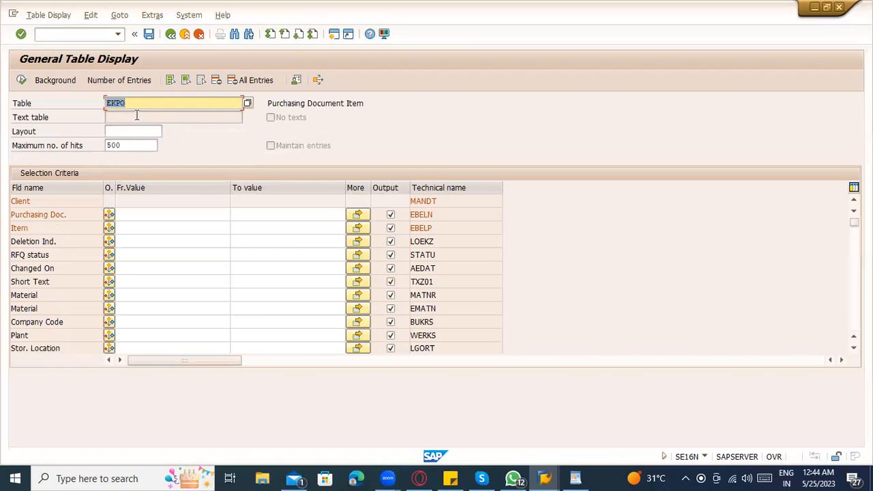
text(ekko)
key(Return)
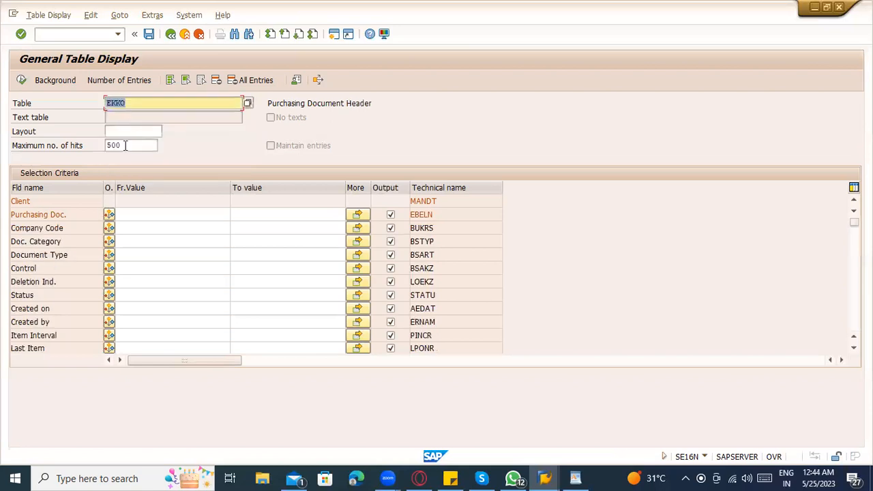
- List the EKKO entries with the creation date 24.05.2023 and return to the selection criteria
click(157, 306)
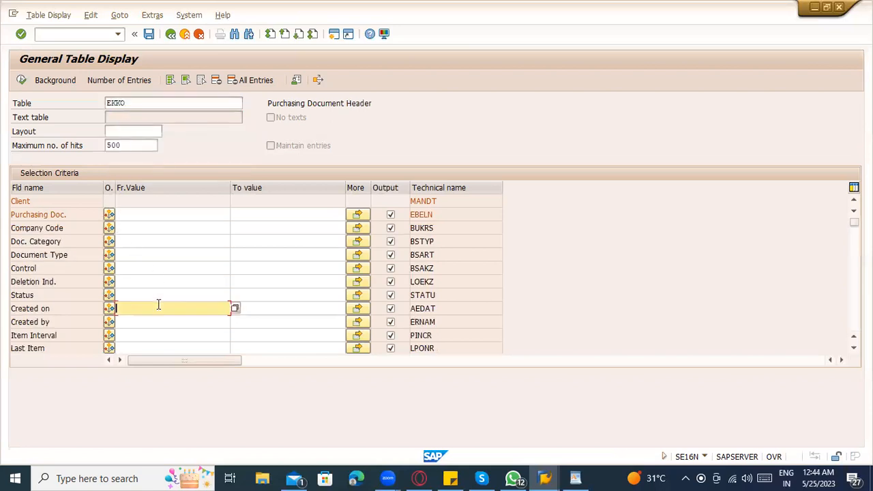
click(236, 309)
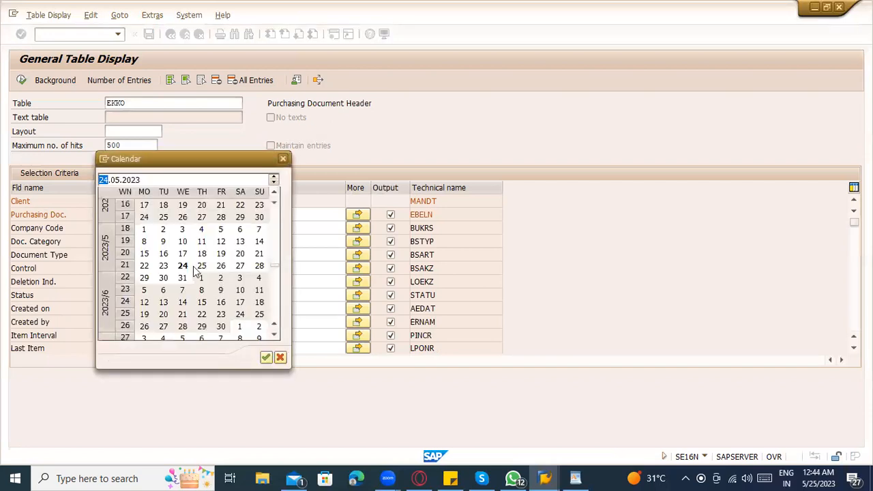
double_click(183, 266)
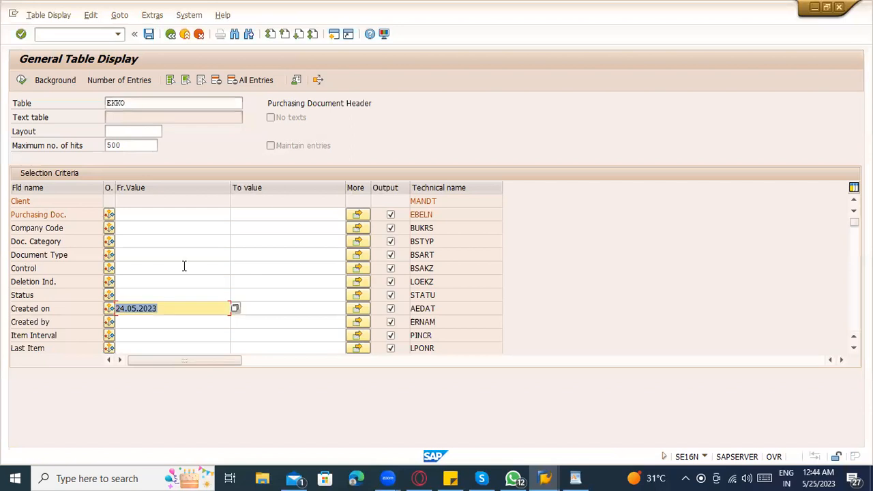
click(21, 82)
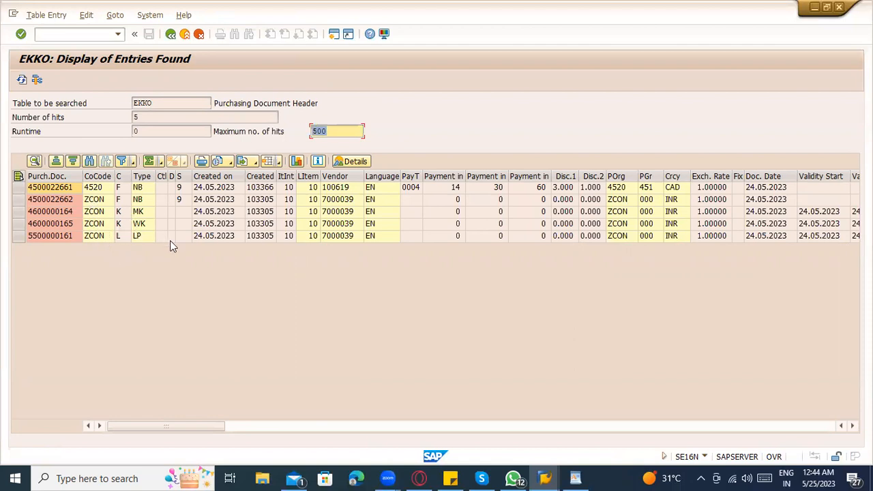
click(170, 33)
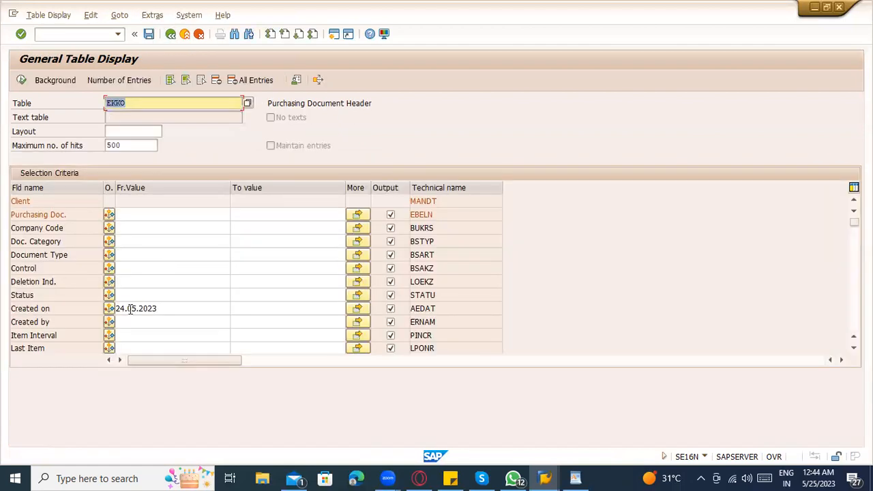
- List the EKKO entries with the creation date 25.05.2023 and check the purchasing documents and their vendors
click(119, 308)
text(5)
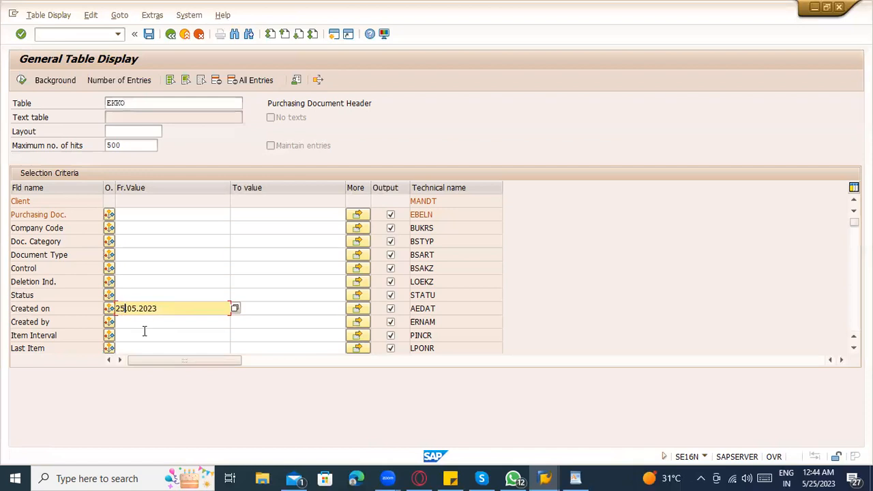
click(21, 80)
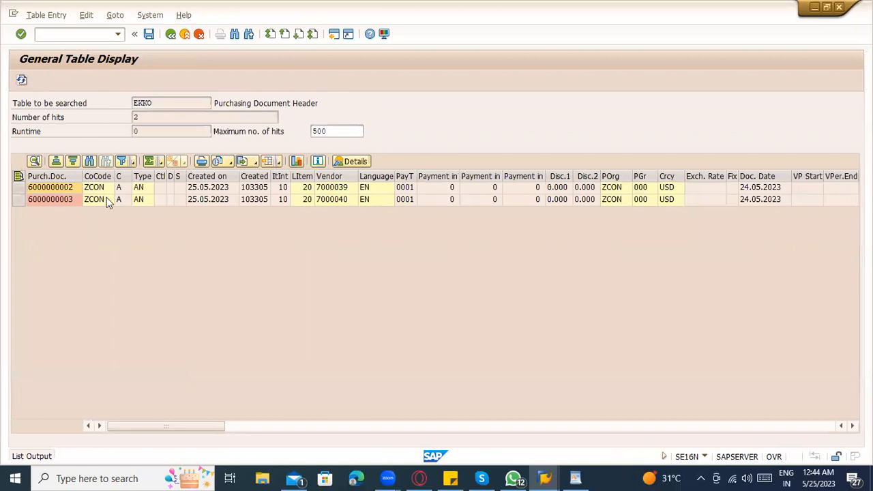
click(62, 202)
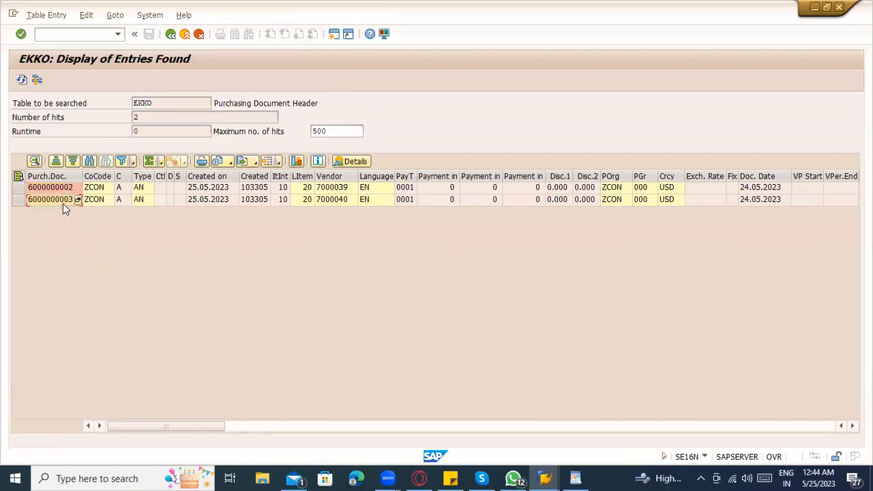
key(Up)
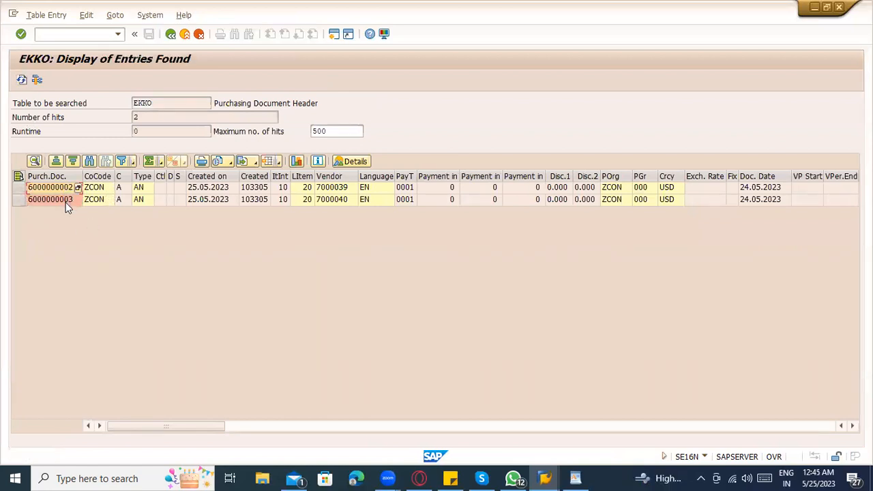
click(66, 203)
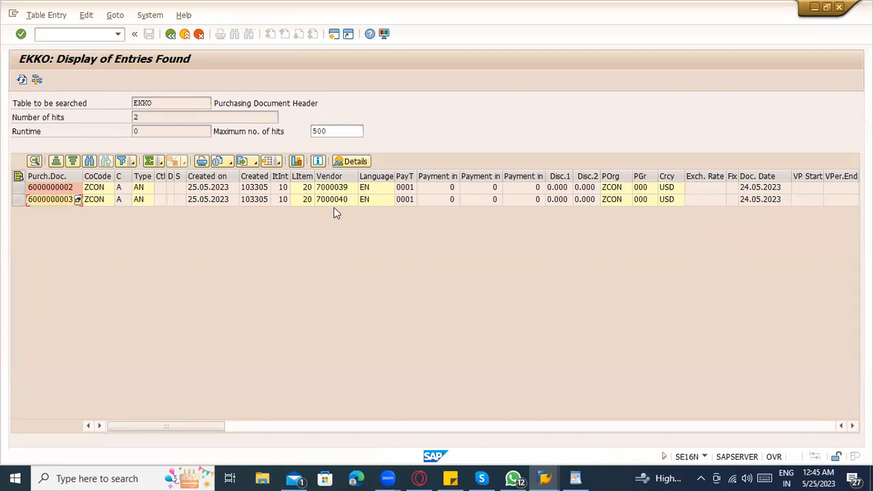
key(alt+Tab)
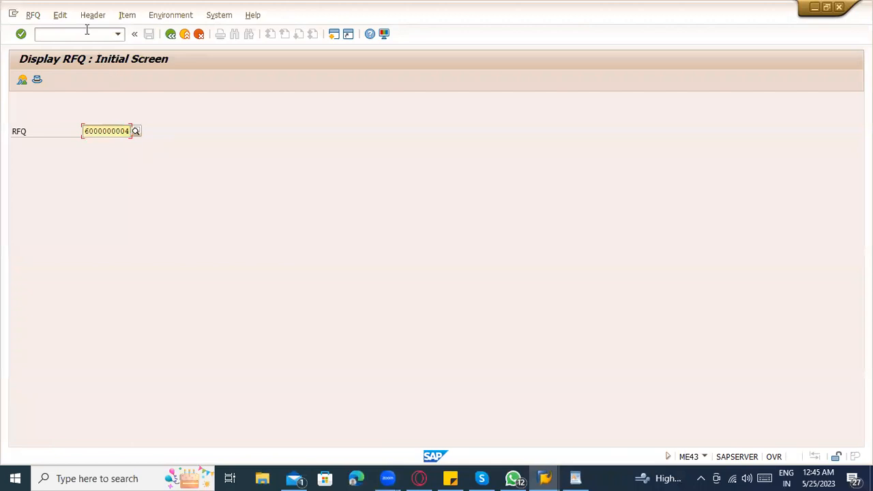
click(87, 33)
text(/nme41)
key(Return)
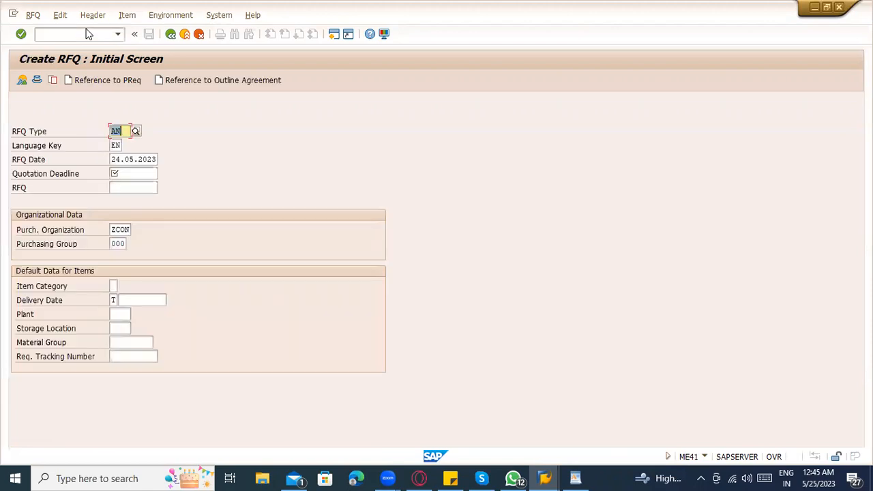
click(88, 33)
text(/nme42)
key(Return)
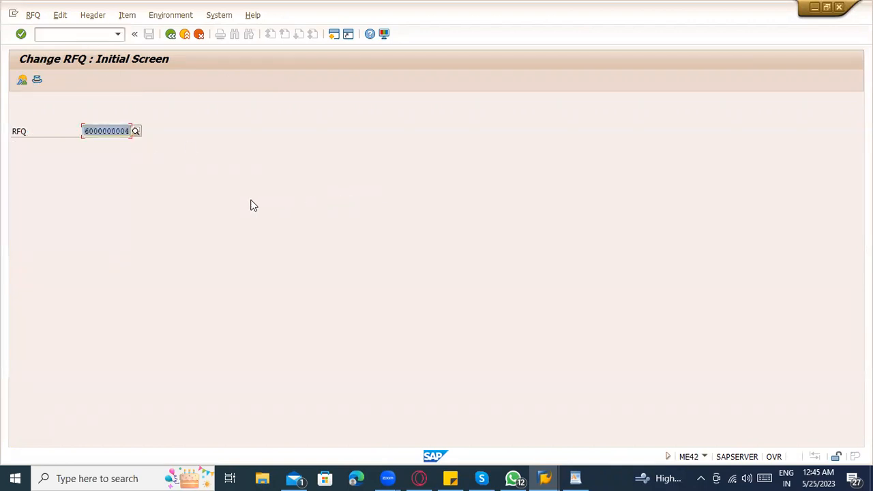
key(alt+Tab)
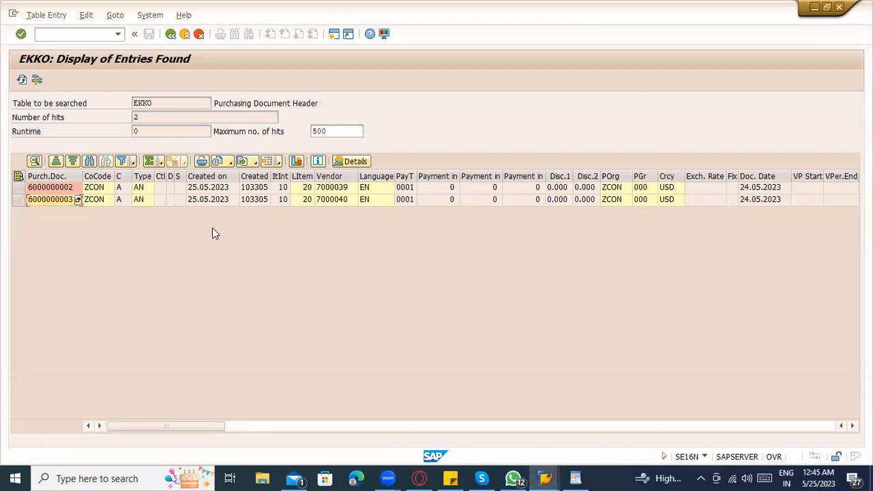
- Start transaction ME41 in the RFQ session and set the quotation deadline to 26.05.2023
key(alt+Tab)
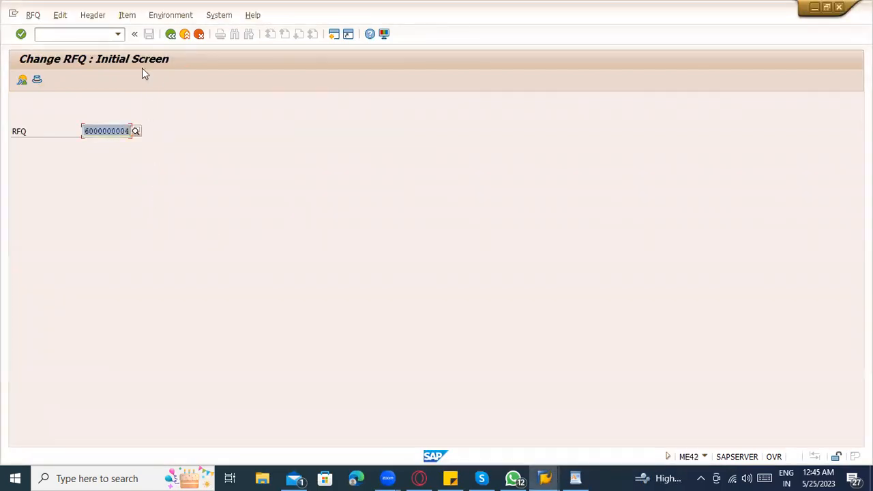
click(81, 38)
text(/nme41)
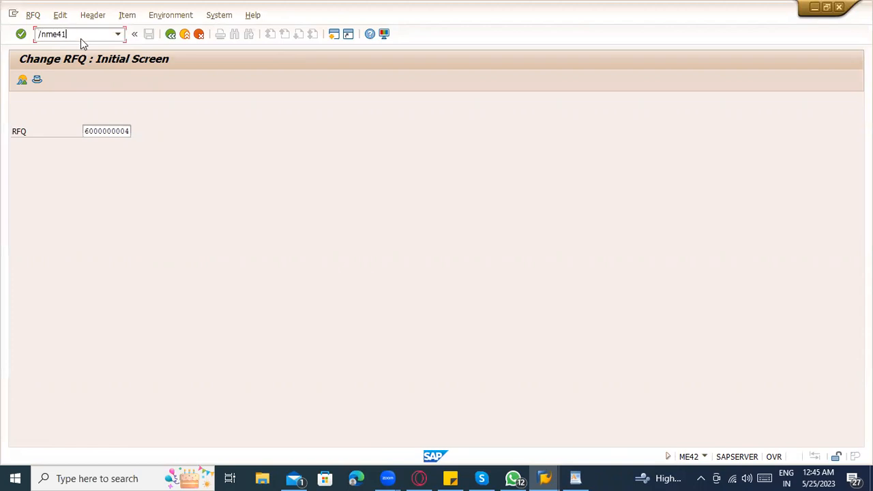
key(Return)
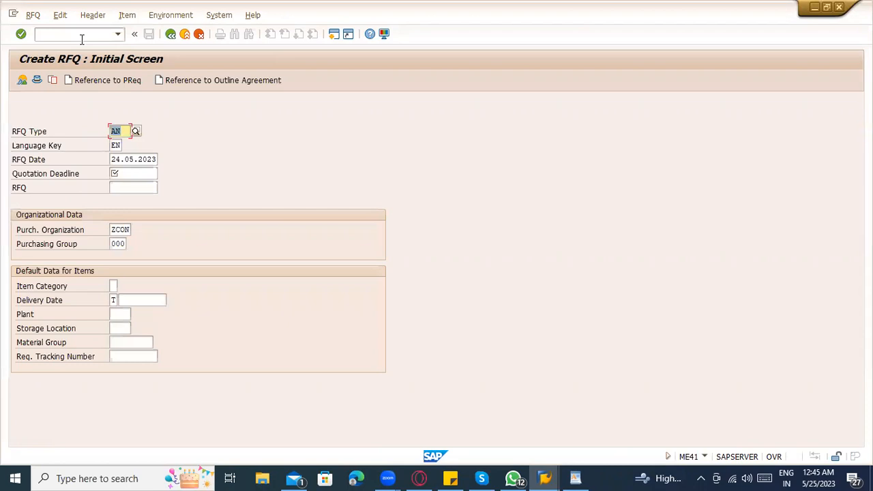
click(149, 161)
click(146, 172)
click(149, 186)
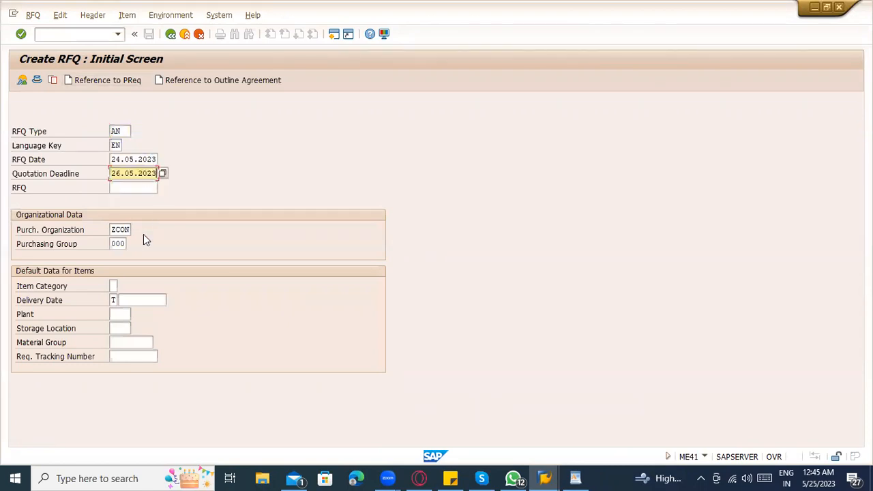
- Create the RFQ with reference to the proposed purchase requisition and enter PR_1999 as the collective number
click(102, 82)
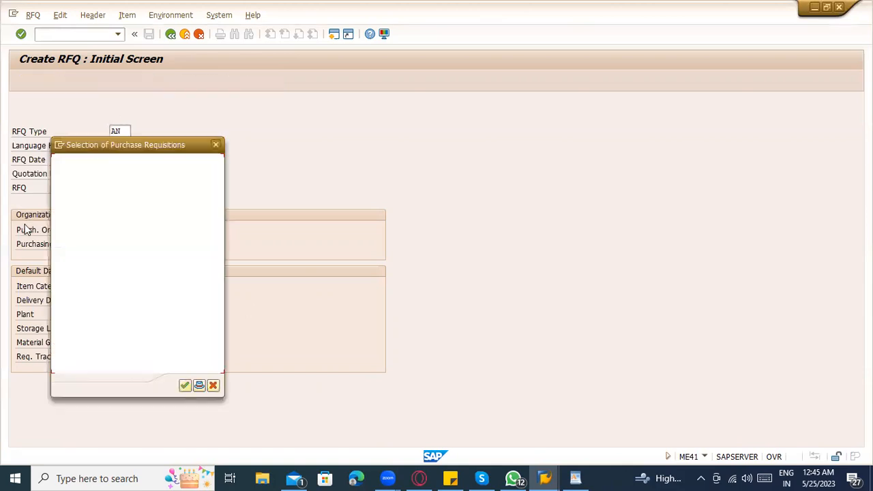
click(185, 386)
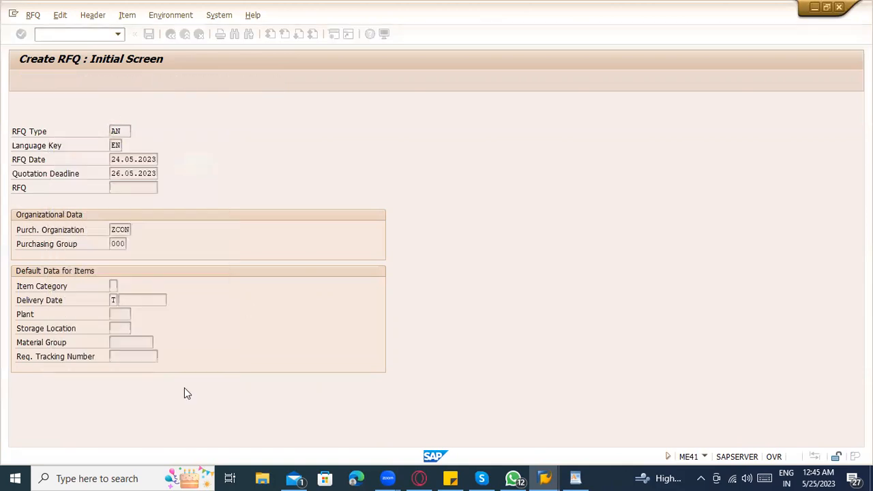
click(336, 174)
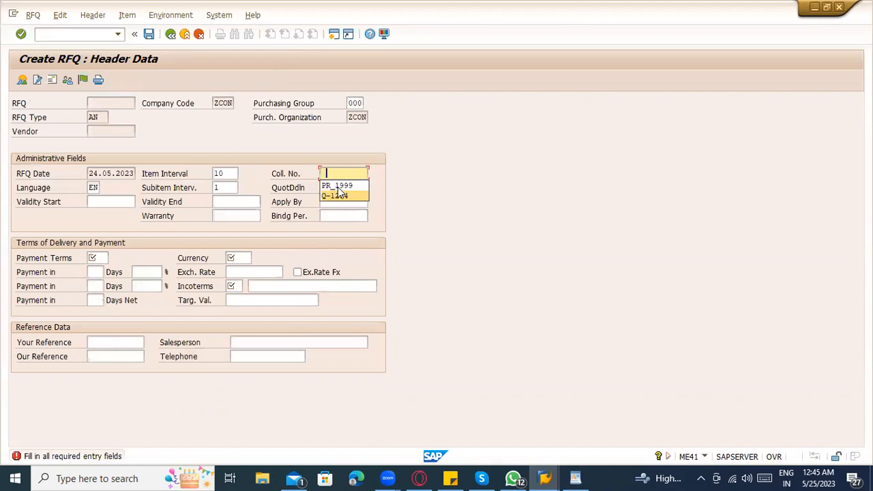
click(338, 187)
key(Return)
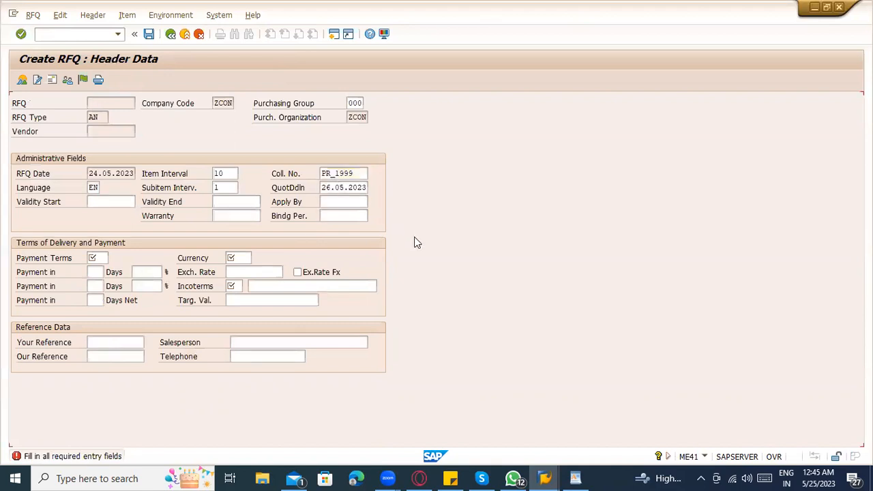
- Set payment terms 0001, currency USD and Incoterms CFR with its location, and confirm the RFQ header data
click(95, 259)
click(98, 271)
click(235, 258)
click(242, 271)
click(235, 287)
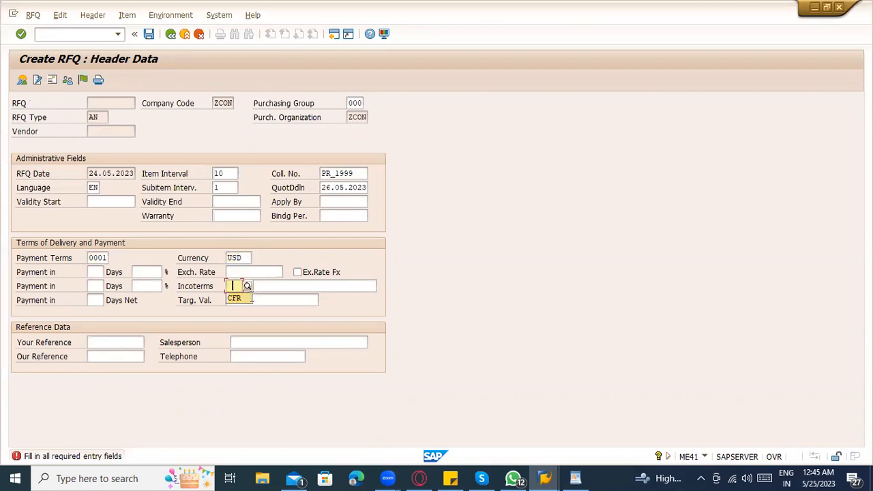
click(235, 295)
click(265, 286)
click(268, 295)
key(Return)
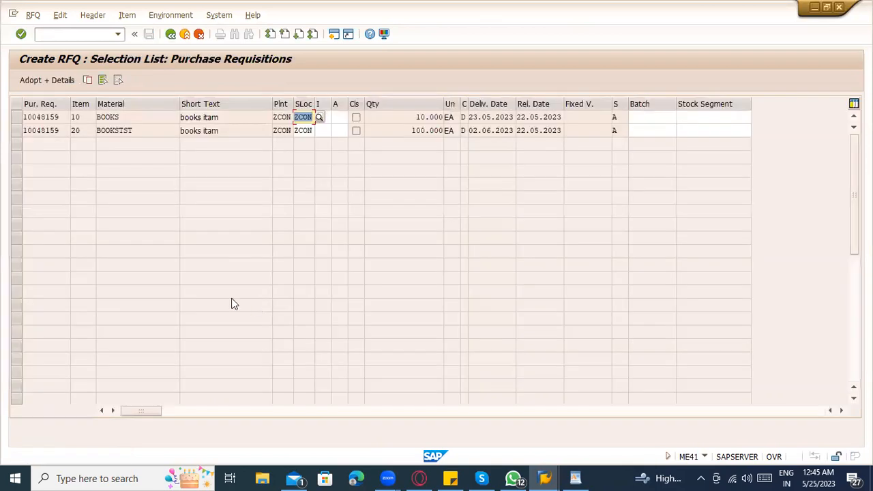
- Adopt requisition items 10 (BOOKS) and 20 (BOOKSTST) into the RFQ with their details
click(17, 116)
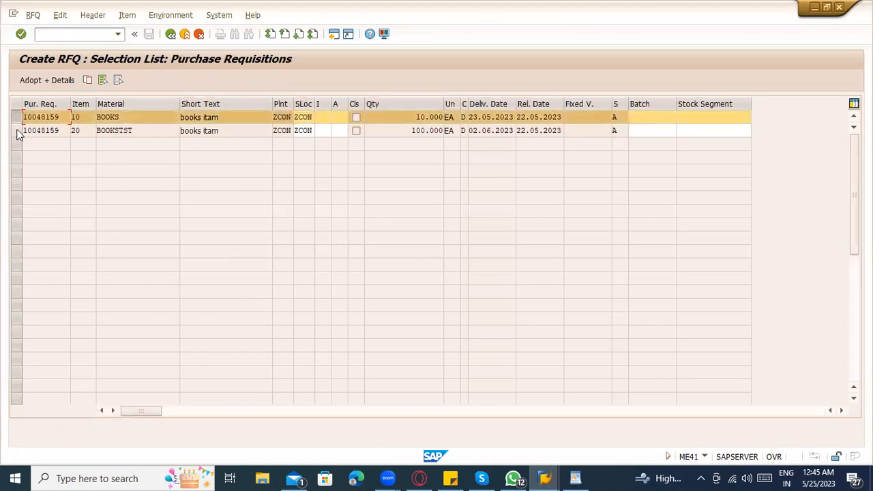
ctrl+click(16, 130)
click(30, 82)
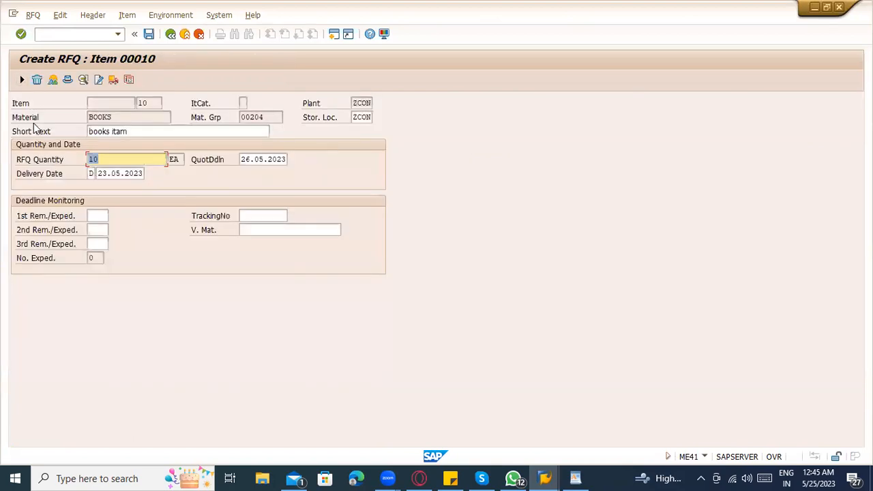
- Set the delivery date of RFQ item 10 to 31.05.2023 and accept the details of item 20
click(22, 80)
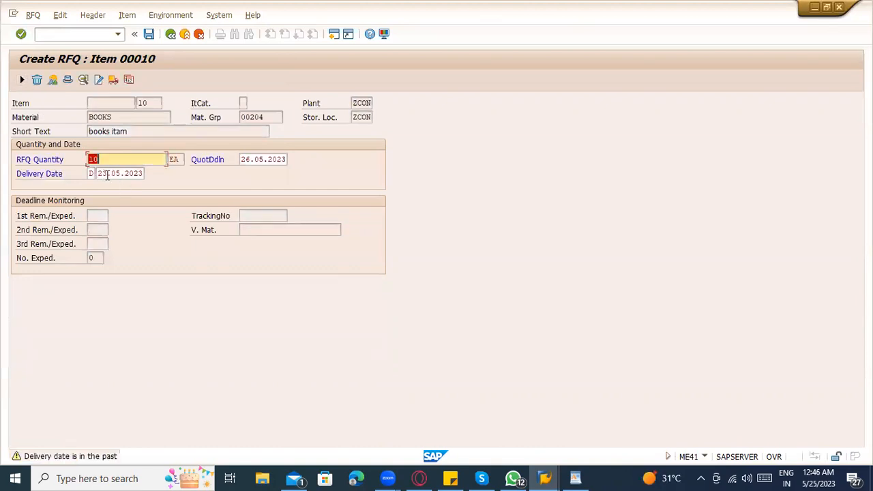
click(100, 174)
key(Delete)
key(Delete)
key(Delete)
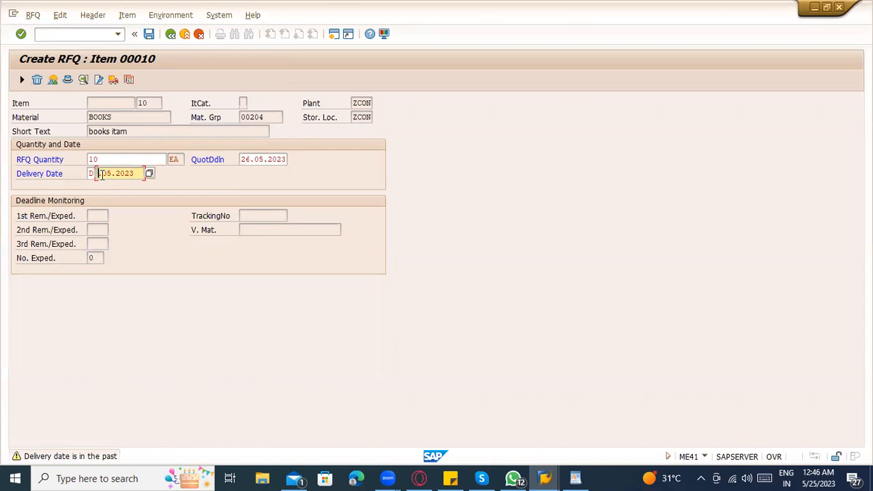
text(31.)
click(21, 80)
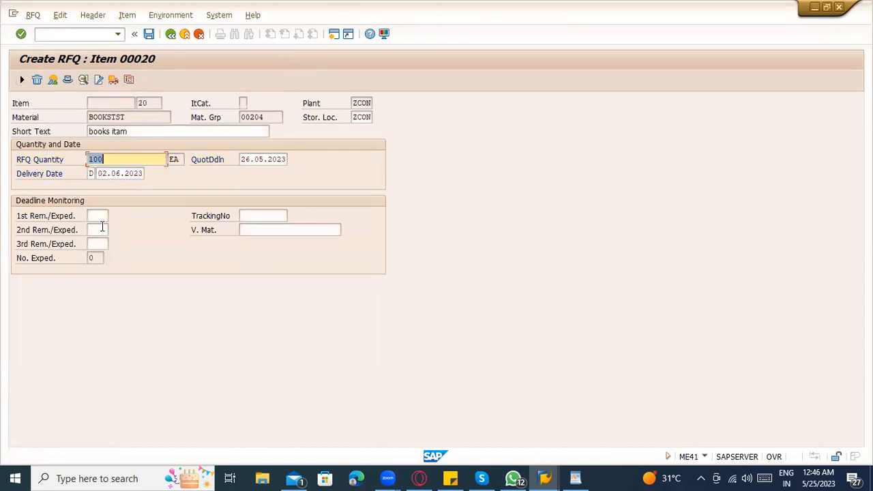
key(Return)
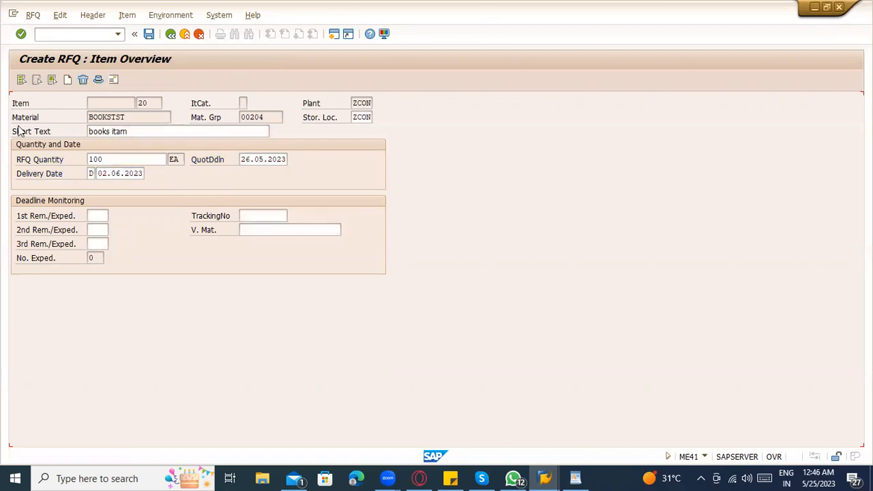
- Assign vendor ZCON1 by its vendor number in the vendor address data and save the RFQ
click(109, 81)
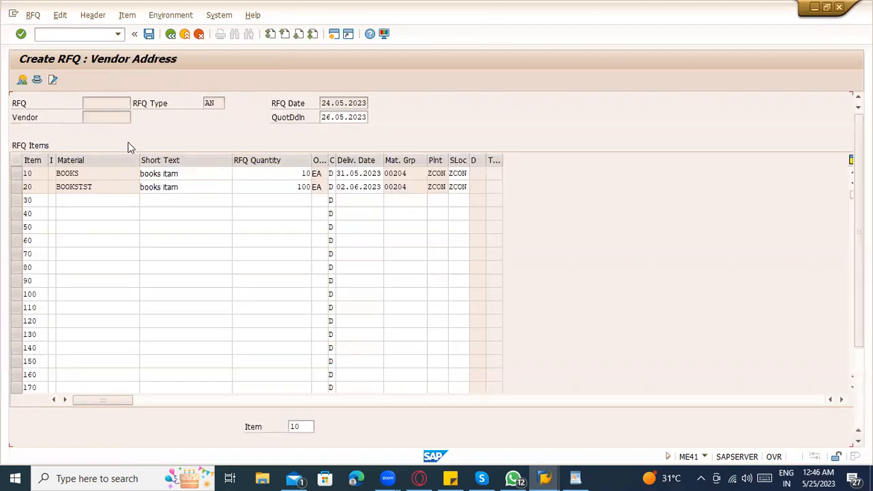
text(v)
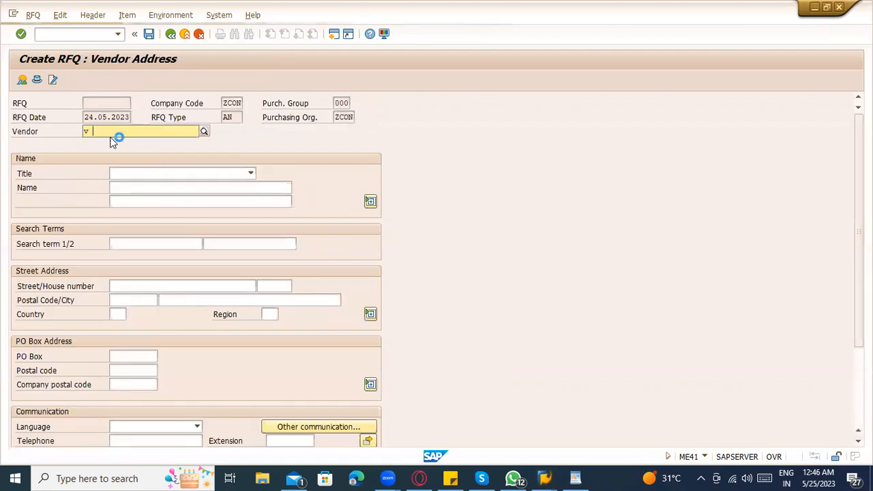
click(112, 142)
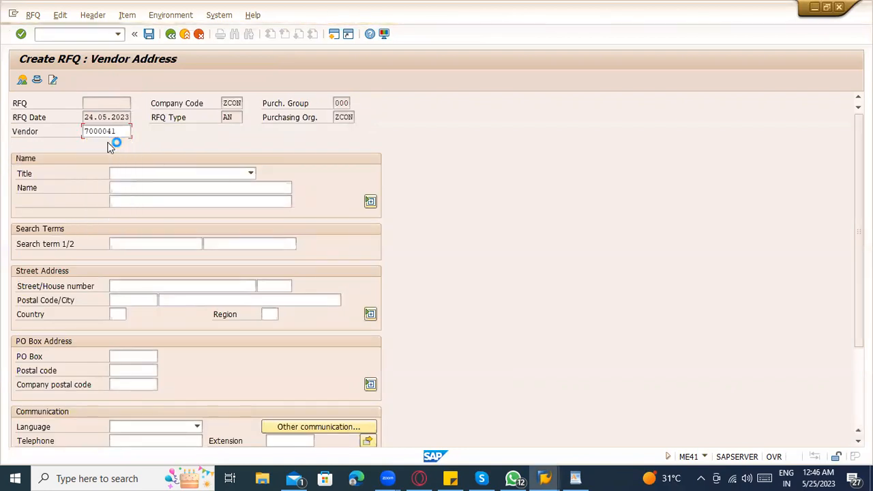
key(Return)
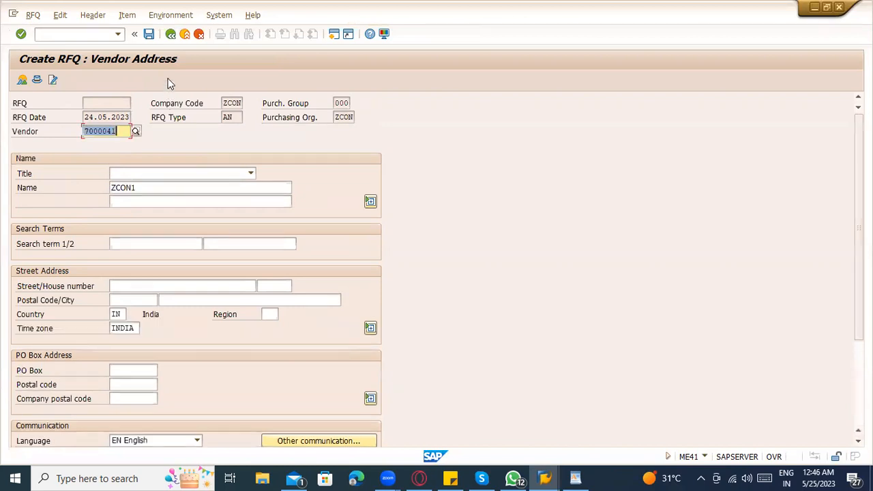
click(155, 39)
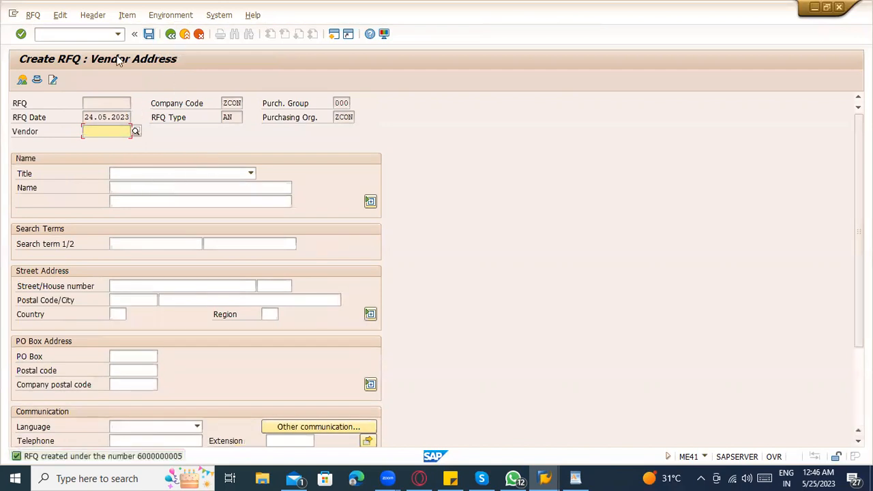
- Refresh the EKKO entries in the table display session and acknowledge the express message
key(alt+Tab)
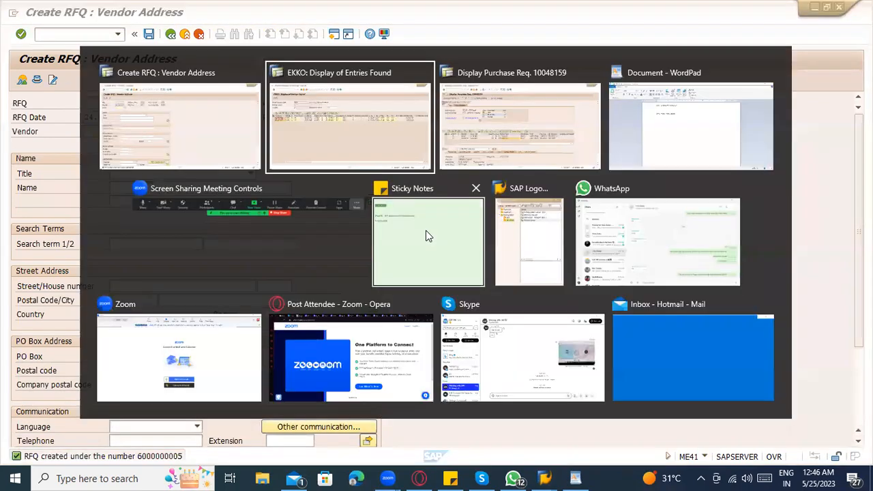
click(21, 80)
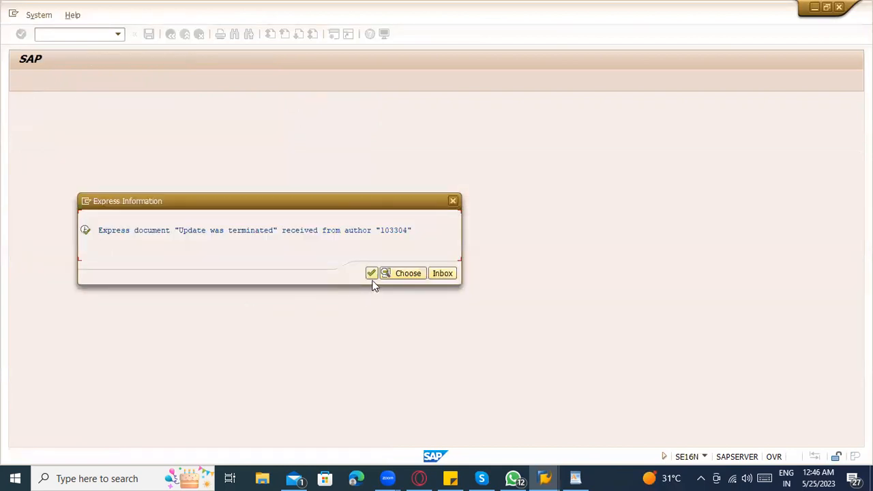
click(374, 273)
- Go to the Business Workplace inbox and display the first "Update was terminated" message
click(442, 274)
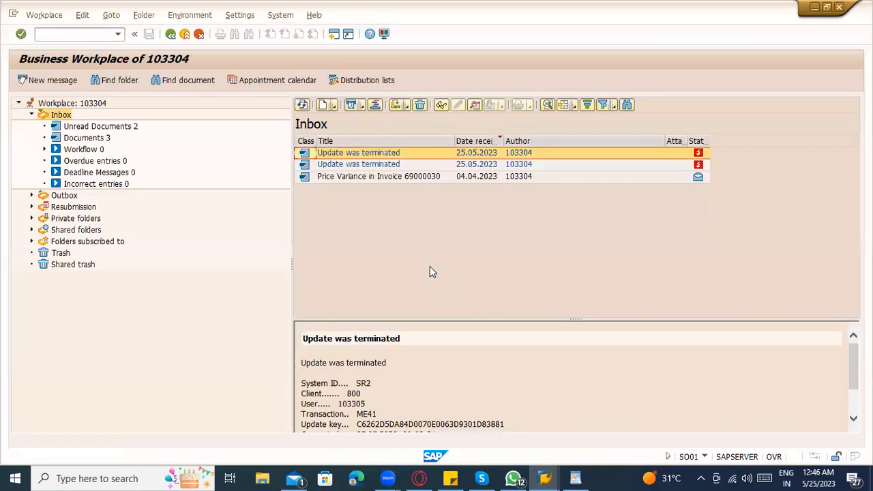
click(348, 157)
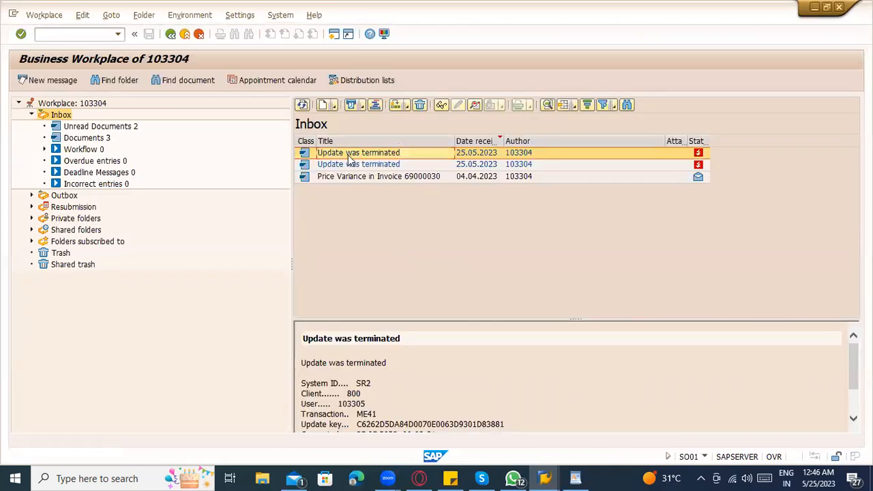
double_click(347, 159)
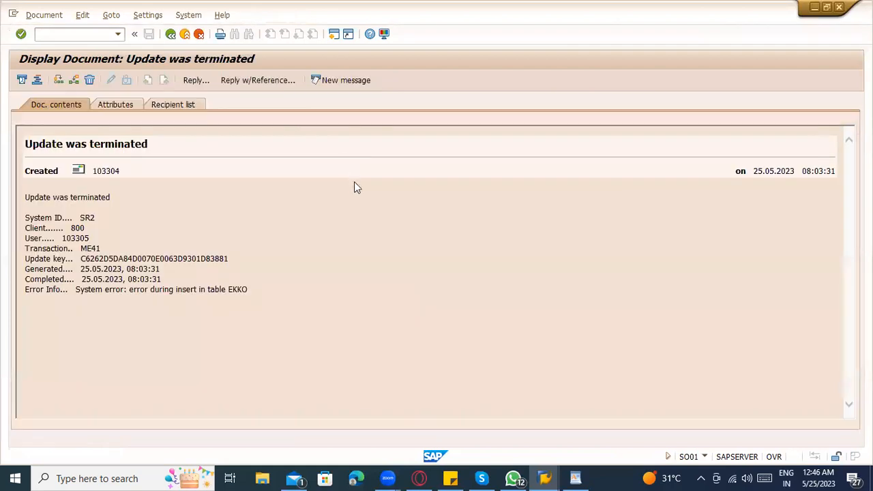
- Examine the attributes, recipient list and contents of the "Update was terminated" message, and return to the inbox to reread its error details
click(116, 107)
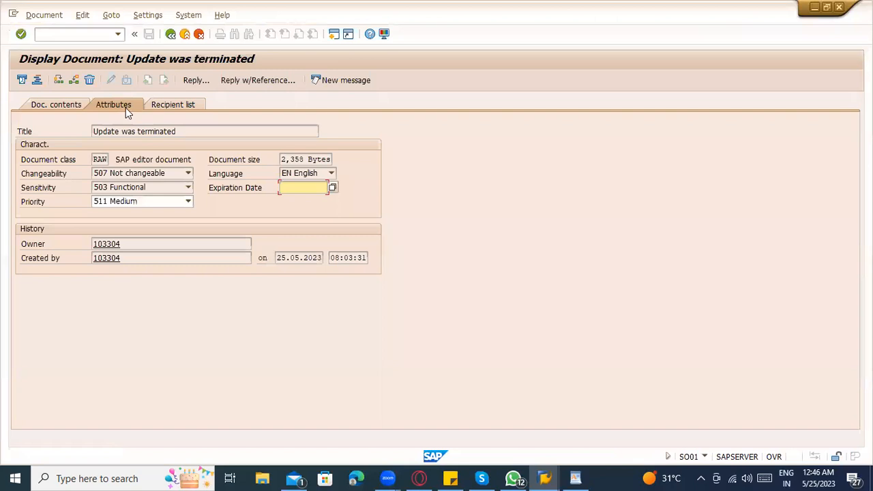
click(168, 107)
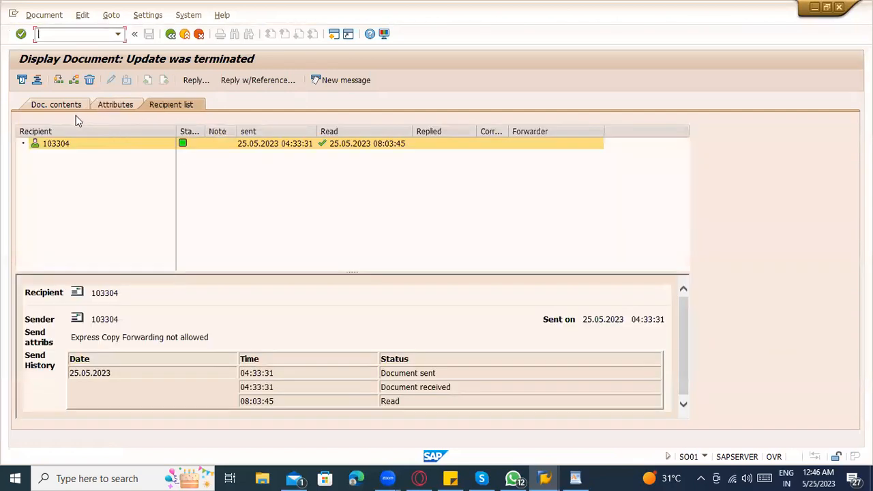
click(74, 105)
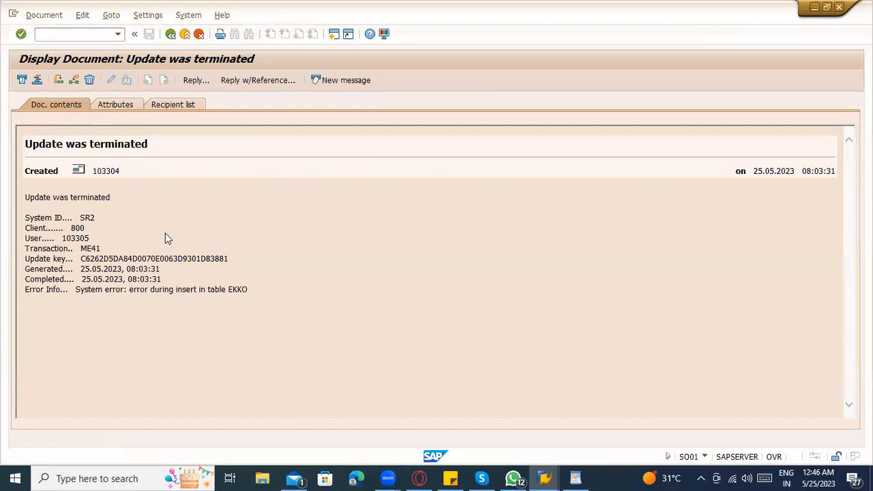
key(F3)
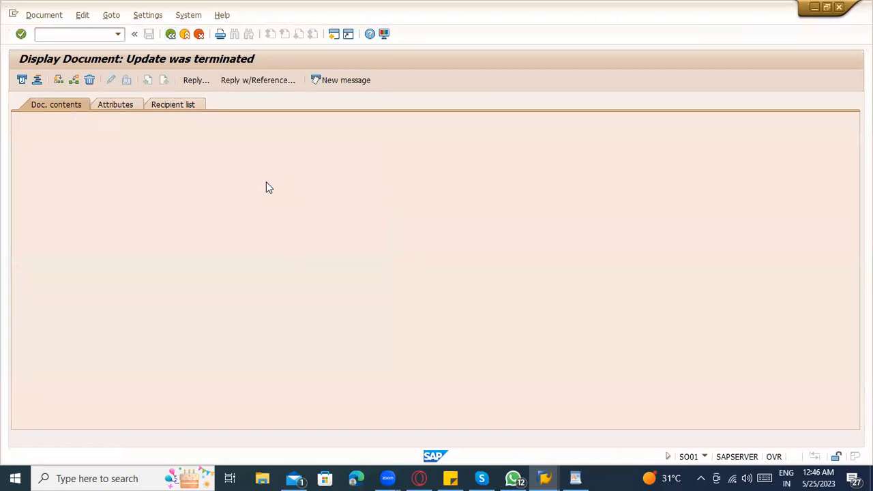
scroll(440, 372, down, 2)
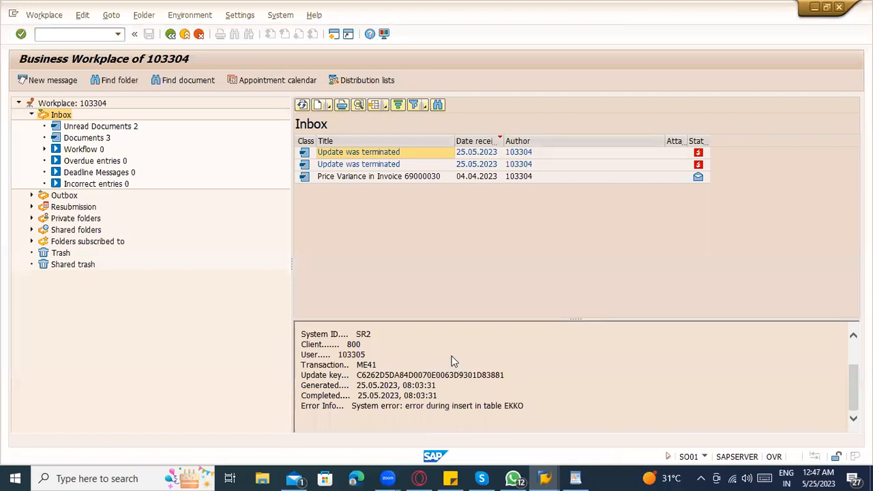
scroll(454, 362, up, 3)
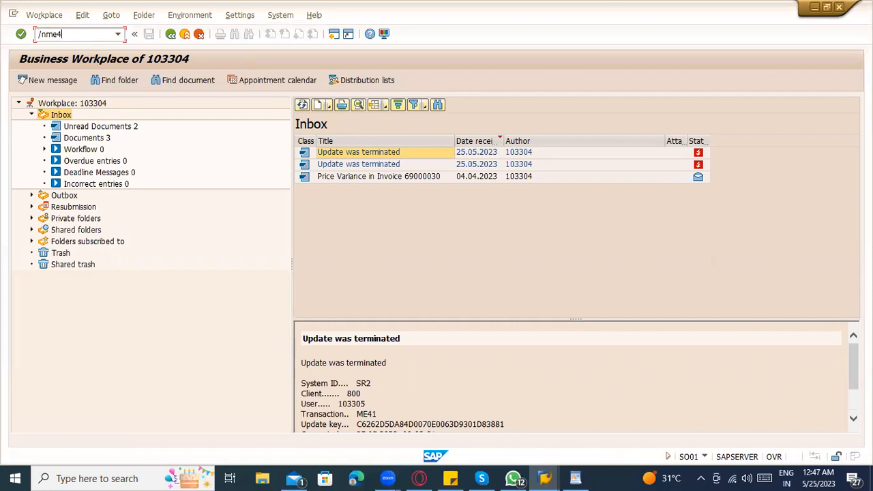
- Leave the Business Workplace and return from the EKKO entries to the SE16N selection screen
key(BackSpace)
key(BackSpace)
key(BackSpace)
key(BackSpace)
key(BackSpace)
key(BackSpace)
key(Return)
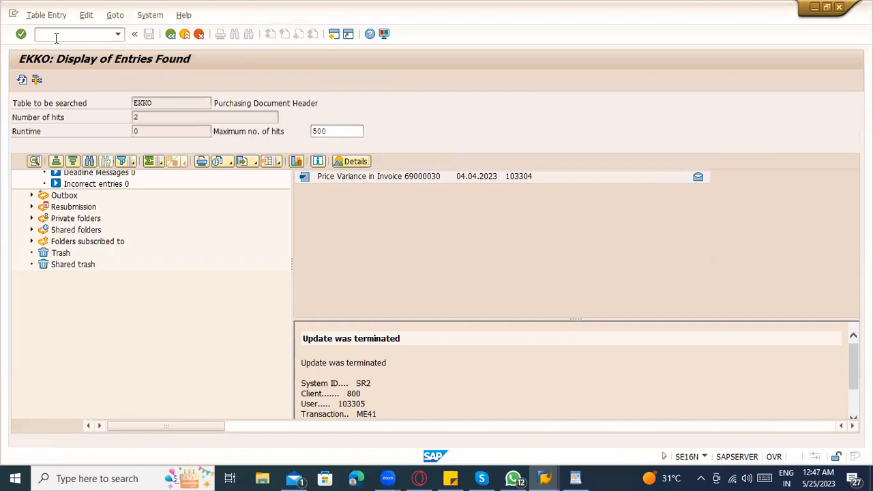
click(170, 35)
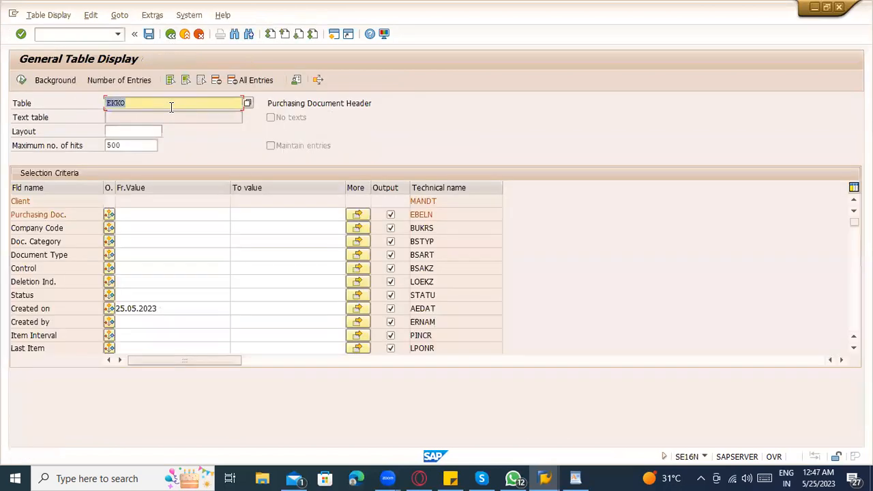
- Load the vendor master table LFA1 in General Table Display, and replace it with the company code table LFB1
text(1fa1)
key(Return)
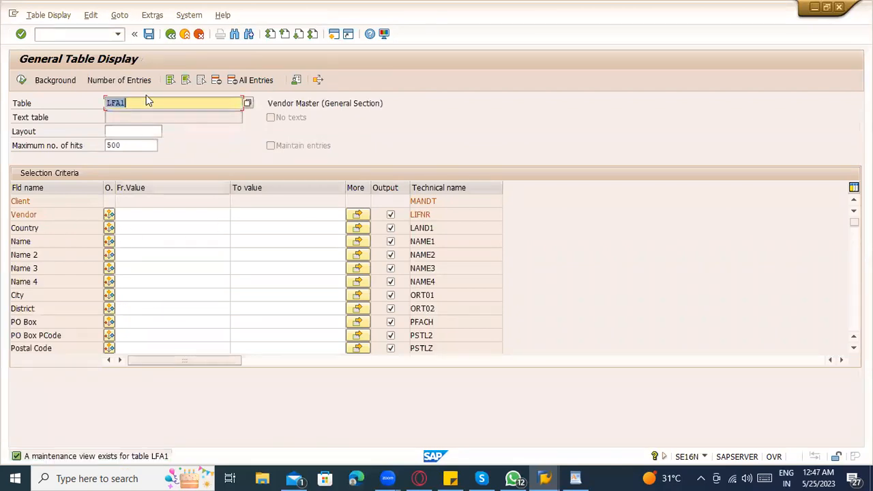
click(125, 103)
key(BackSpace)
key(BackSpace)
text(B1)
key(Return)
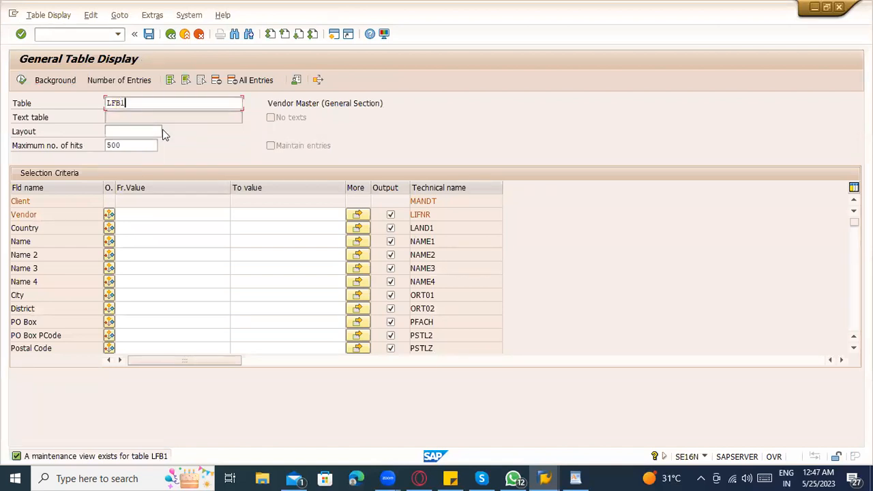
- Display the LFB1 vendor entries for company code ZCON and return to the selection screen
click(144, 230)
text(ZCON)
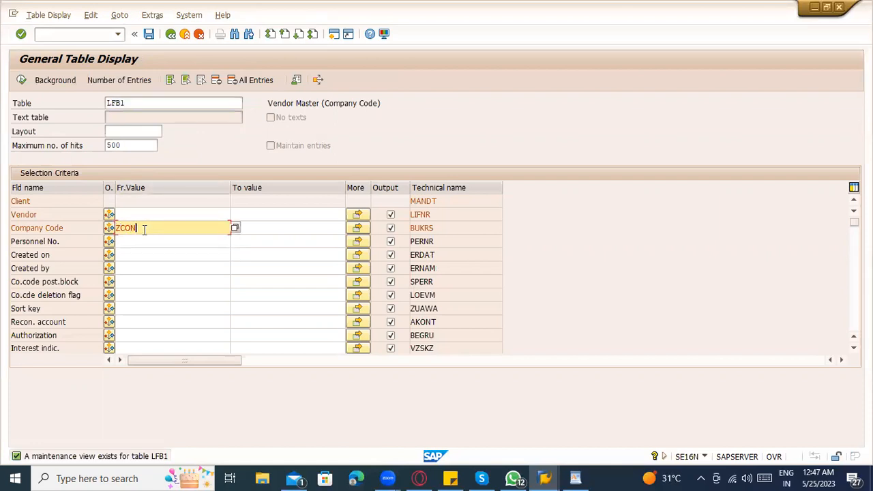
click(144, 240)
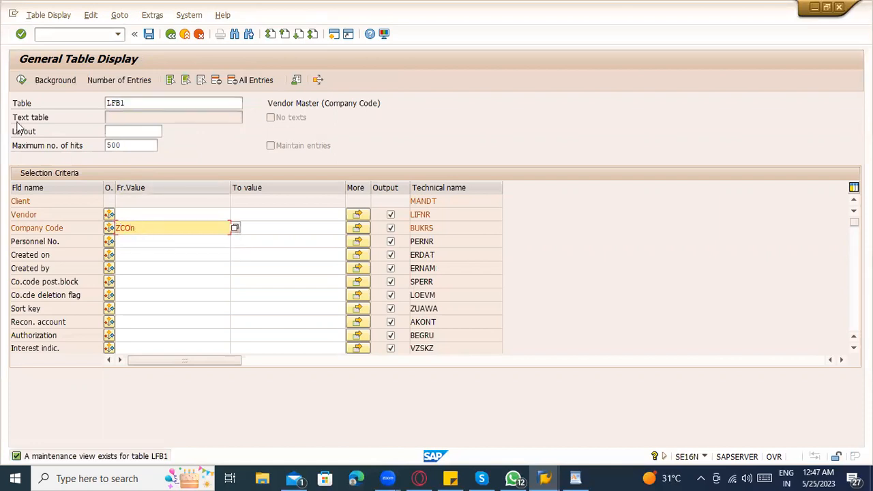
click(21, 80)
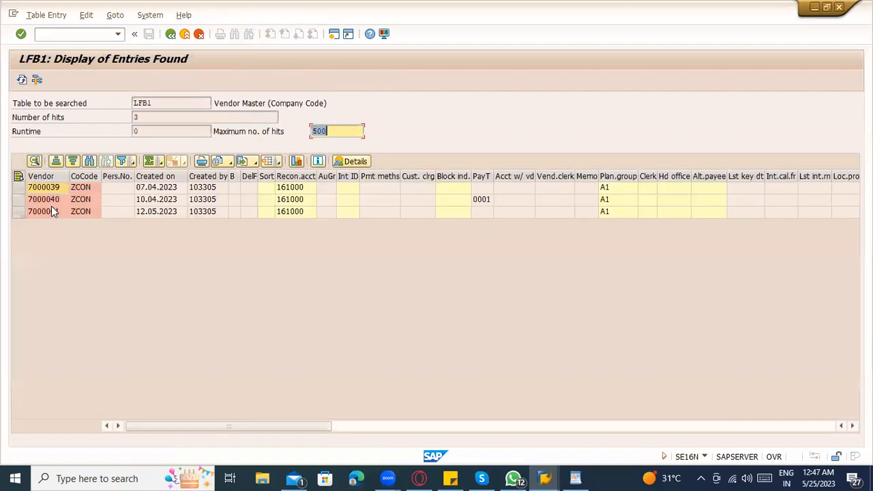
click(169, 36)
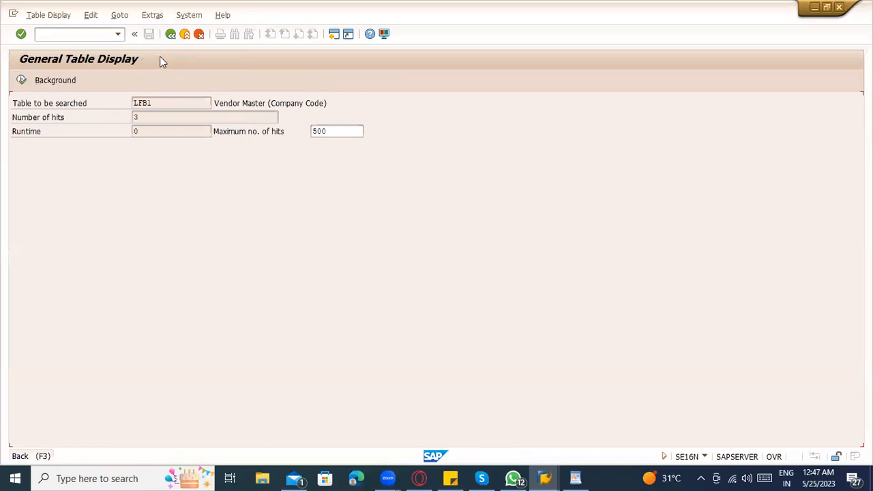
- Start vendor creation in transaction XK01 with company code ZCON, purchasing organization ZCON and account group 0001
click(87, 35)
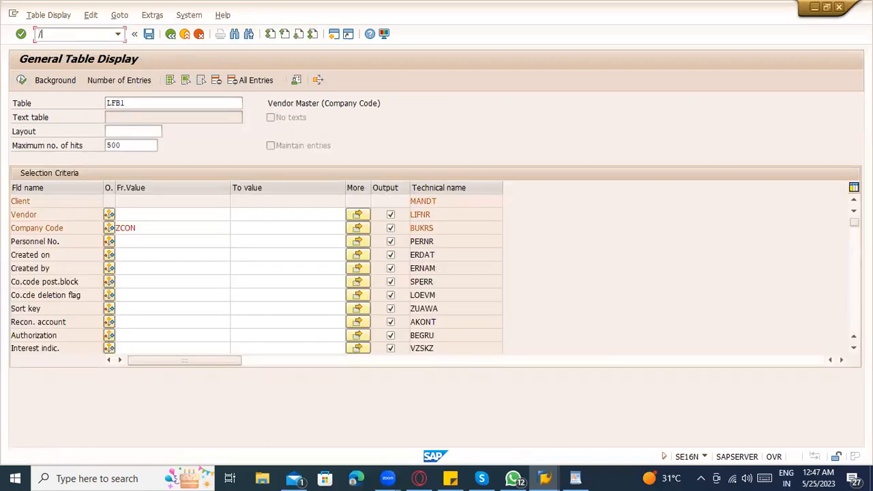
key(Return)
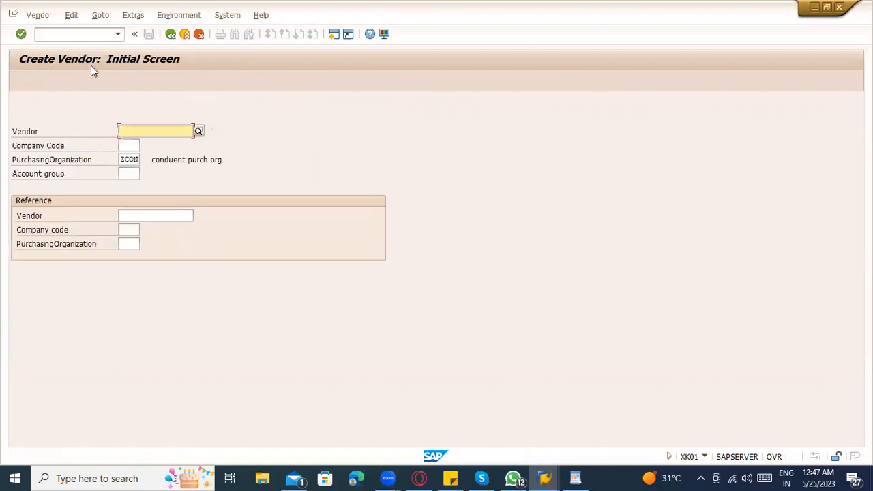
click(149, 134)
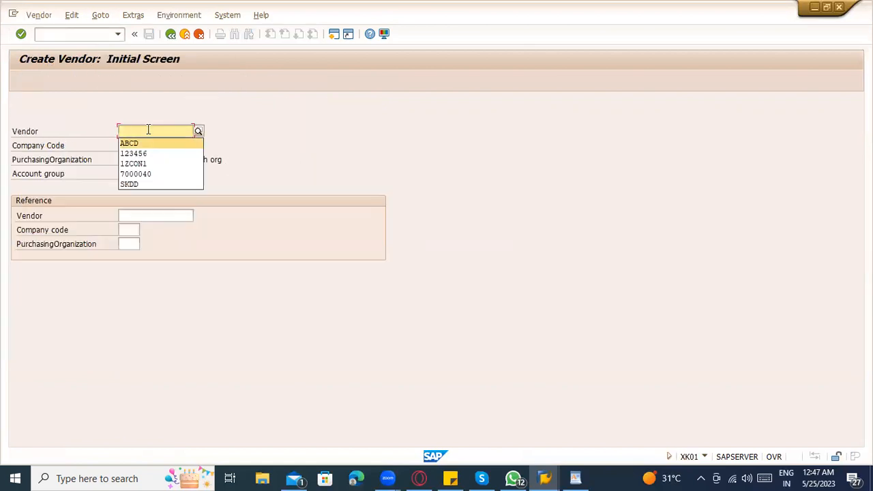
click(132, 145)
text(ZCON)
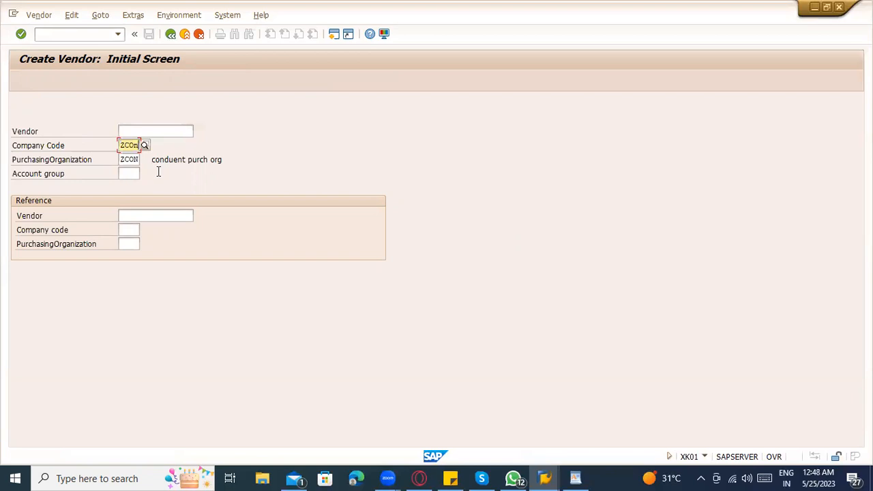
key(Return)
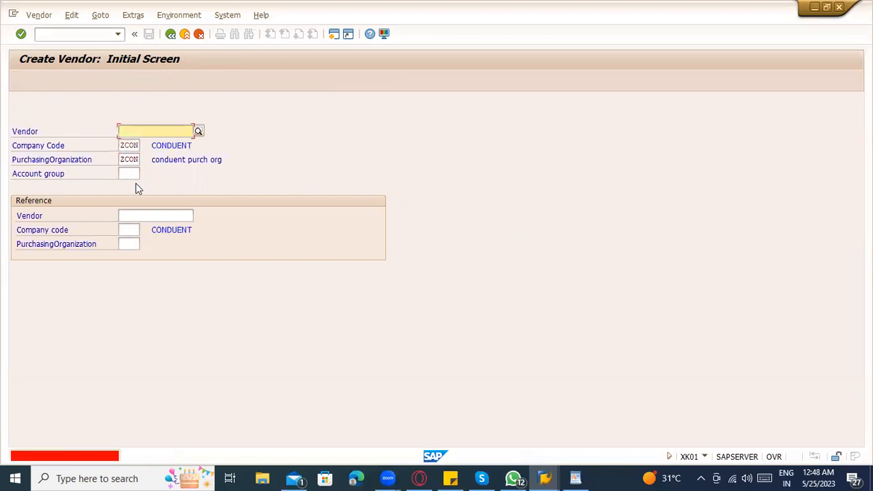
click(133, 176)
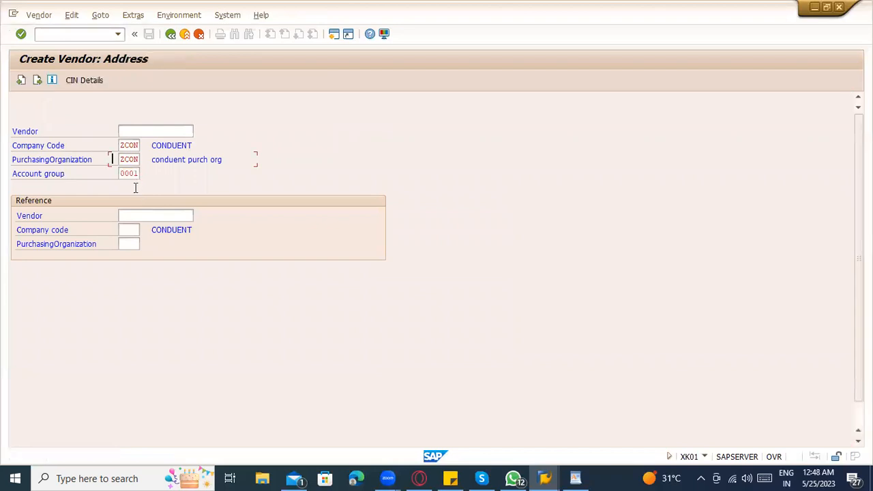
- Name the new vendor ZCON1_Test, set its country to US and accept the address data
click(133, 175)
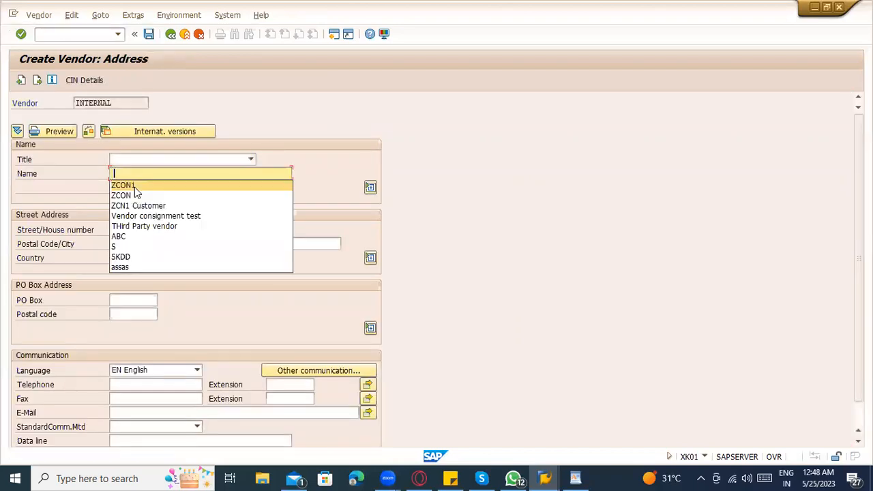
click(135, 188)
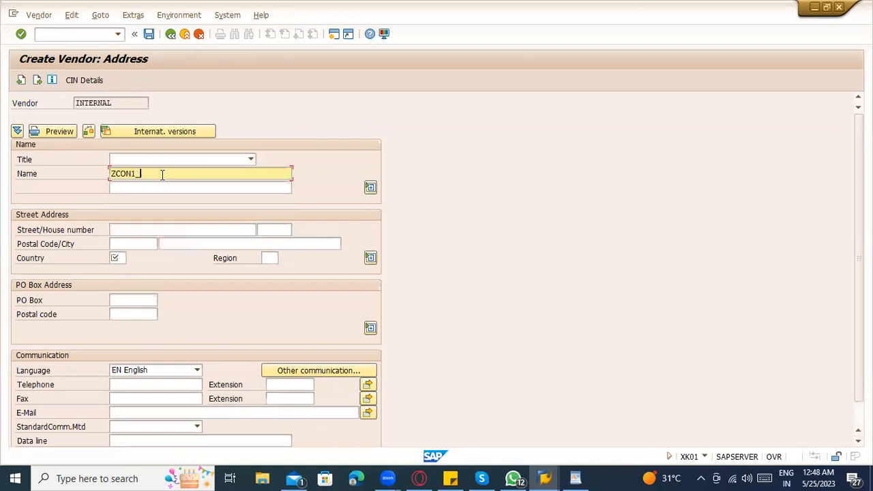
text(_Test)
click(121, 258)
text(IN)
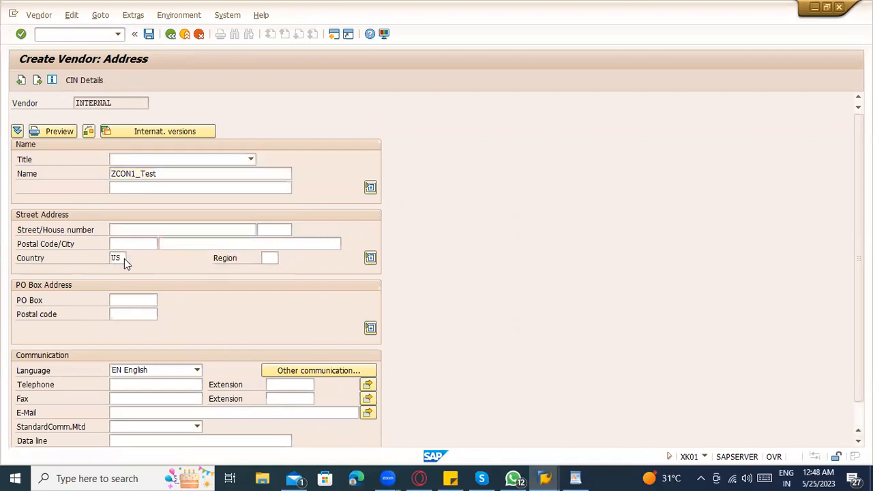
key(Return)
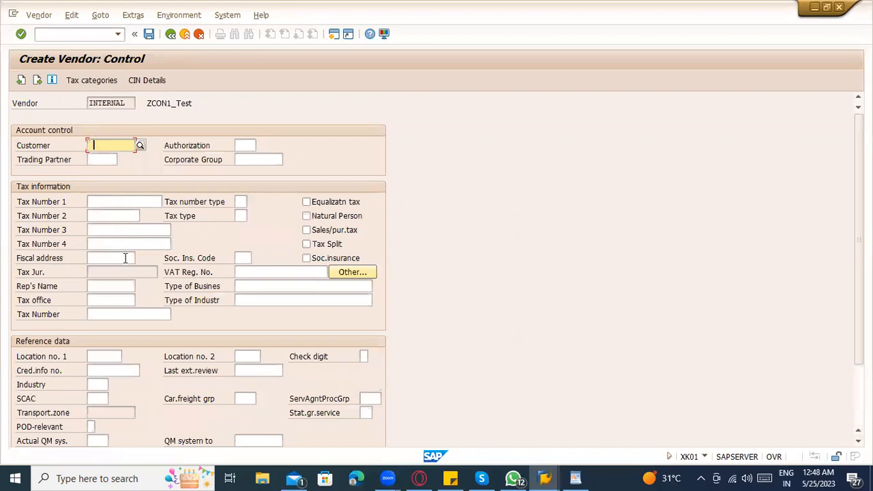
- Skip to the vendor's accounting information and set reconciliation account 161000 and a cash management group
key(Return)
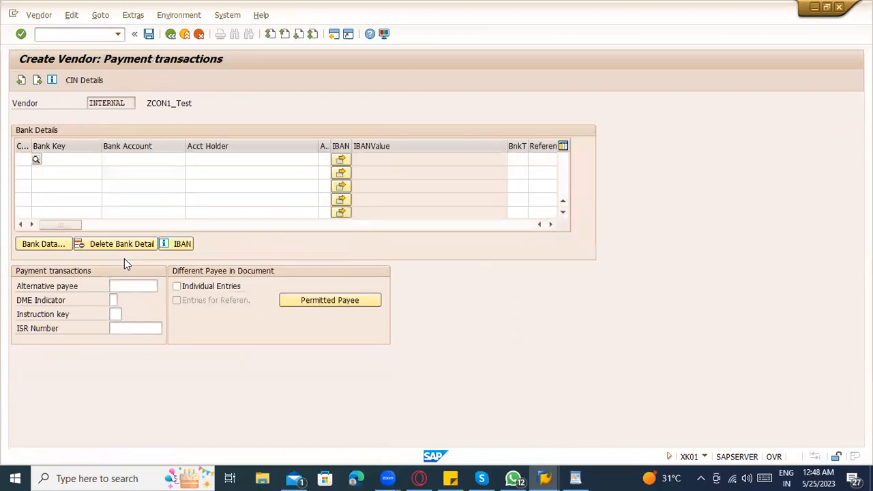
key(Return)
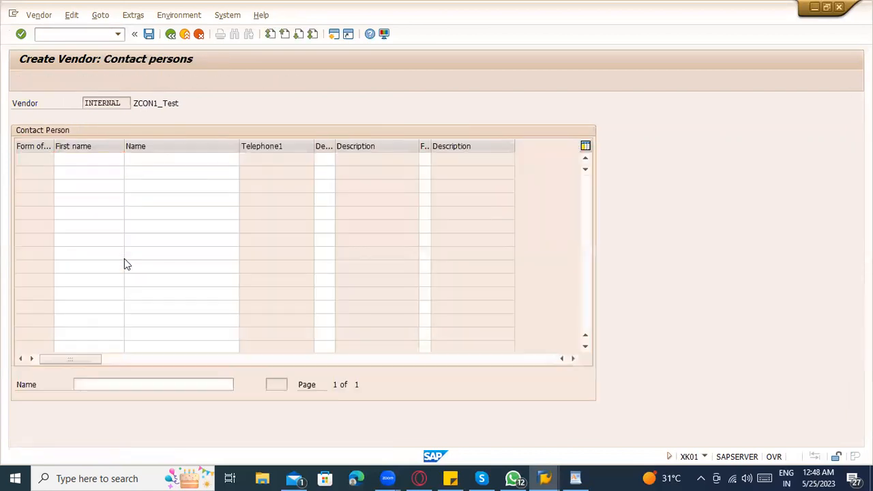
key(Return)
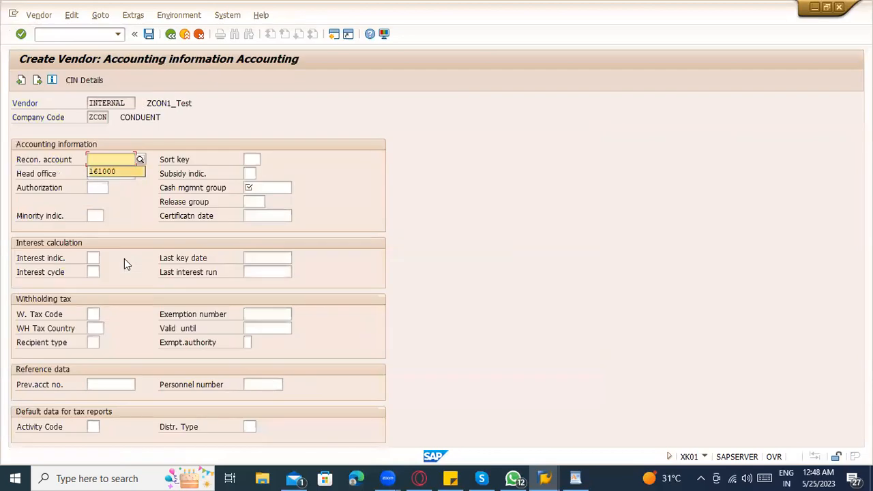
key(Return)
key(Tab)
key(Tab)
key(Tab)
key(Tab)
key(Tab)
key(space)
key(Down)
key(Return)
- Complete the remaining company code and purchasing data, accept the default partner functions and save the vendor
key(Return)
key(Down)
key(Return)
key(Return)
key(Return)
key(Down)
key(Return)
key(Return)
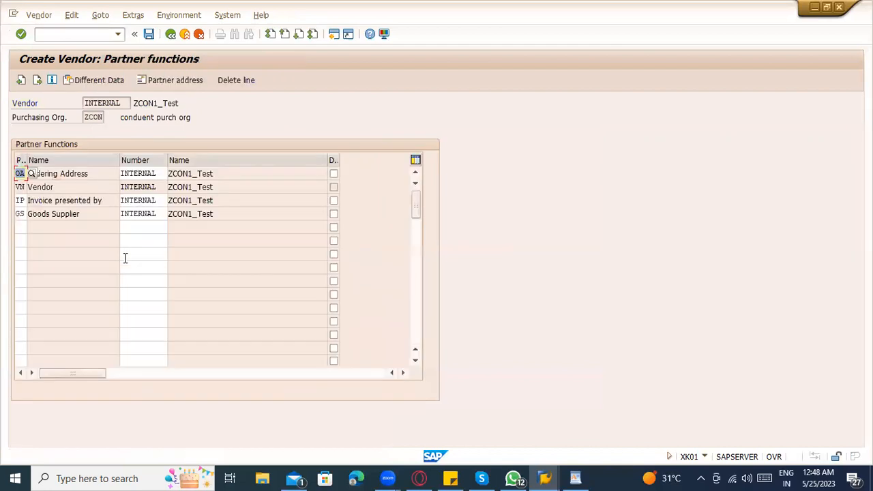
key(Return)
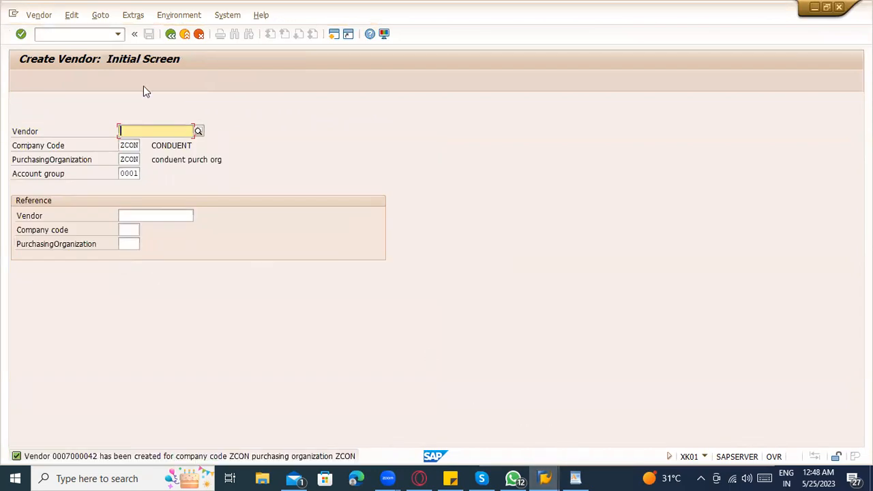
- Switch to the Create RFQ session, assign vendor ZCON1_Test by its vendor number, save the RFQ and leave the vendor address screen
click(544, 477)
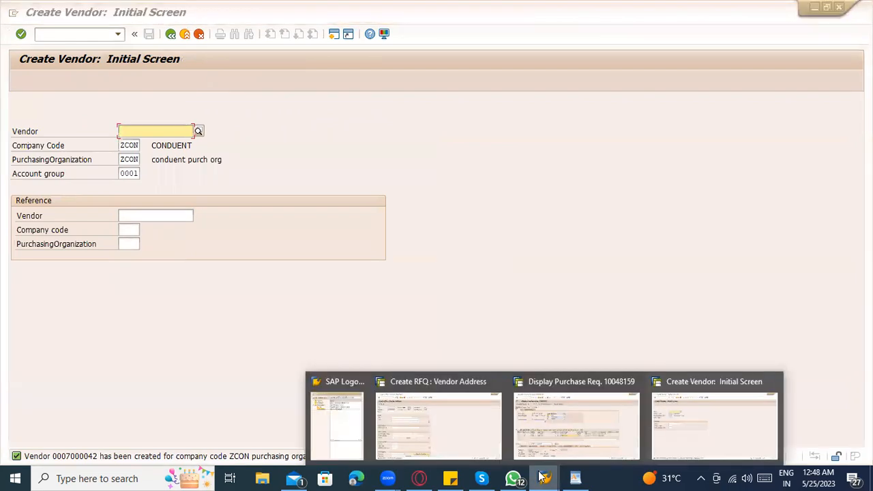
click(452, 432)
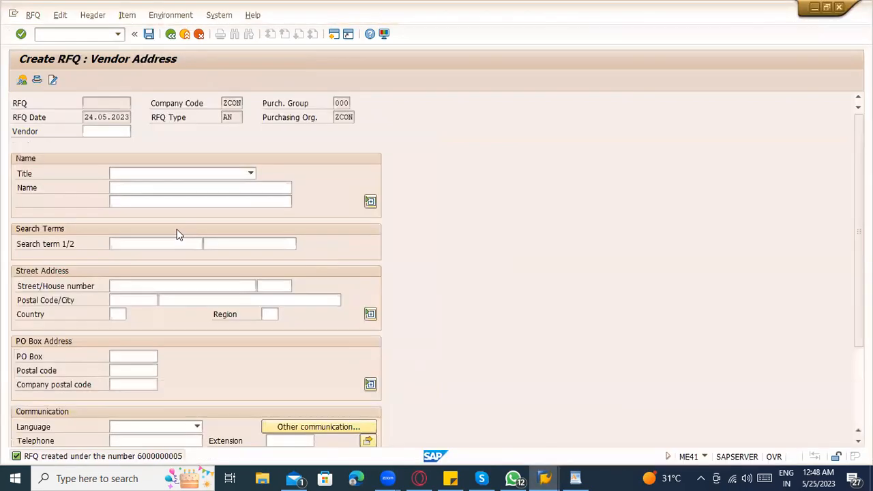
click(118, 132)
click(120, 140)
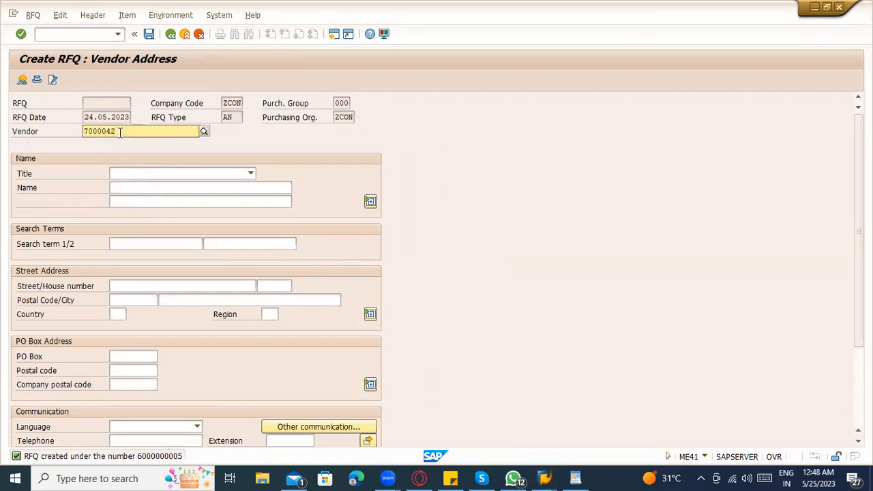
double_click(120, 133)
text(7000042)
key(Return)
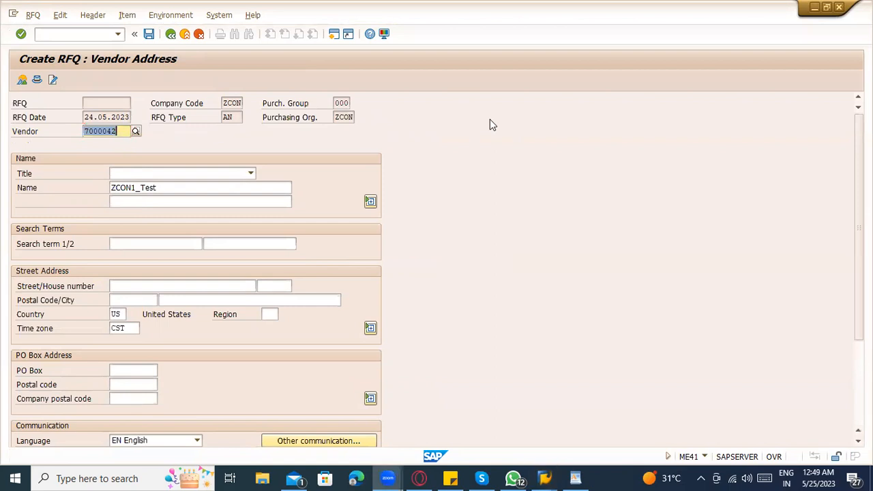
click(149, 34)
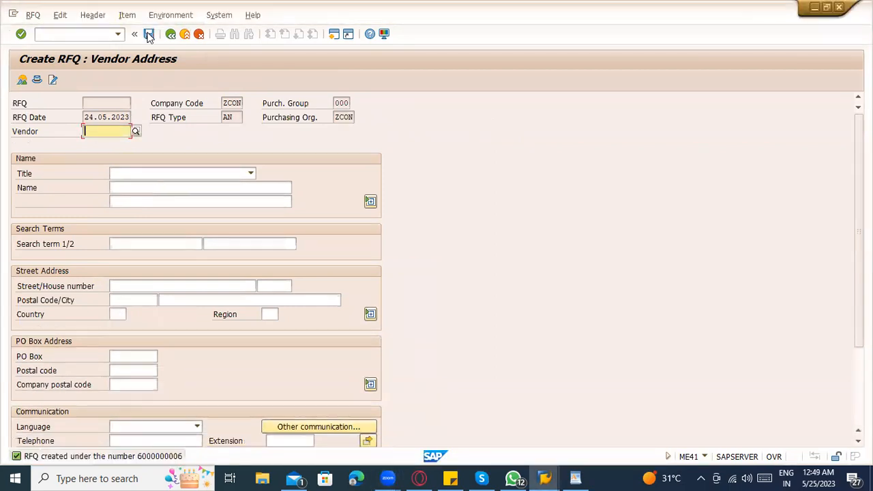
click(169, 35)
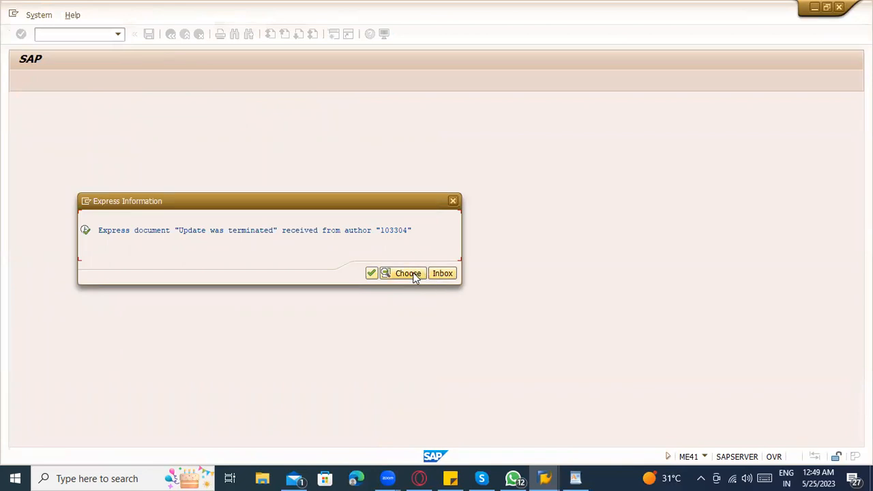
- Open the inbox and read the newest "Update was terminated" message down to its error information
click(441, 276)
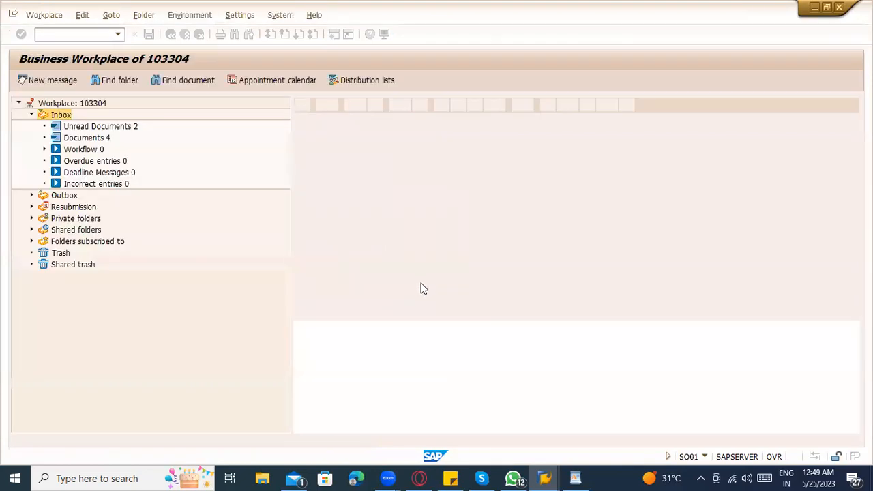
scroll(463, 378, down, 2)
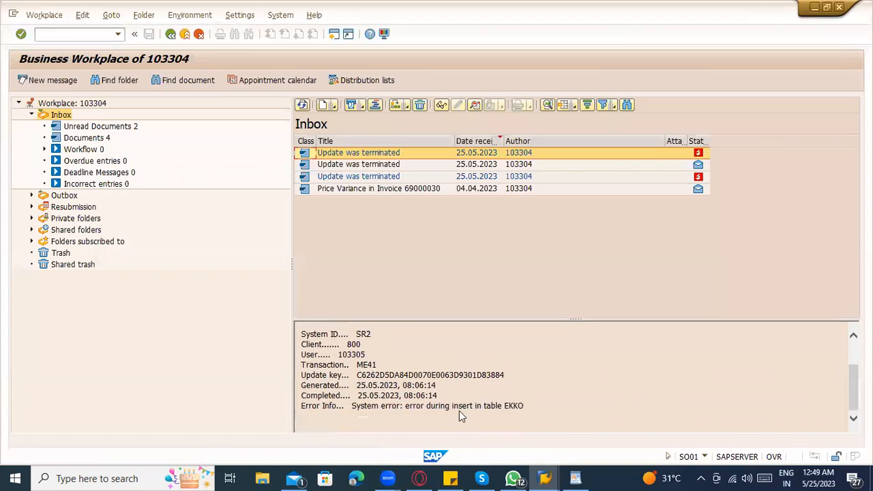
drag(483, 405, 524, 407)
click(525, 416)
scroll(539, 405, up, 2)
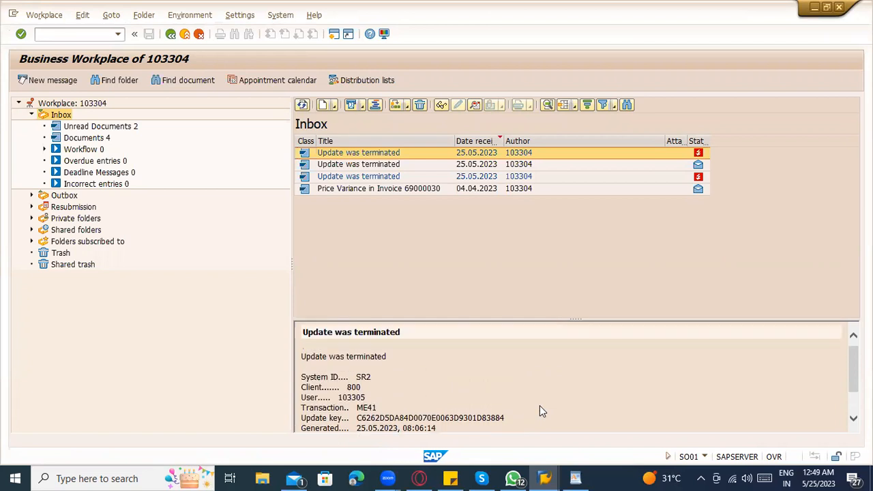
scroll(395, 390, down, 1)
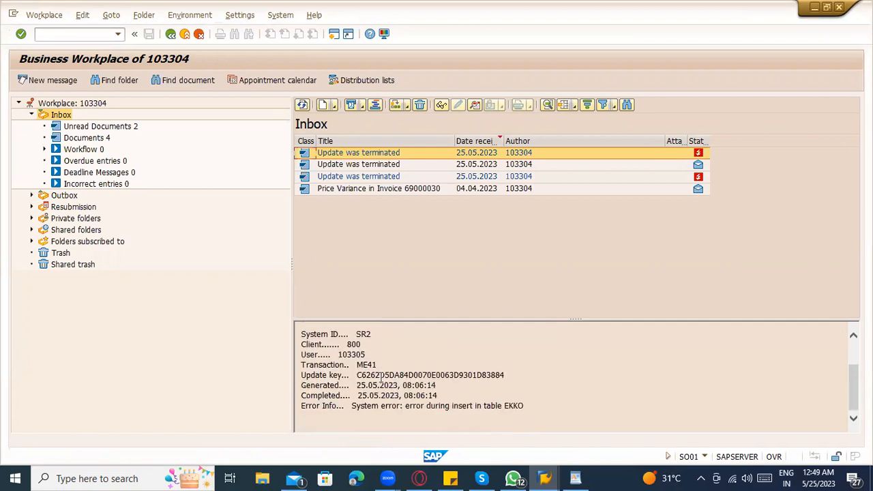
scroll(444, 343, up, 3)
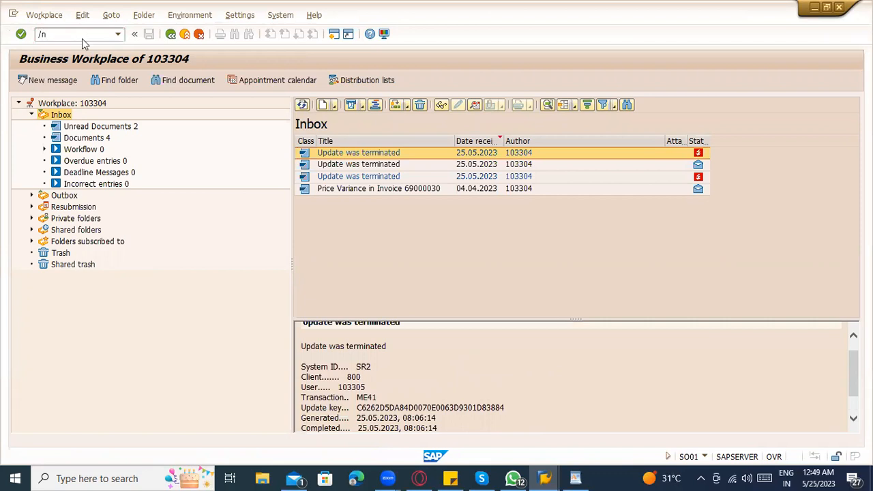
- Leave the inbox and the Create RFQ screen, open transaction SE16N and load table EKKO
key(Return)
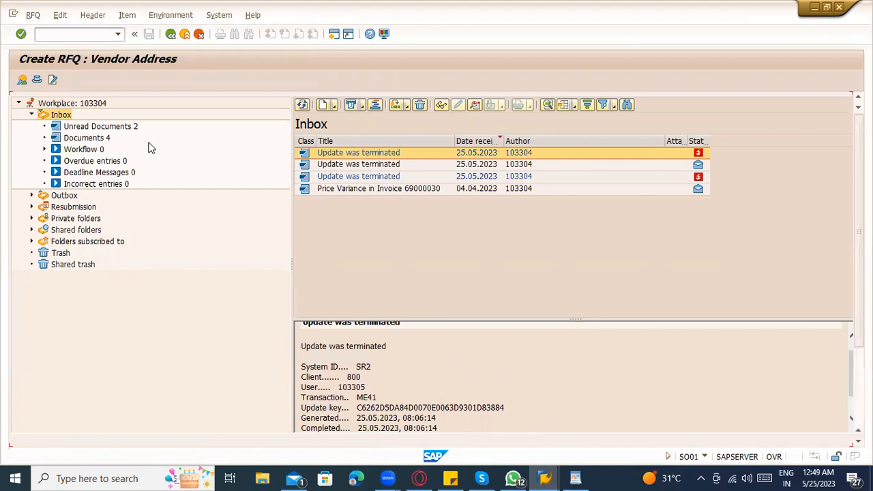
click(184, 36)
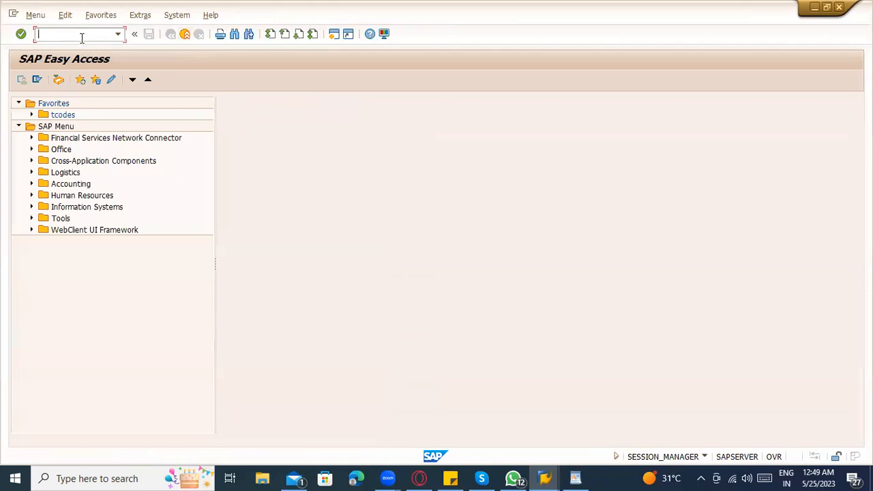
text(se16n)
key(Return)
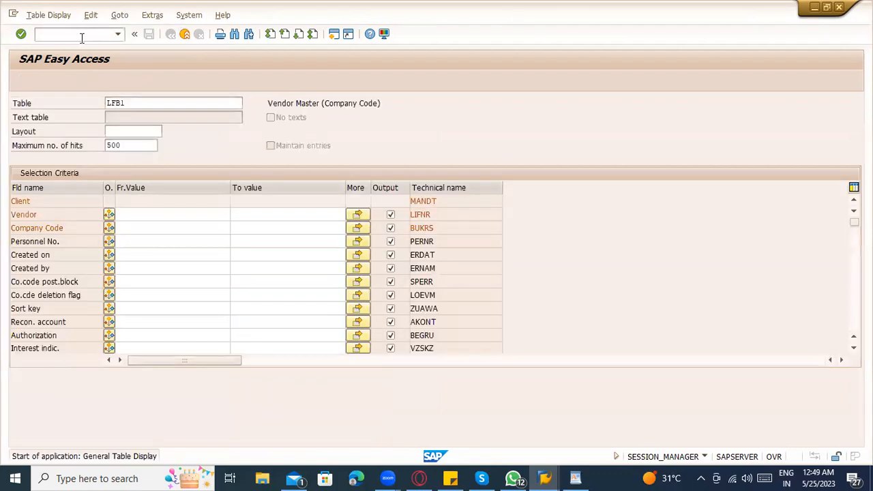
text(ekko)
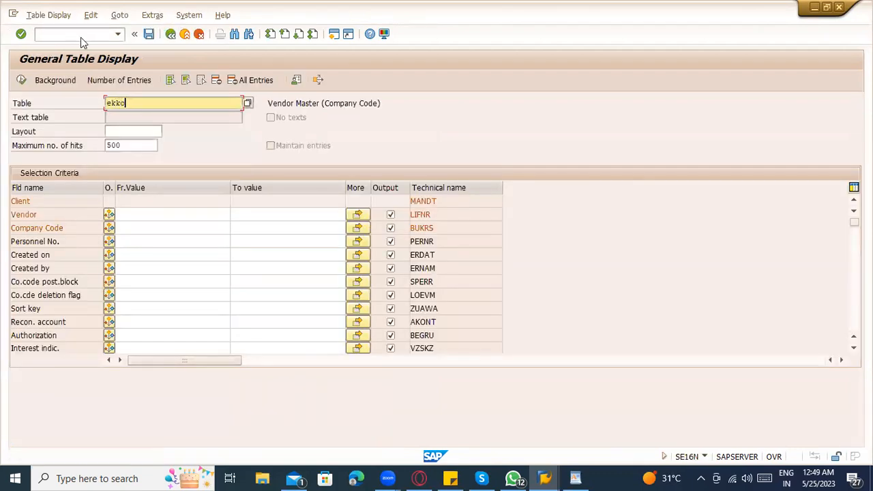
key(Return)
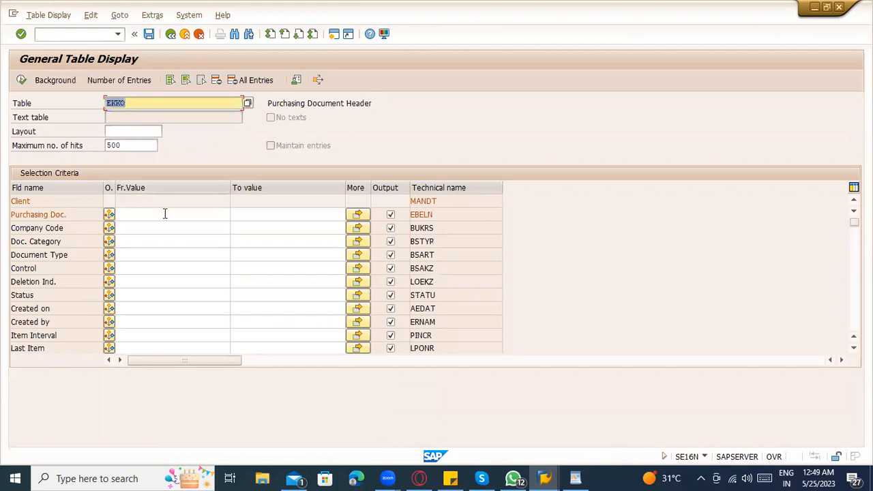
- Switch to the Create Vendor session and open transaction ME43 there to get the latest RFQ number
click(166, 215)
key(alt)
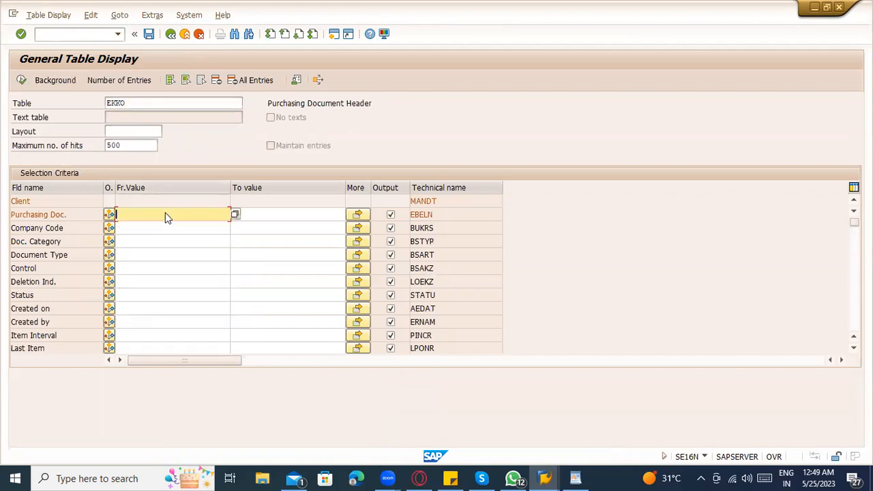
click(166, 213)
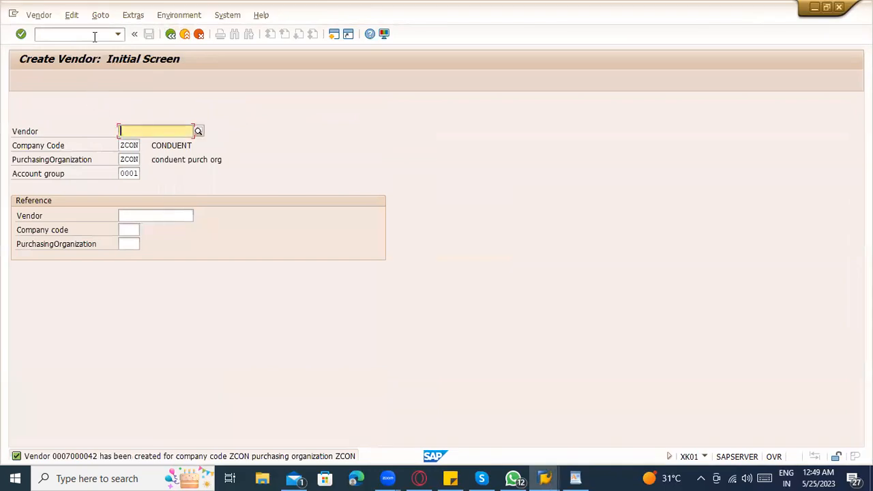
click(91, 35)
text(/nme43)
key(Return)
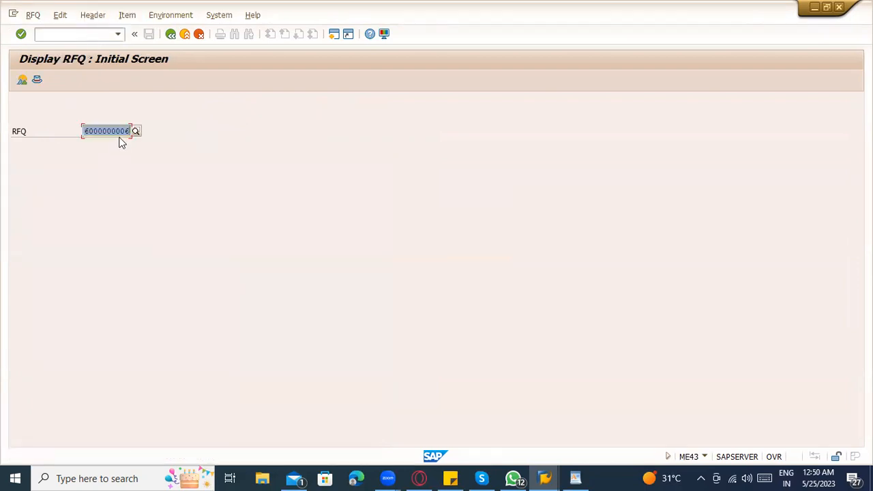
- Copy the RFQ number from ME43 into EKKO's purchasing document criterion, execute the selection and check the entry's creation date
click(119, 134)
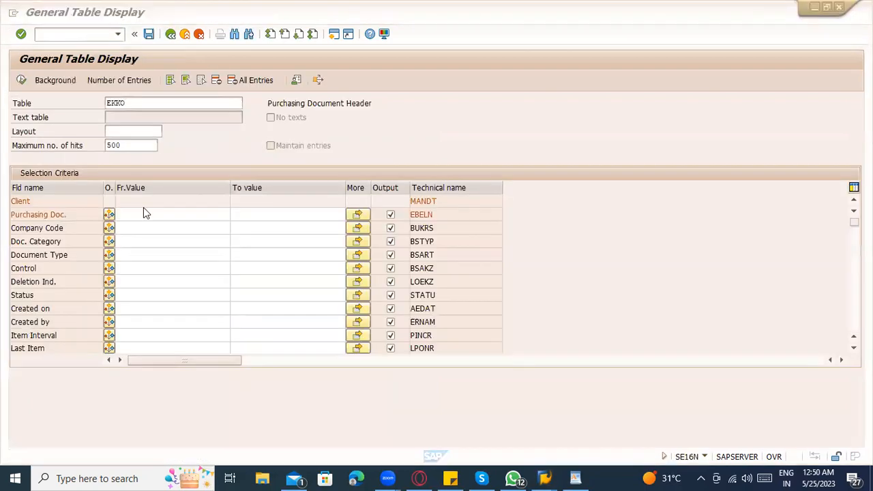
click(143, 214)
key(ctrl+v)
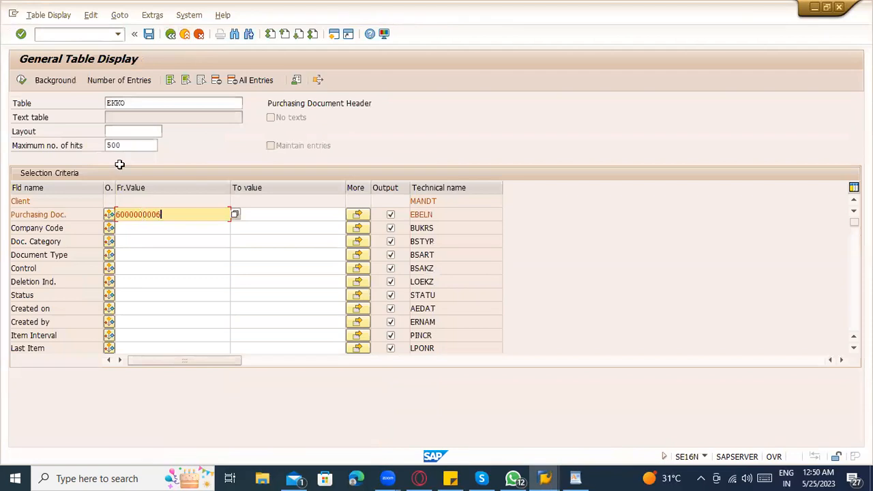
click(21, 83)
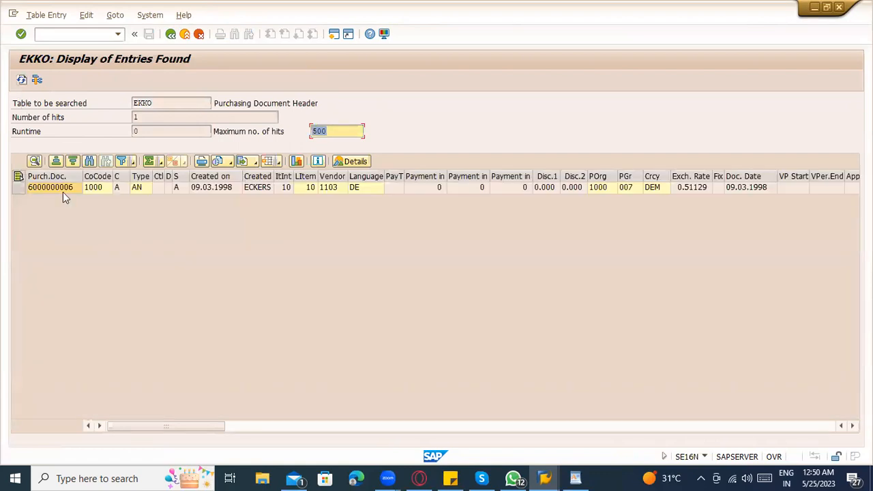
click(202, 187)
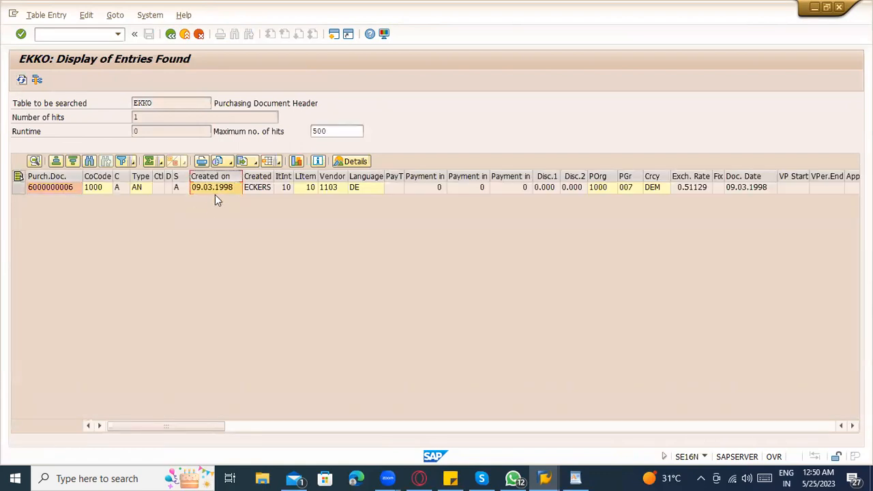
click(170, 34)
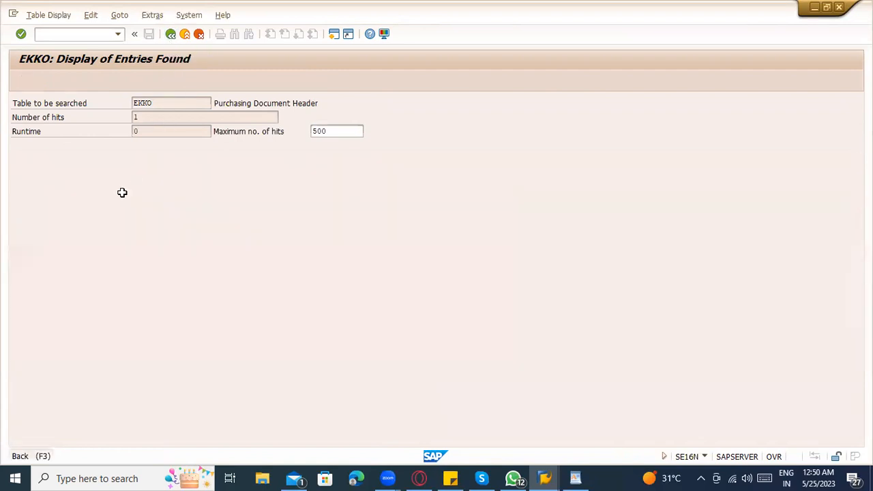
click(163, 215)
key(BackSpace)
text(1)
drag(169, 214, 93, 218)
text(6000000001)
key(Tab)
key(ctrl+v)
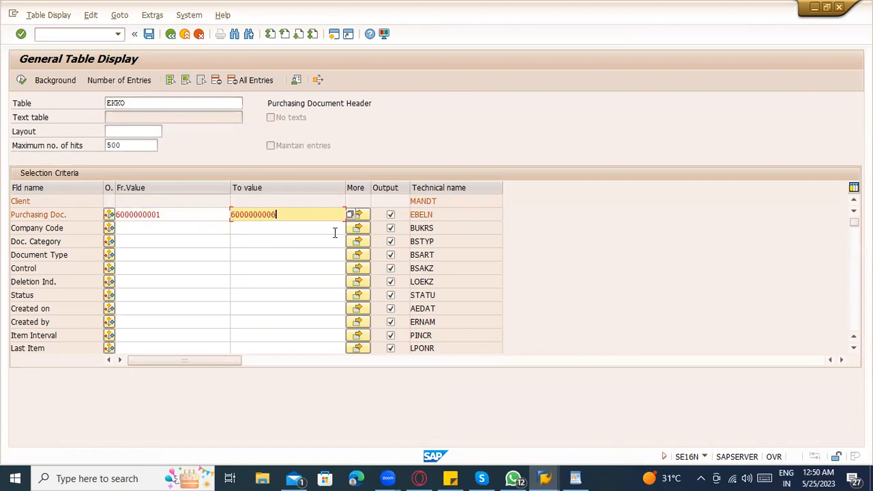
click(22, 80)
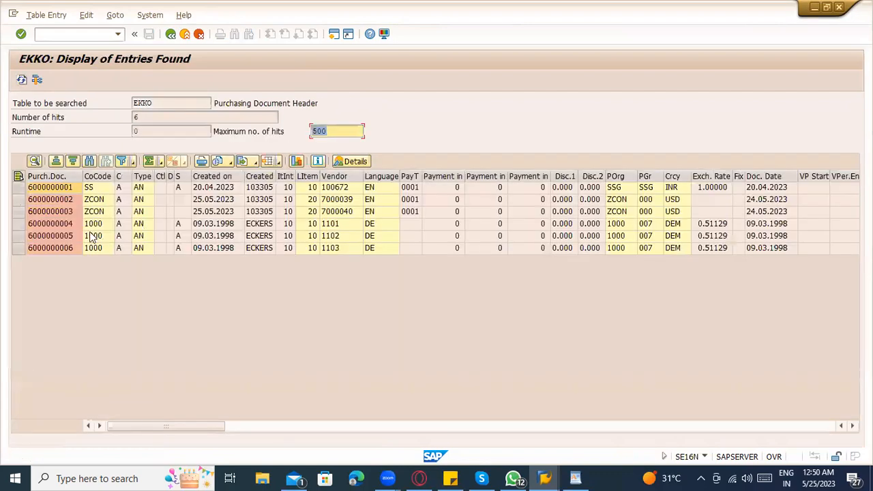
- Compare the two ZCON entries with the three company code 1000 entries and their creation dates, then return to the selection criteria
drag(22, 196, 22, 212)
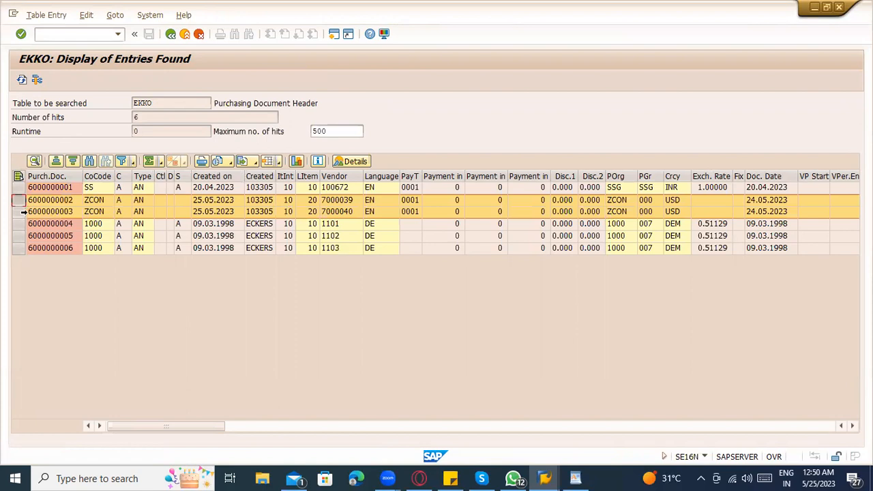
click(119, 236)
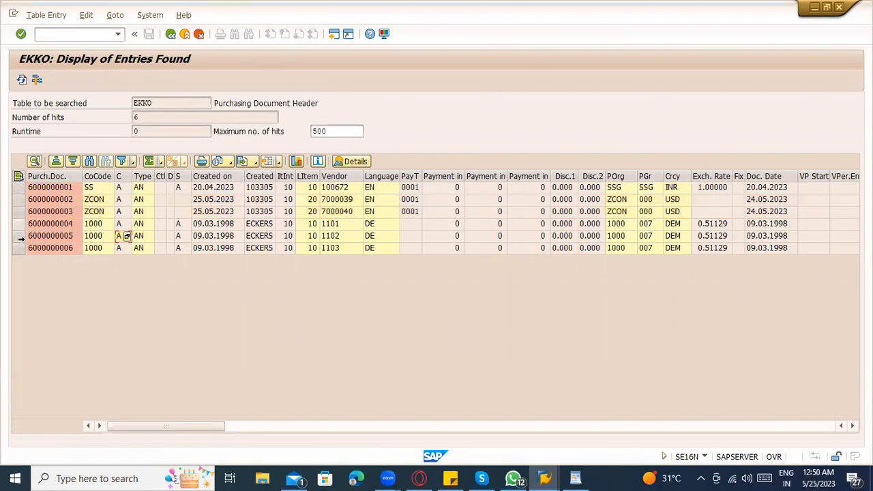
drag(21, 238, 23, 250)
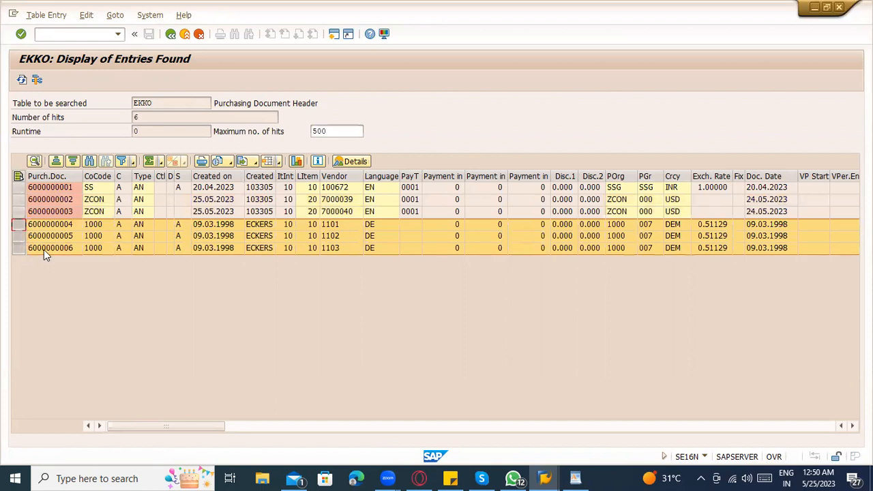
double_click(96, 225)
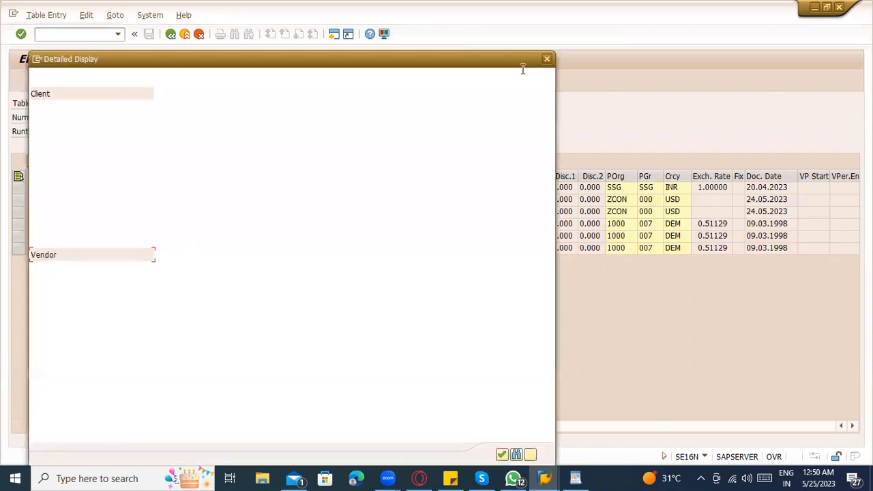
key(Escape)
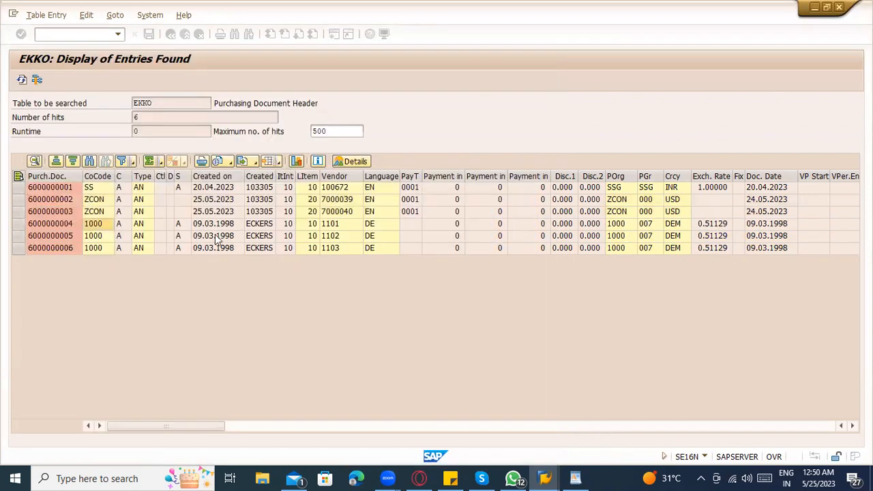
drag(201, 226, 204, 251)
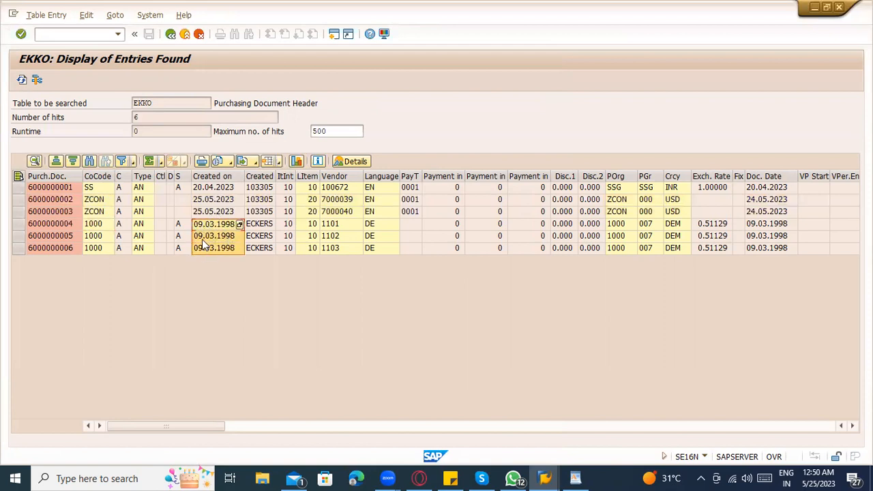
click(171, 34)
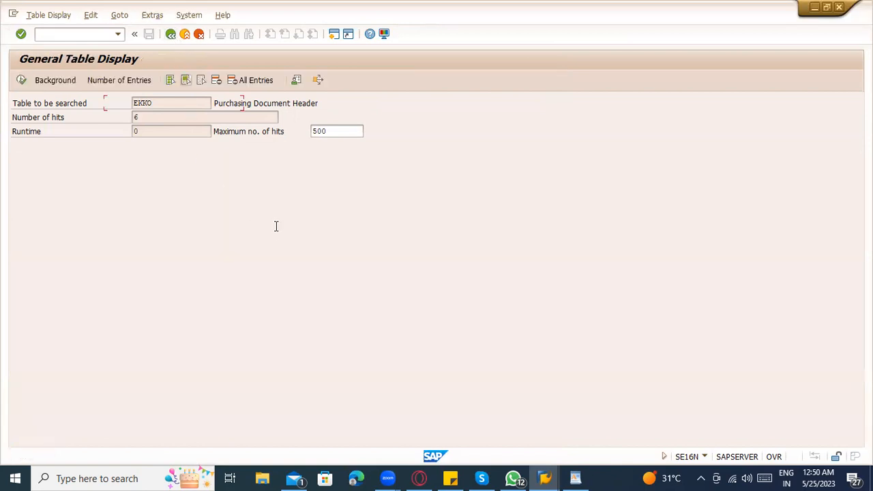
key(BackSpace)
key(BackSpace)
key(BackSpace)
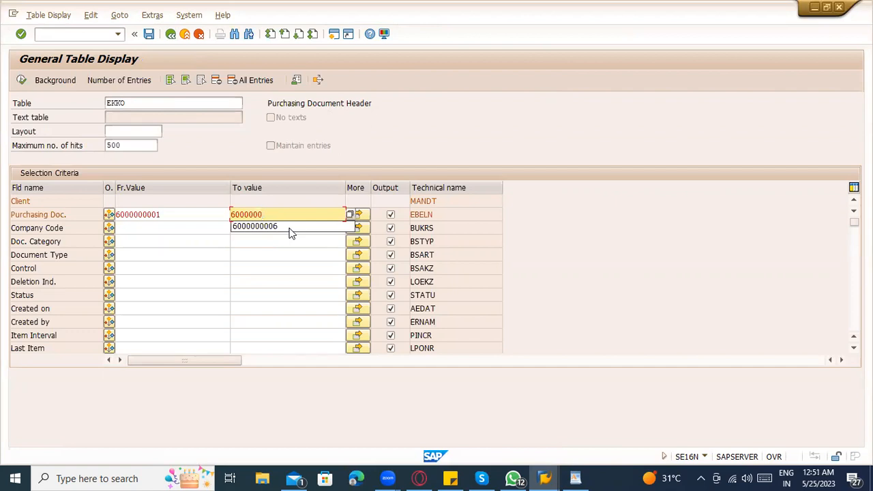
key(BackSpace)
text(200)
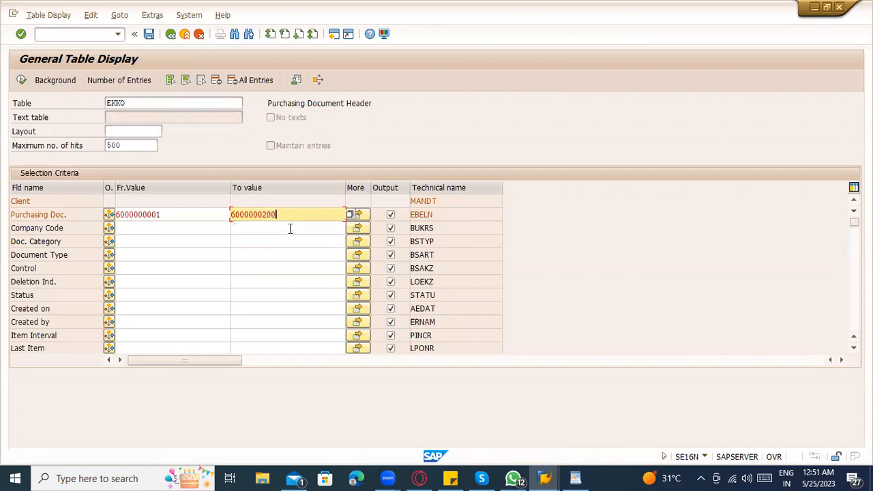
click(23, 83)
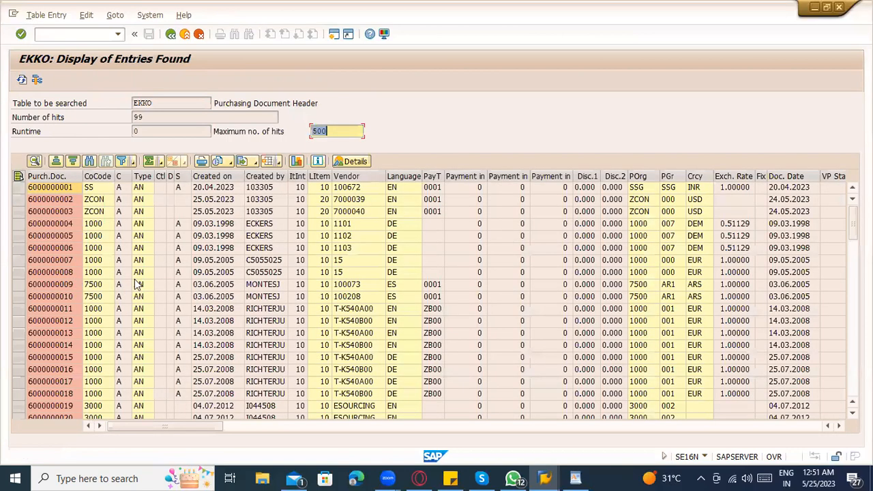
- Review the purchasing document numbers in the EKKO list through to the last entry
scroll(134, 290, down, 1)
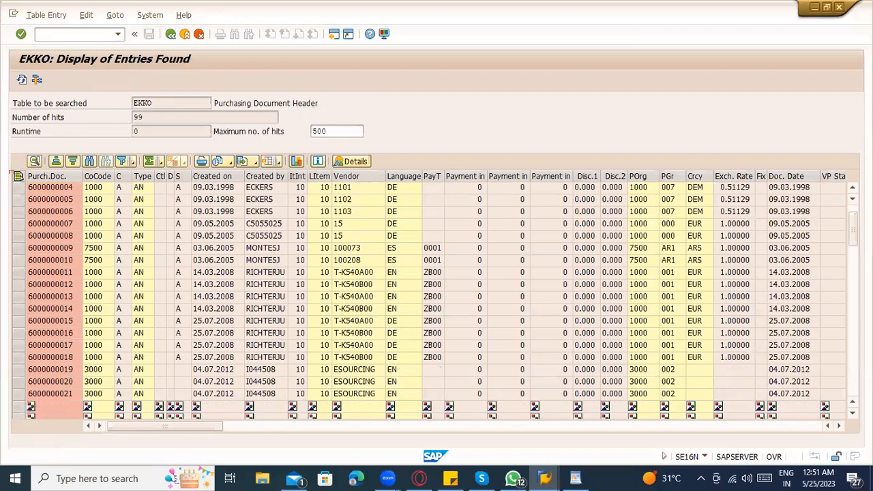
scroll(433, 293, down, 5)
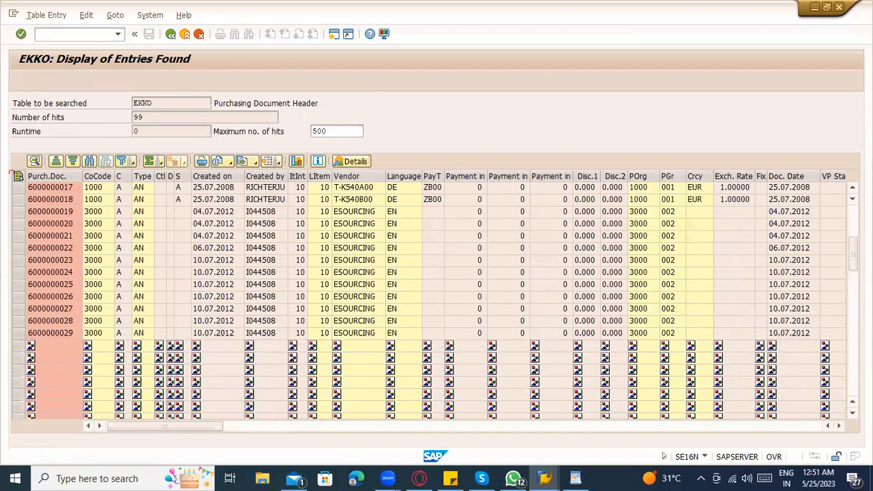
scroll(433, 293, down, 5)
scroll(433, 293, down, 2)
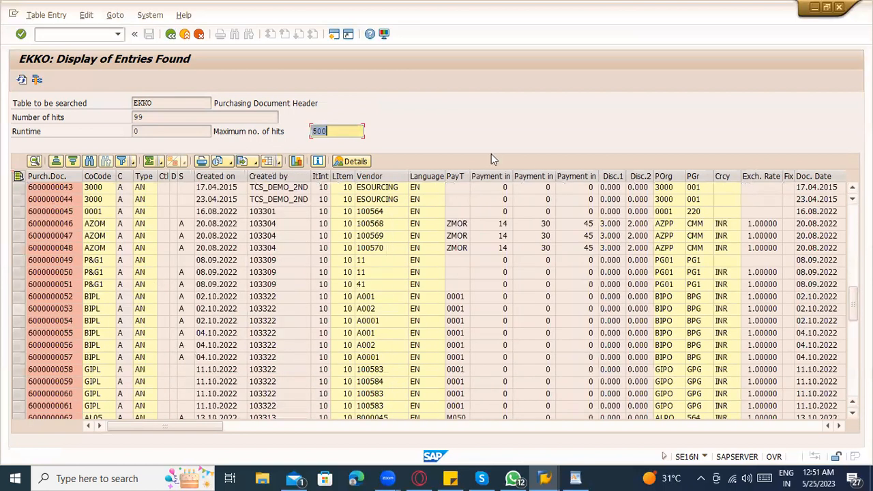
drag(852, 303, 852, 377)
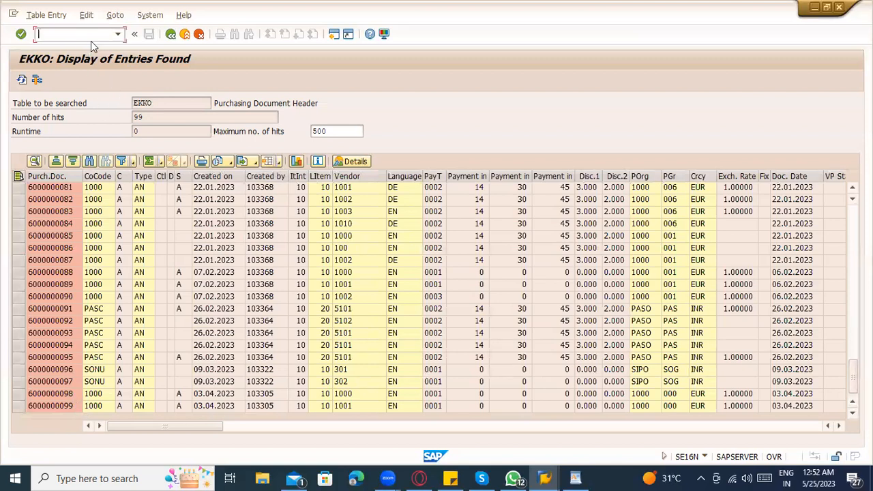
- Go to transaction SPRO and display the SAP Reference IMG
text(/nspro)
key(Return)
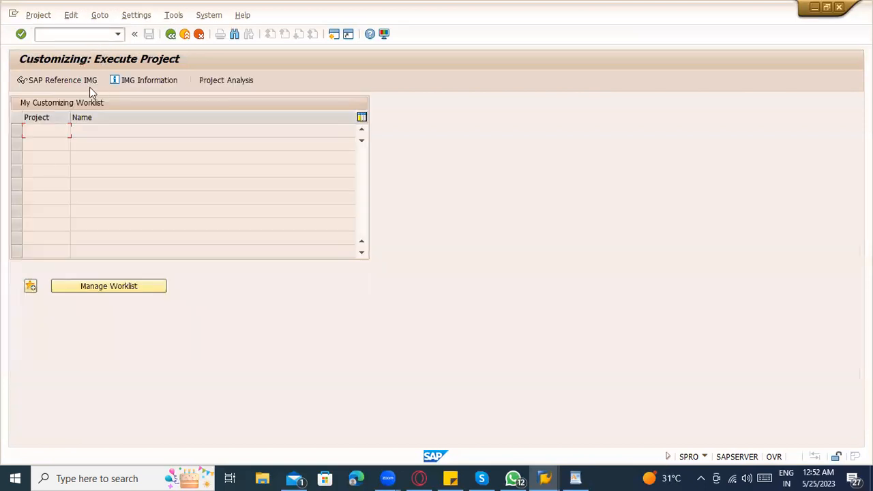
click(86, 84)
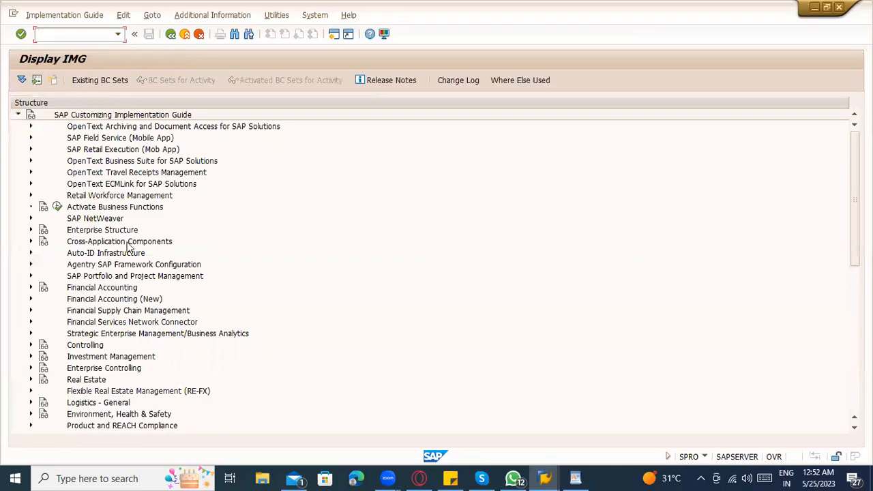
- Expand Materials Management, Purchasing and RFQ/Quotation in the implementation guide structure
scroll(173, 207, down, 4)
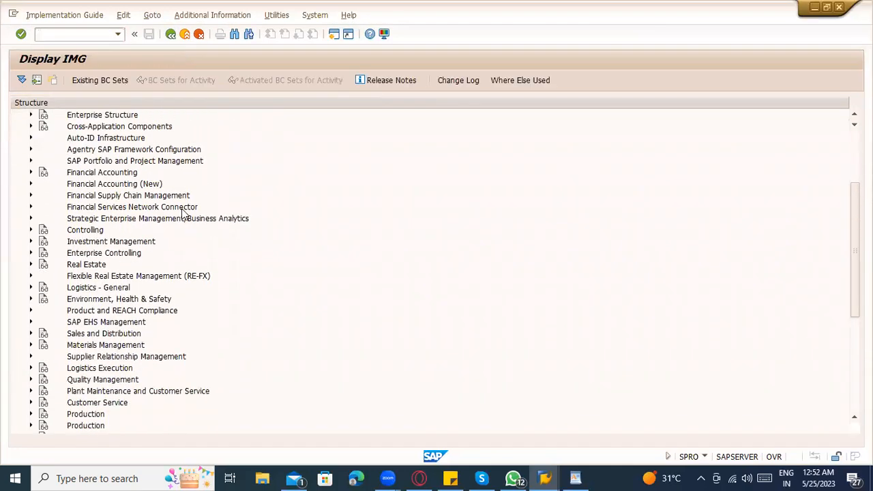
scroll(198, 229, down, 5)
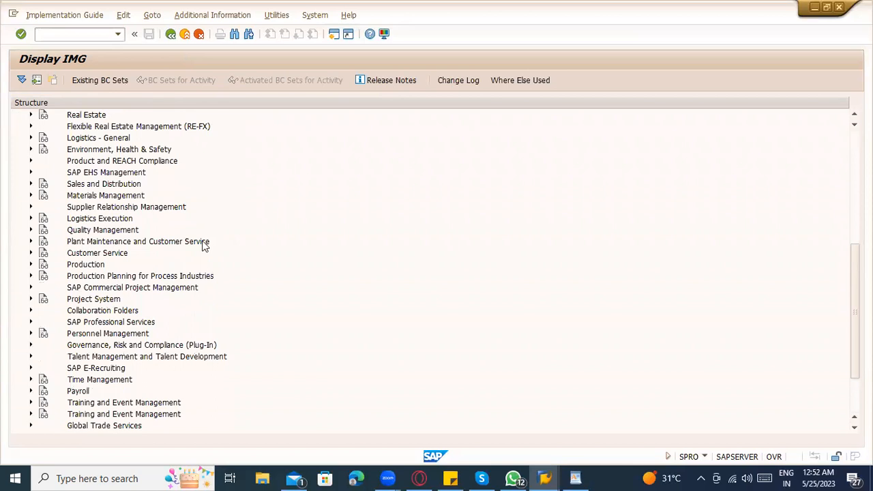
scroll(112, 273, down, 1)
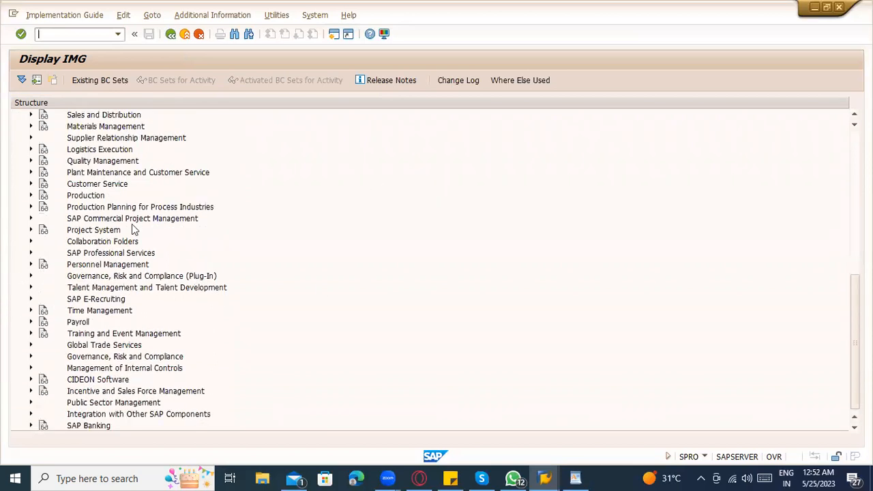
scroll(52, 272, up, 1)
scroll(181, 255, up, 4)
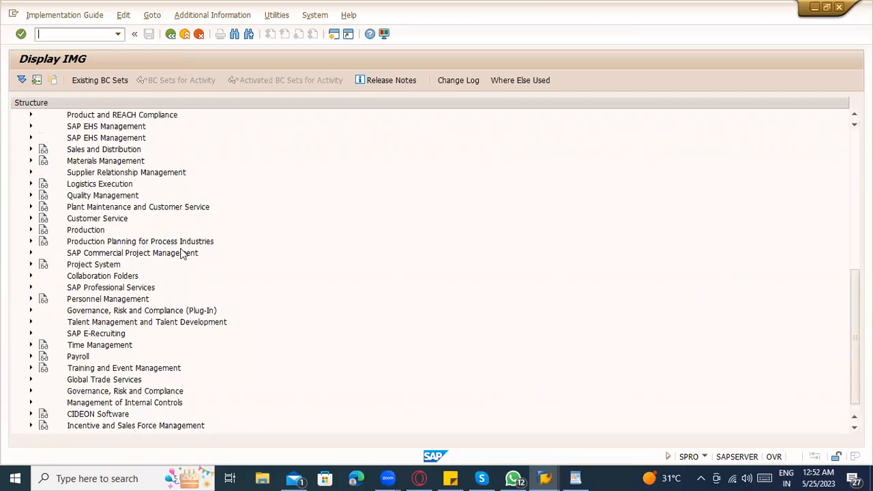
click(30, 184)
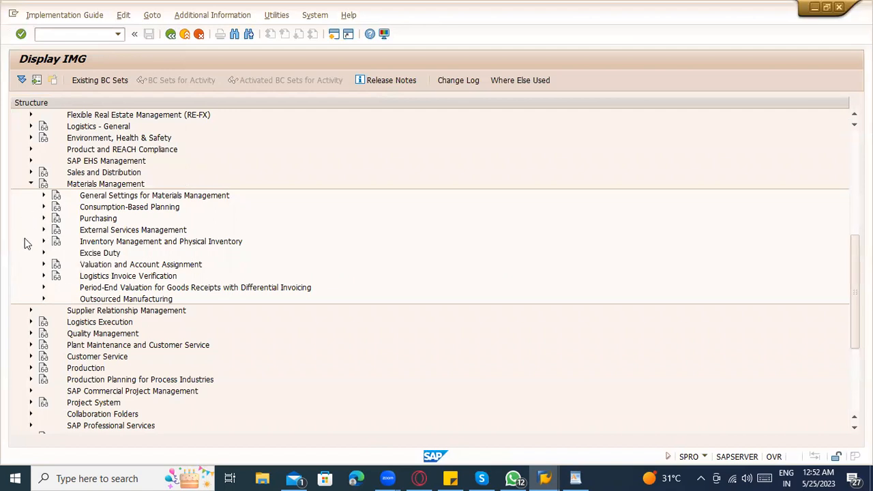
click(43, 218)
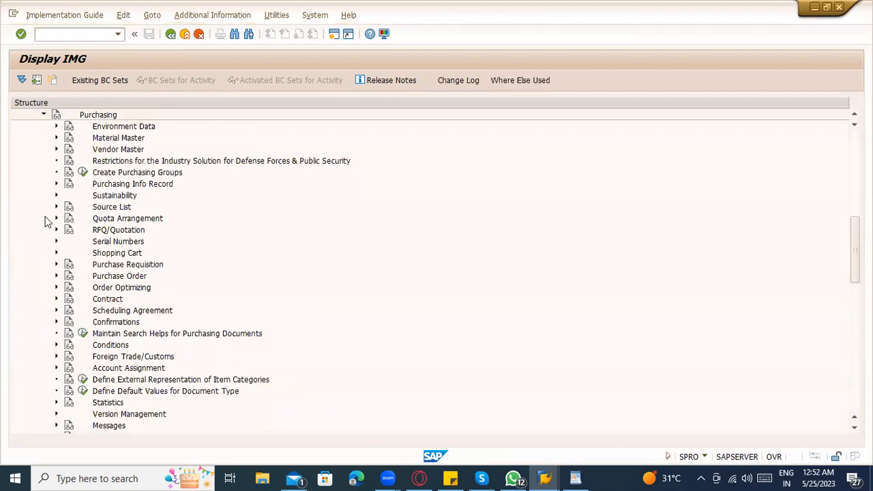
scroll(53, 255, down, 1)
scroll(53, 255, down, 2)
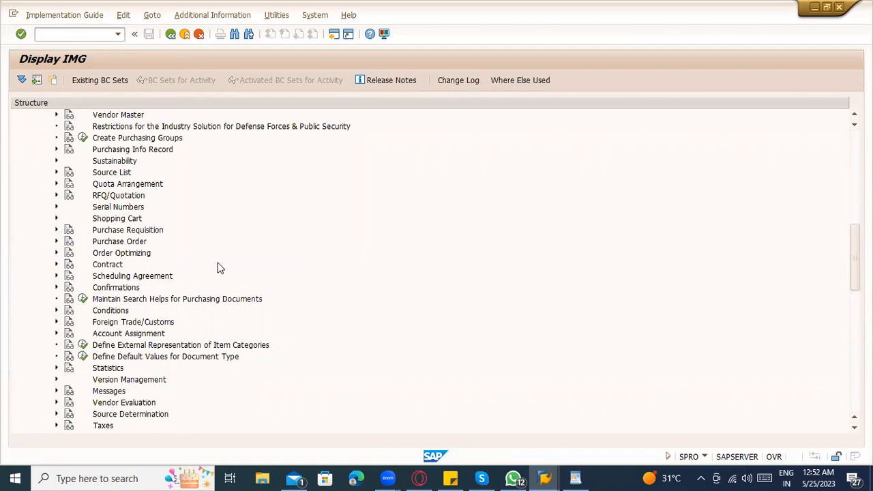
click(57, 196)
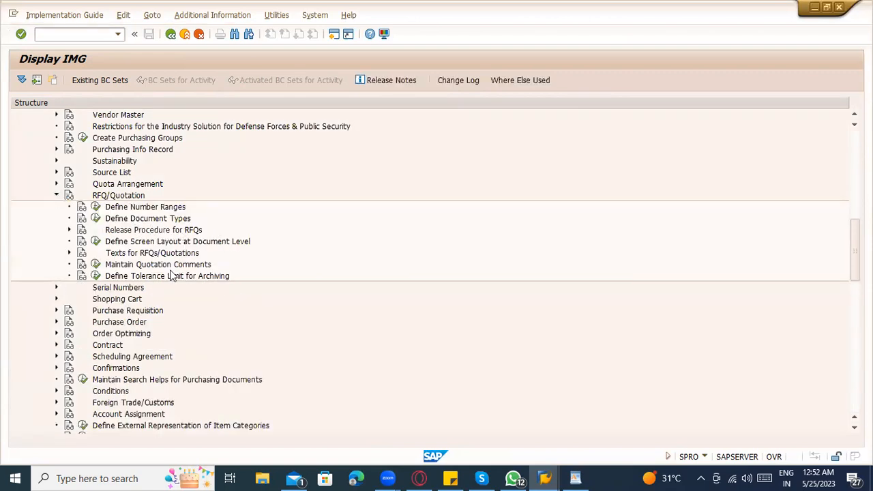
- Execute Define Number Ranges for RFQ/Quotation, display the purchasing document intervals, and reopen them in change mode
scroll(164, 274, up, 1)
click(95, 219)
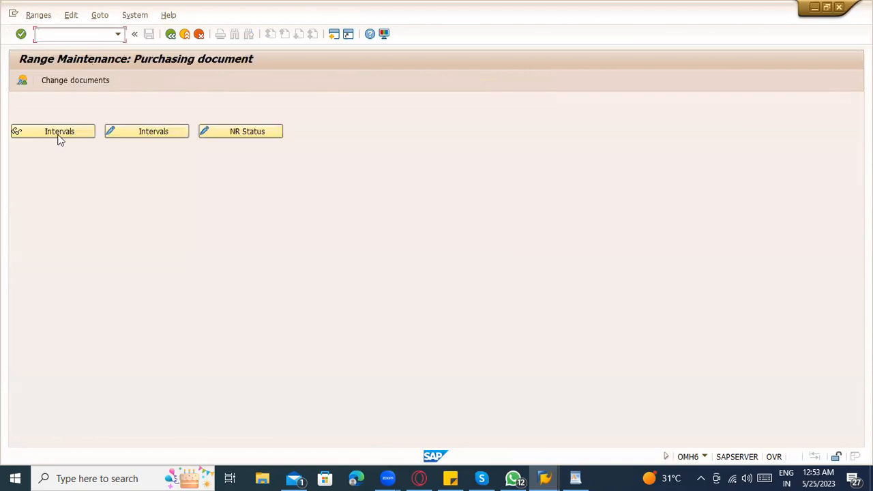
click(59, 133)
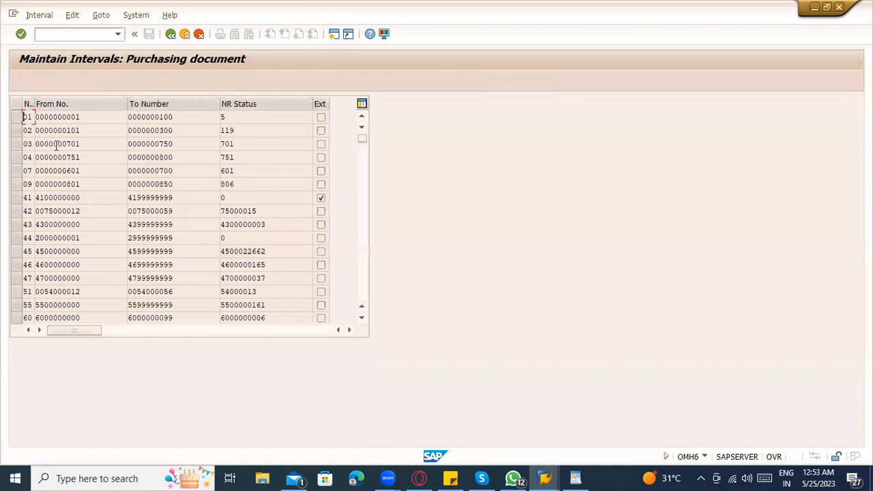
key(F3)
click(145, 132)
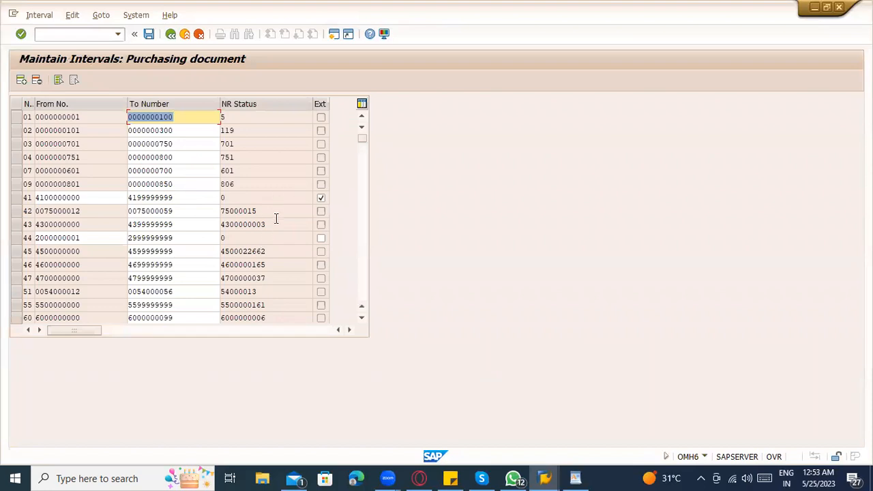
- Check the from number, to number and current number status of purchasing document interval 60
scroll(275, 259, down, 1)
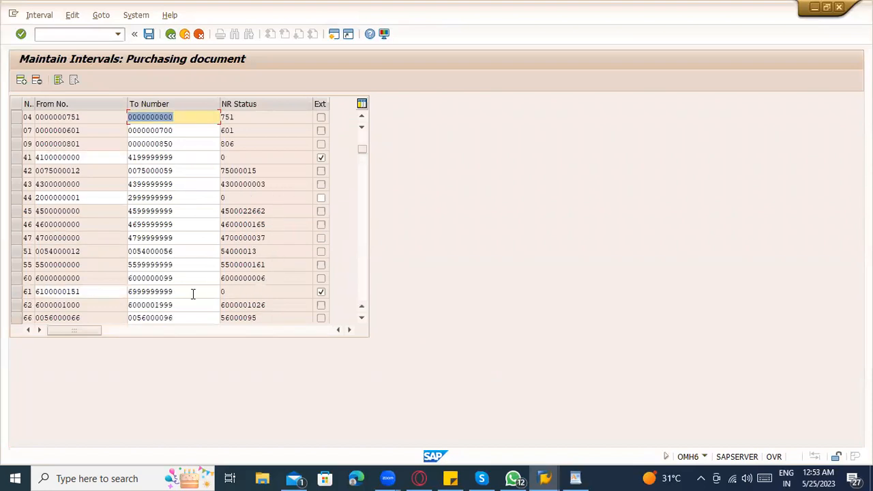
click(192, 277)
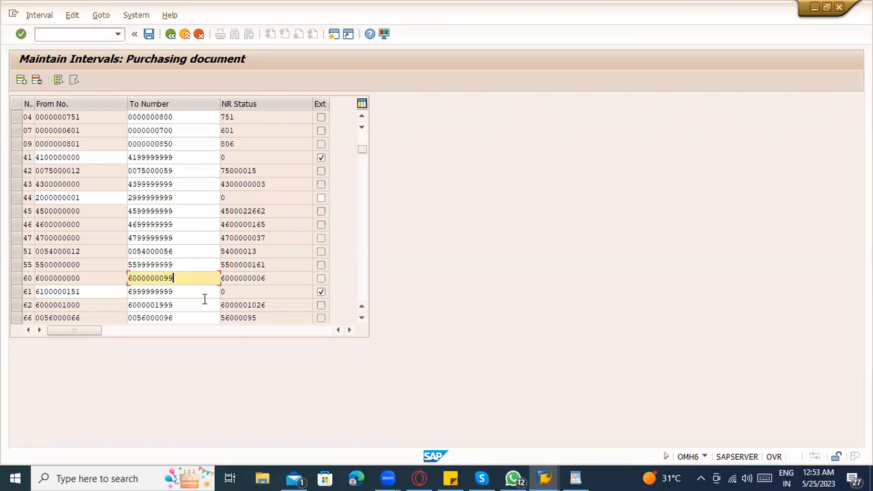
click(88, 278)
drag(81, 281, 30, 279)
click(135, 277)
drag(135, 277, 116, 275)
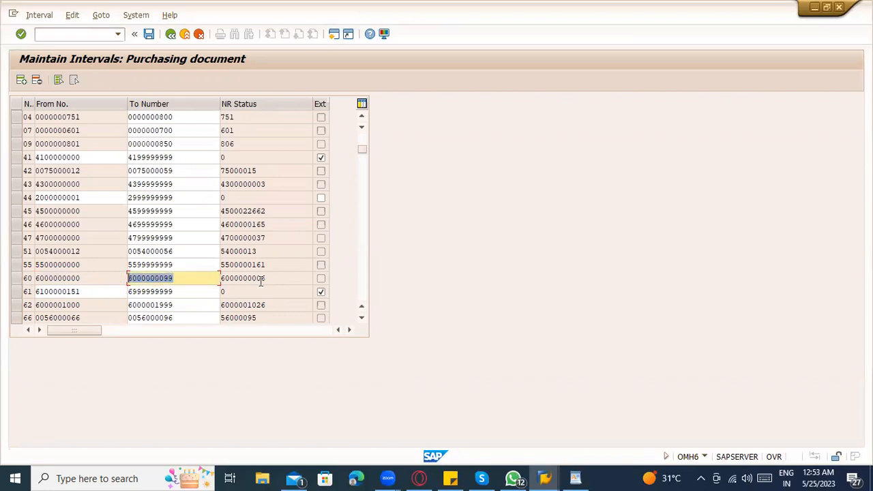
drag(261, 280, 213, 283)
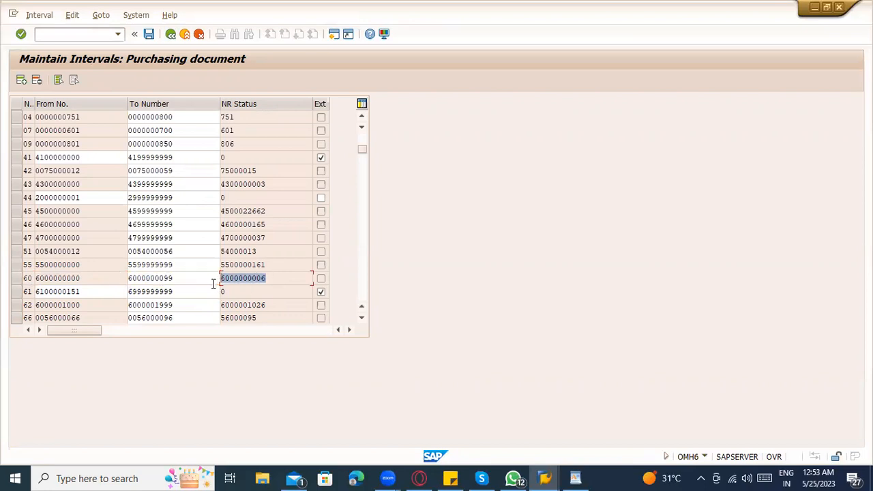
- Leave the intervals, view the number range status maintenance, and return to the range maintenance screen
click(174, 38)
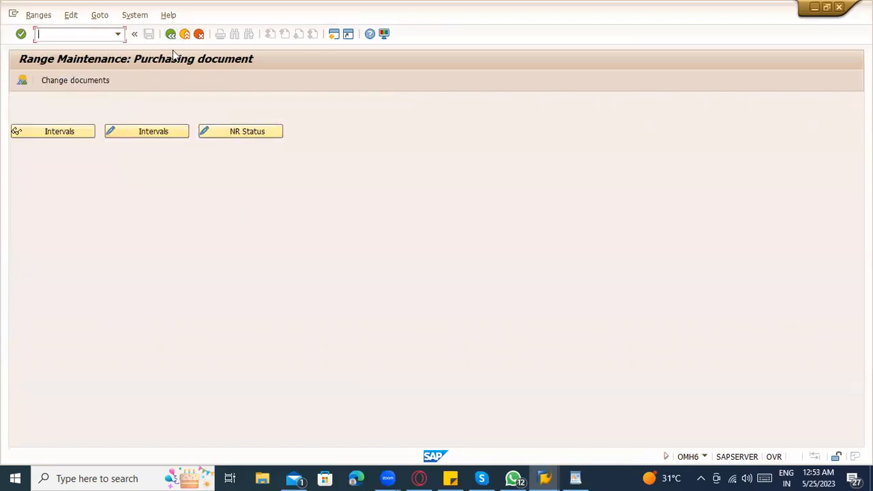
click(220, 131)
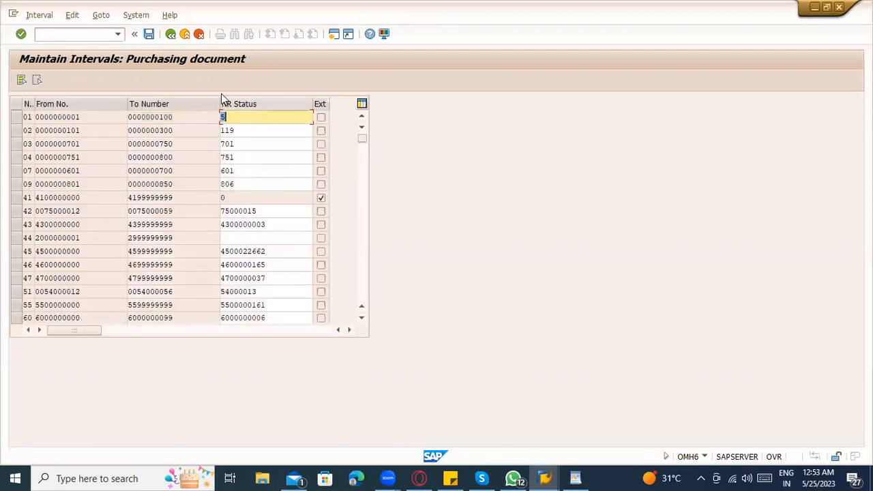
click(170, 33)
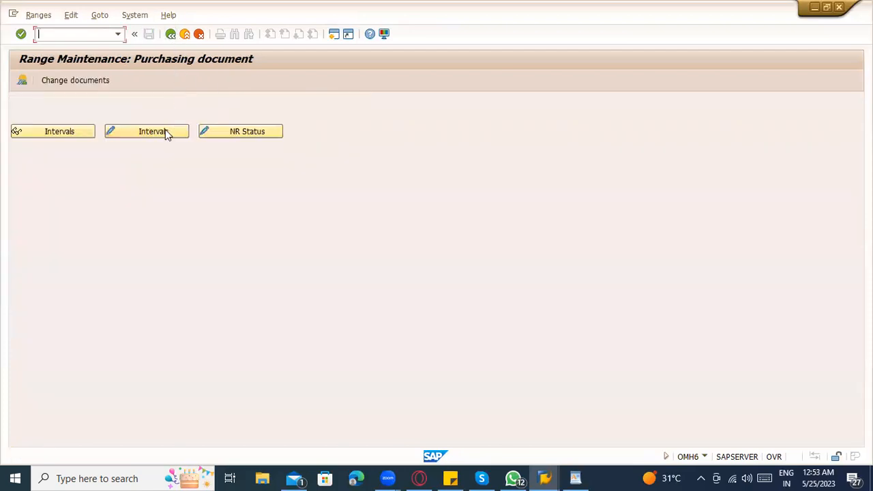
- Open the purchasing document intervals for change, insert a new interval line, and look through the list of free intervals
click(129, 131)
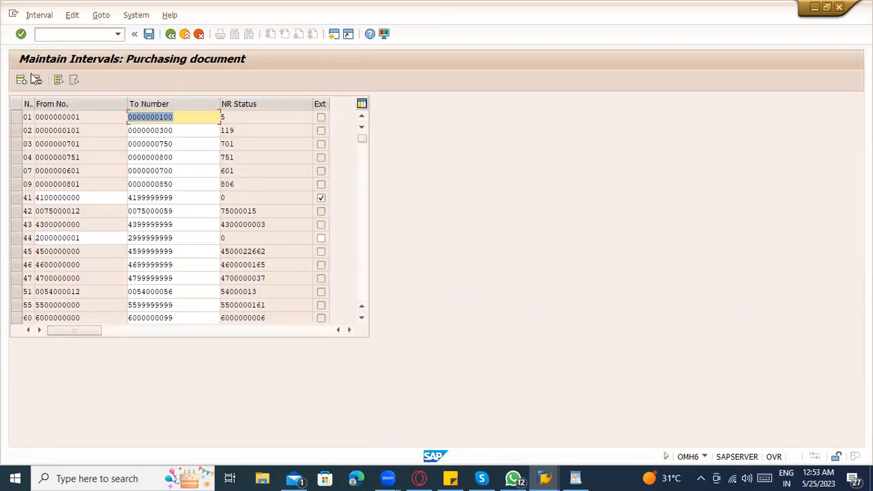
click(22, 82)
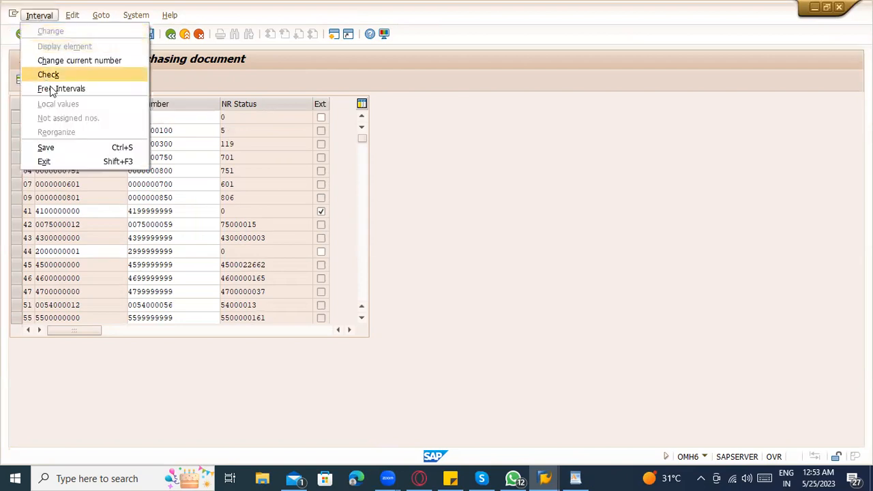
click(49, 89)
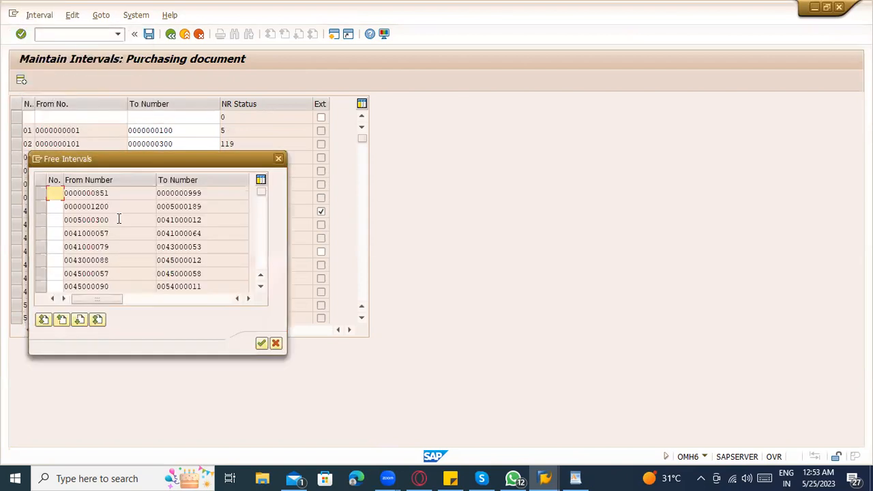
scroll(152, 247, down, 5)
scroll(152, 246, down, 5)
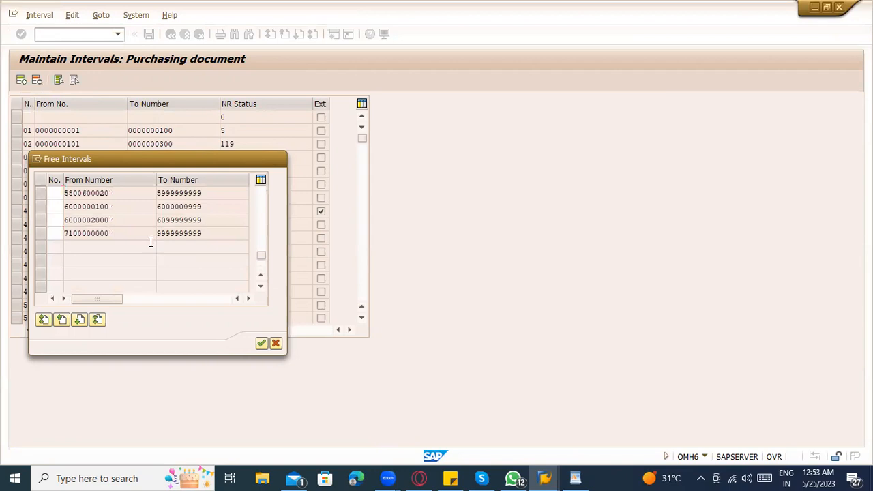
scroll(150, 242, up, 2)
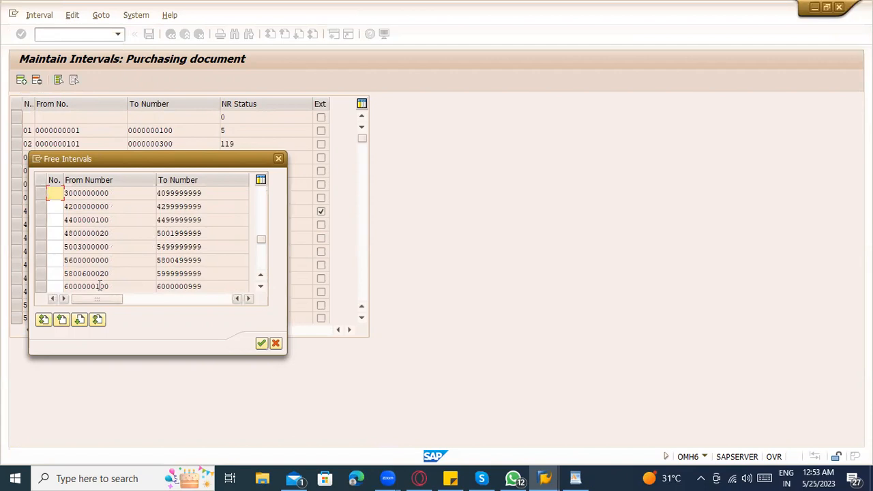
drag(111, 286, 58, 291)
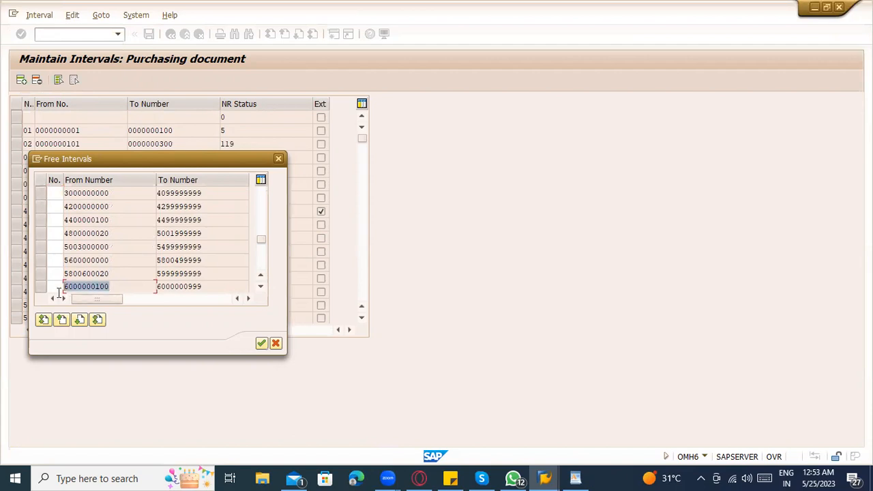
click(42, 287)
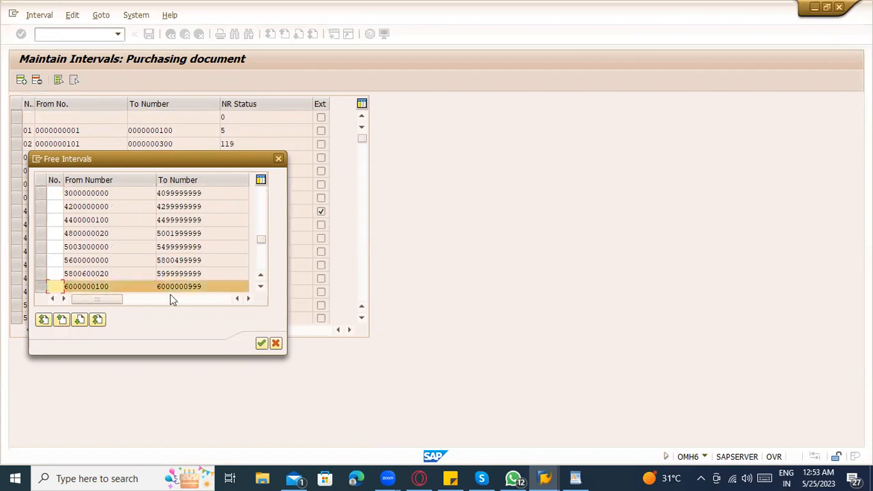
click(261, 343)
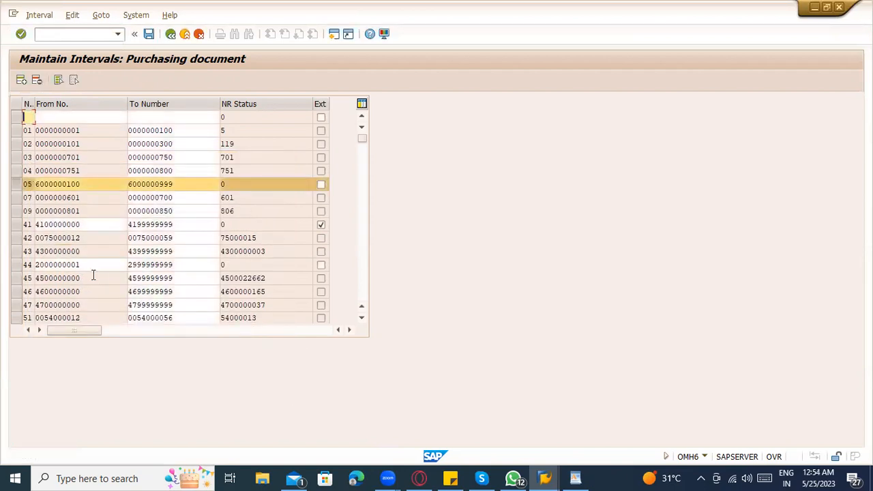
click(28, 184)
click(247, 185)
click(31, 184)
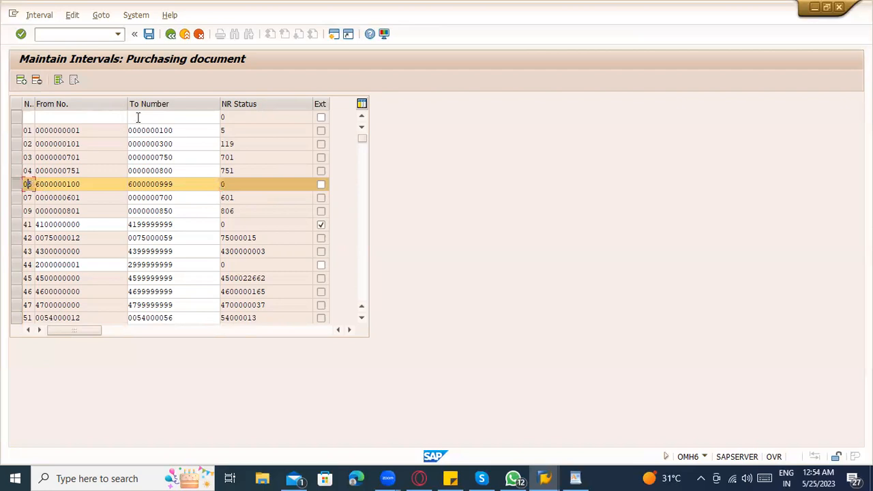
- Leave interval editing, saving the changes and acknowledging the number range transport information
click(170, 35)
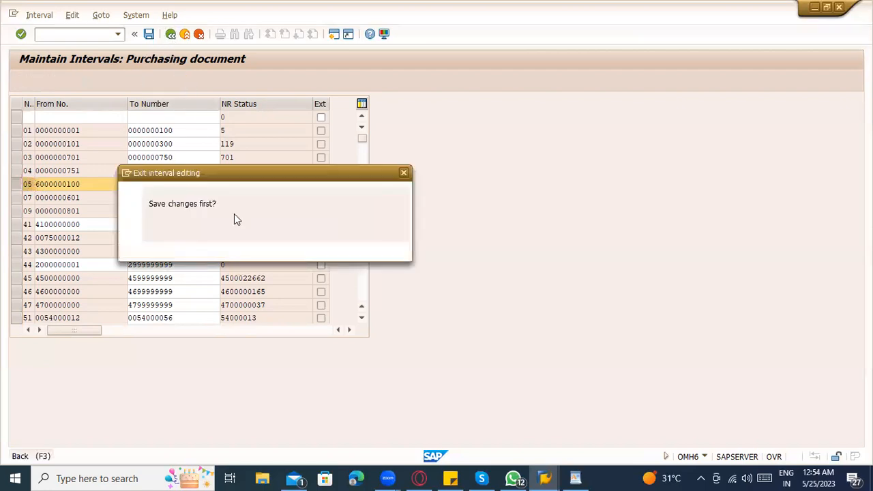
click(191, 247)
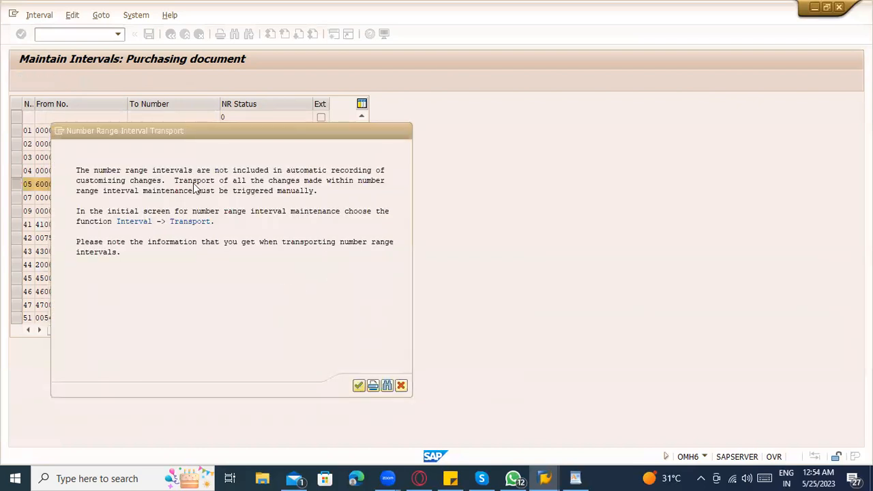
key(Return)
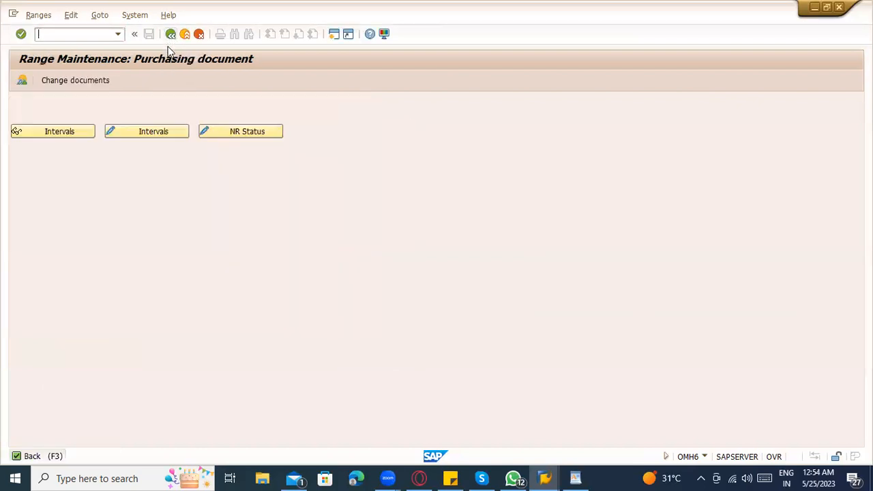
- Assign internal number range 05 to RFQ document type AN and save the change in the proposed customizing request
click(171, 34)
click(95, 232)
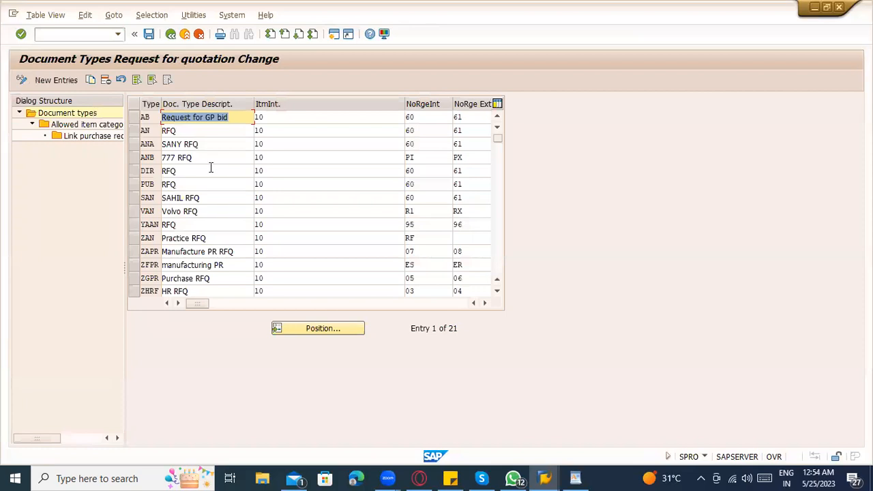
click(422, 130)
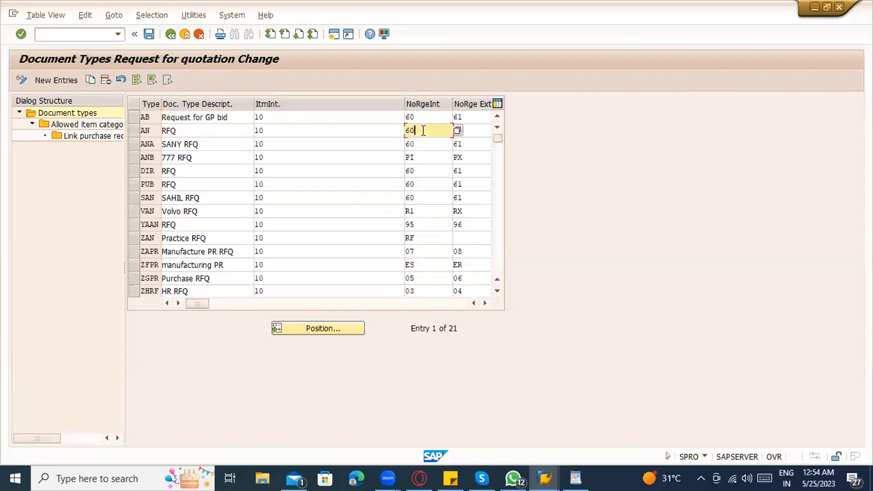
key(BackSpace)
key(BackSpace)
text(05)
key(ctrl+s)
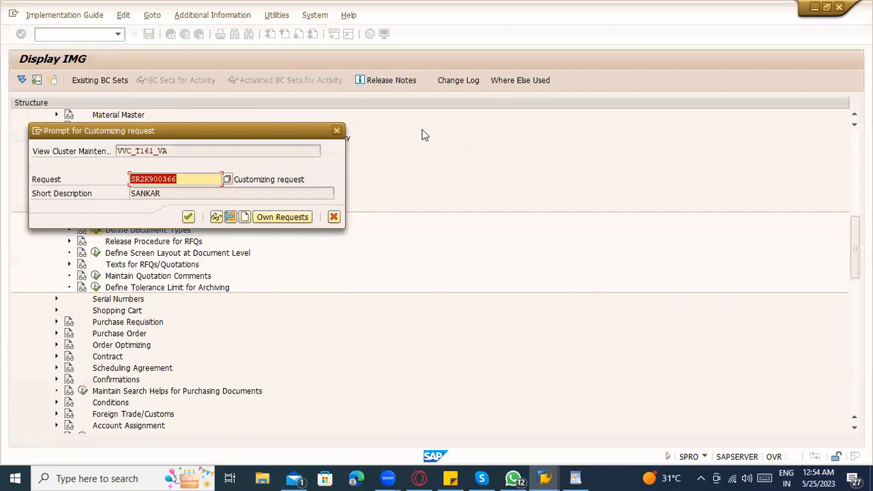
key(Return)
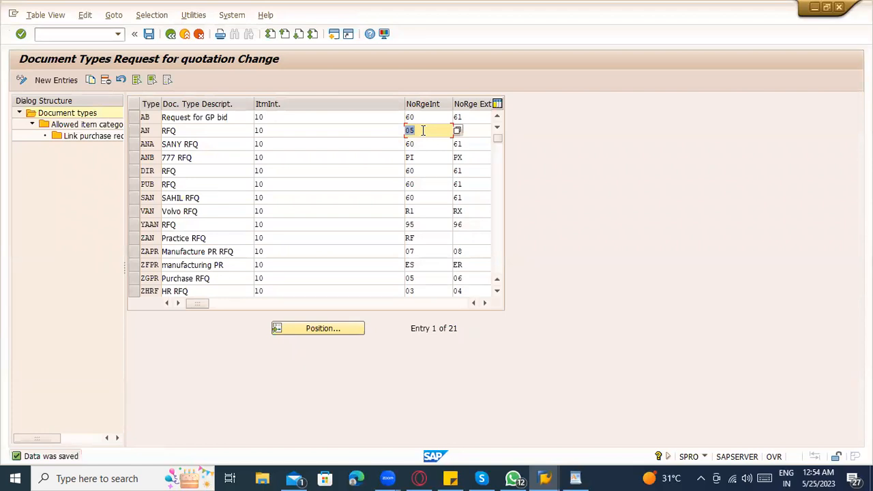
- Leave the customizing, switch to the SAP Easy Access session and start transaction ME41
click(186, 36)
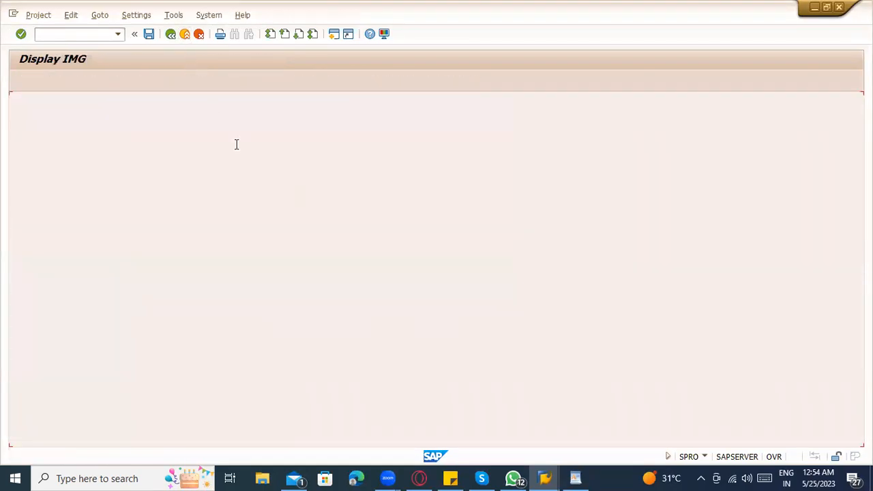
click(199, 34)
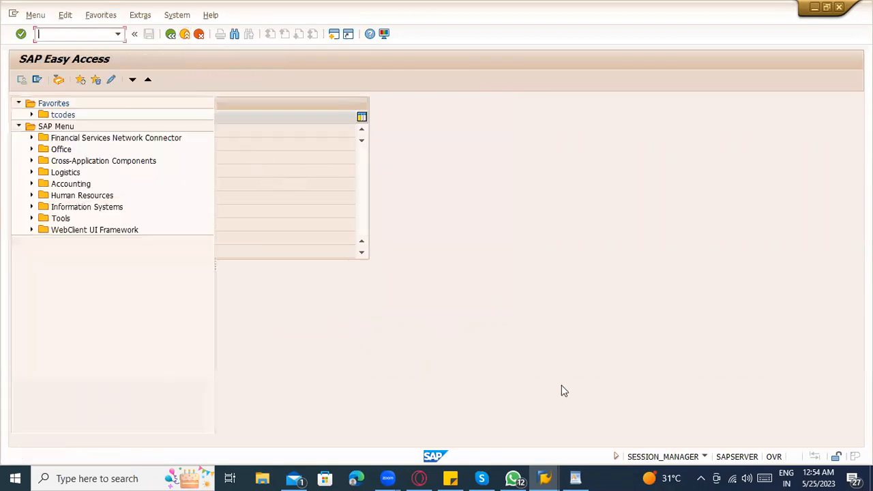
mouse_move(554, 477)
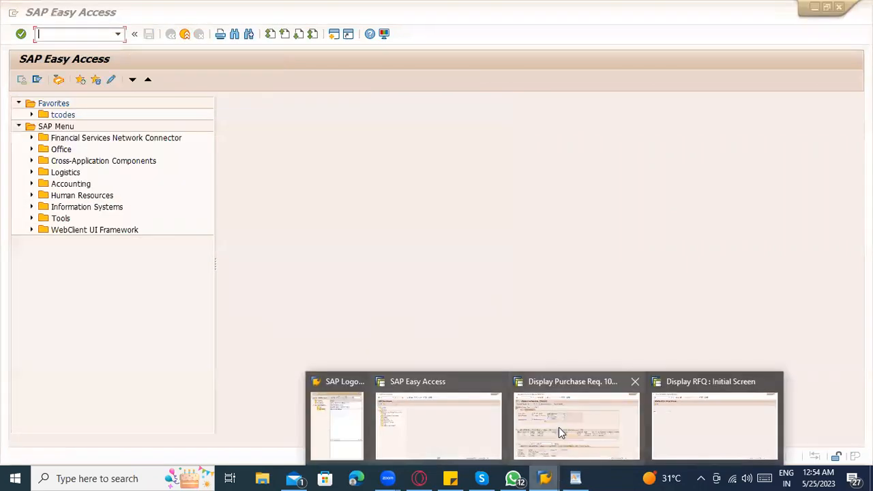
click(429, 415)
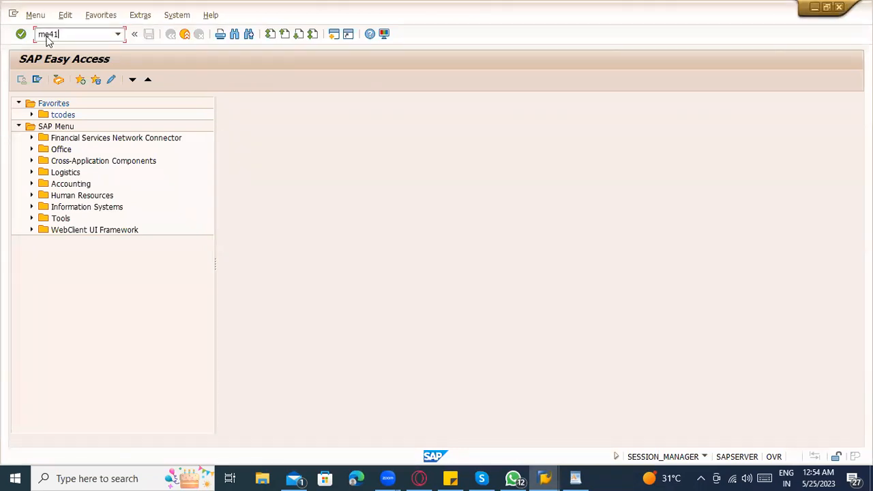
key(Return)
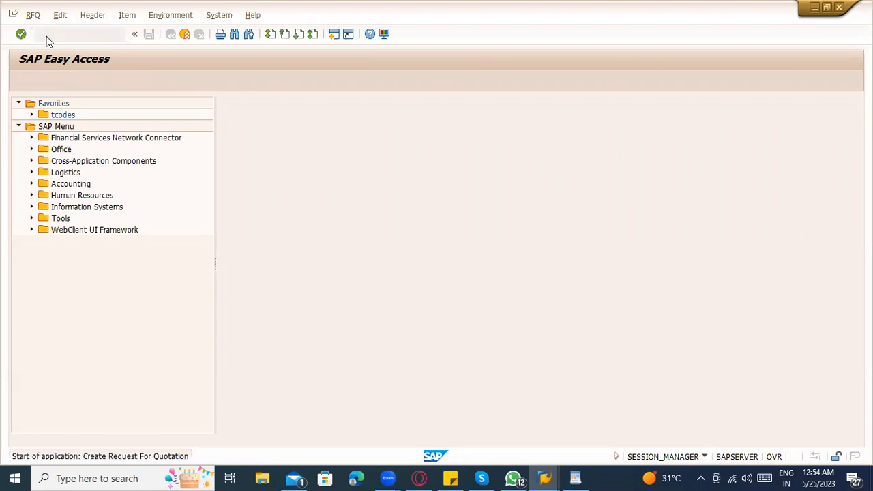
- Set the quotation deadline to 26.05.2023 and create the RFQ with reference to the proposed purchase requisition
key(space)
click(144, 185)
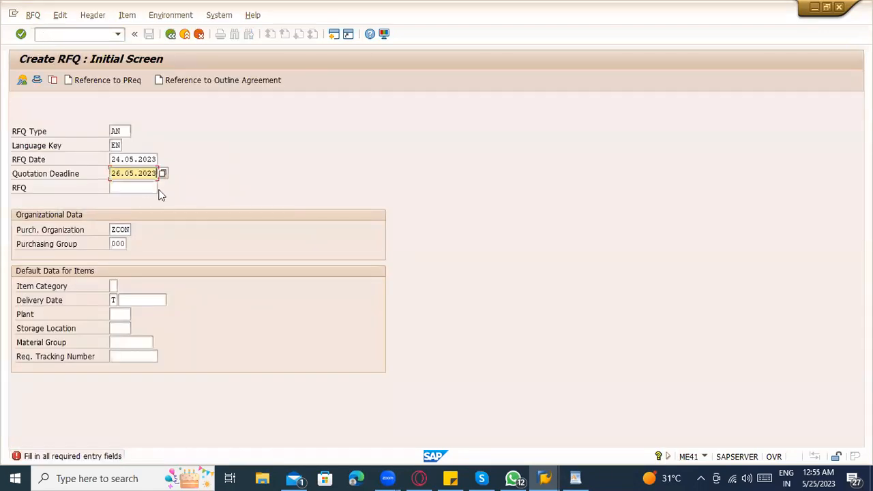
click(114, 81)
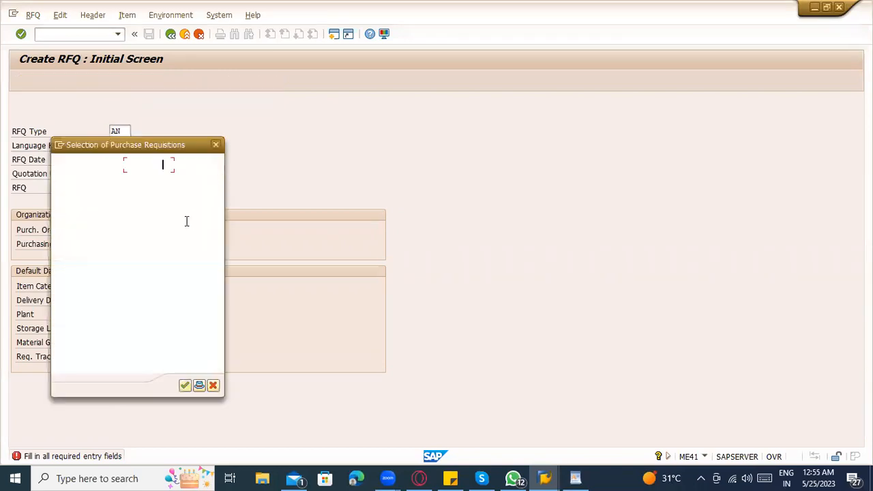
click(184, 386)
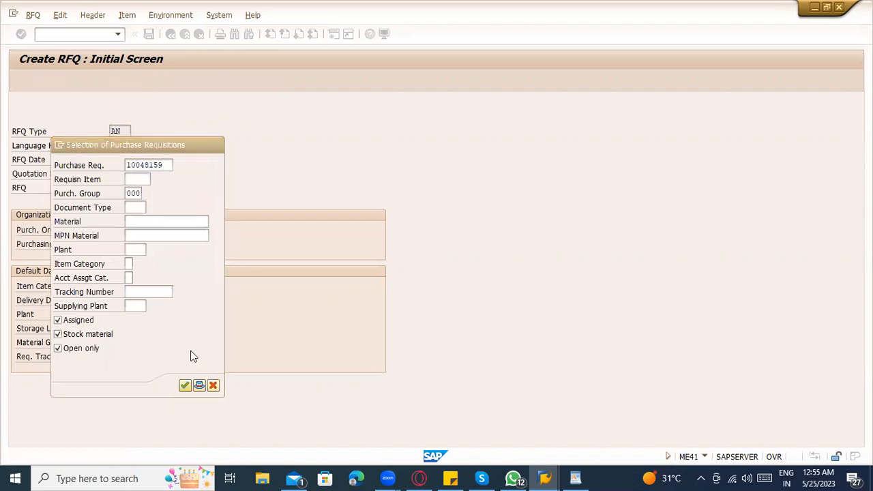
- Fill the RFQ header with collective number PR_1999, payment terms 0001, currency USD, and incoterms CFR with a location
click(342, 174)
click(339, 186)
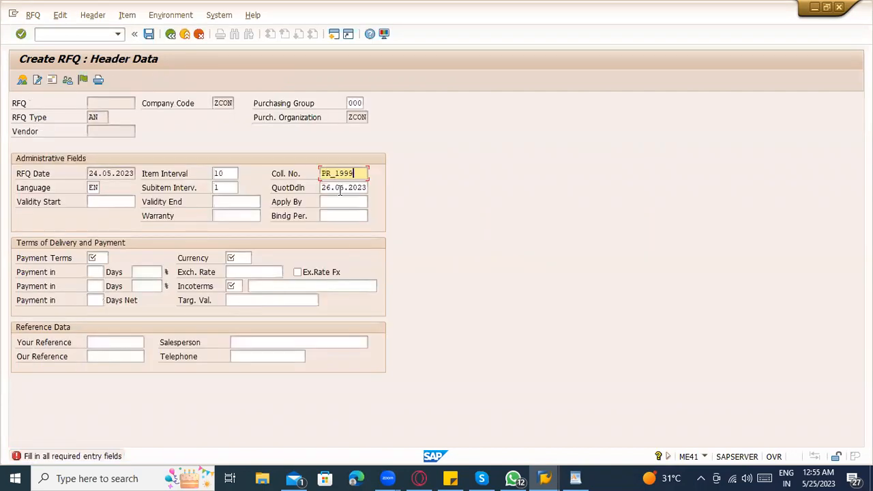
click(100, 259)
click(100, 271)
click(238, 258)
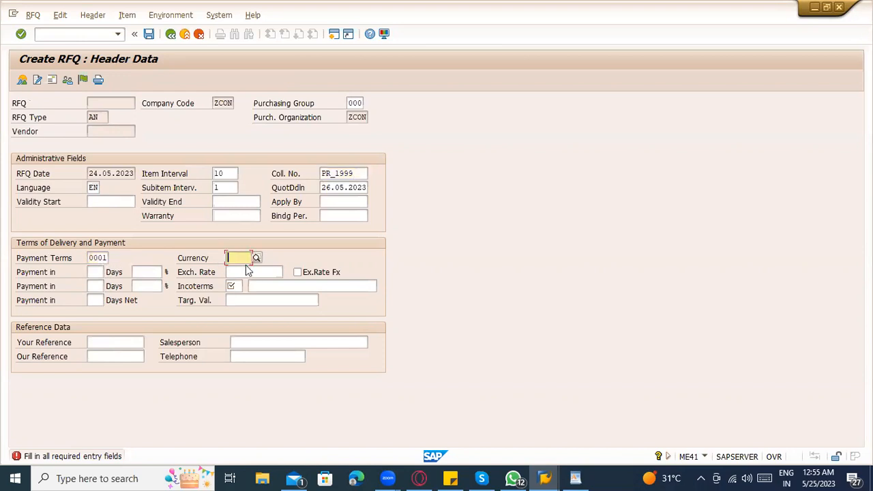
click(235, 269)
click(233, 285)
click(234, 295)
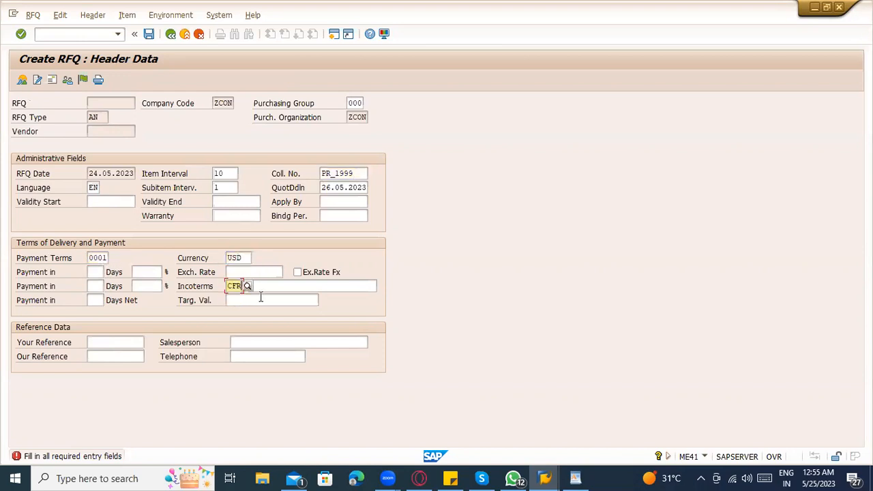
click(261, 286)
click(262, 297)
key(Return)
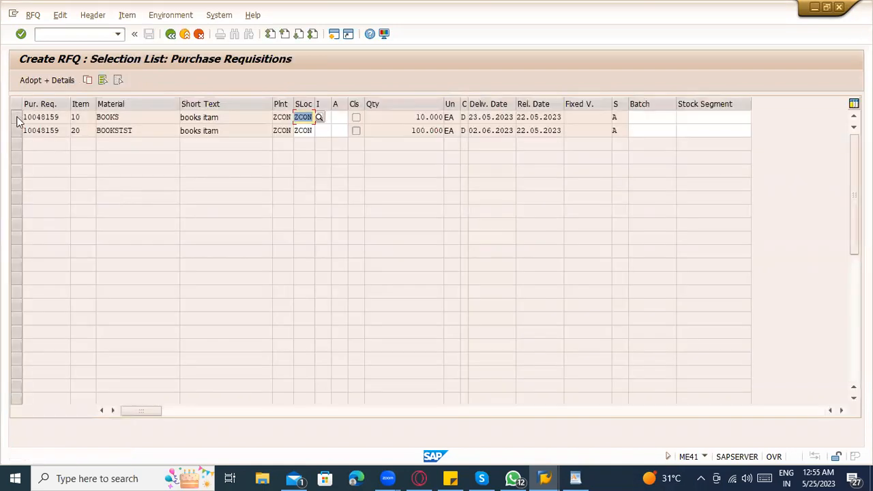
- Adopt requisition items 10 and 20 with details and set the delivery date of item 10 to 31.05.2023
click(16, 117)
click(17, 130)
click(35, 84)
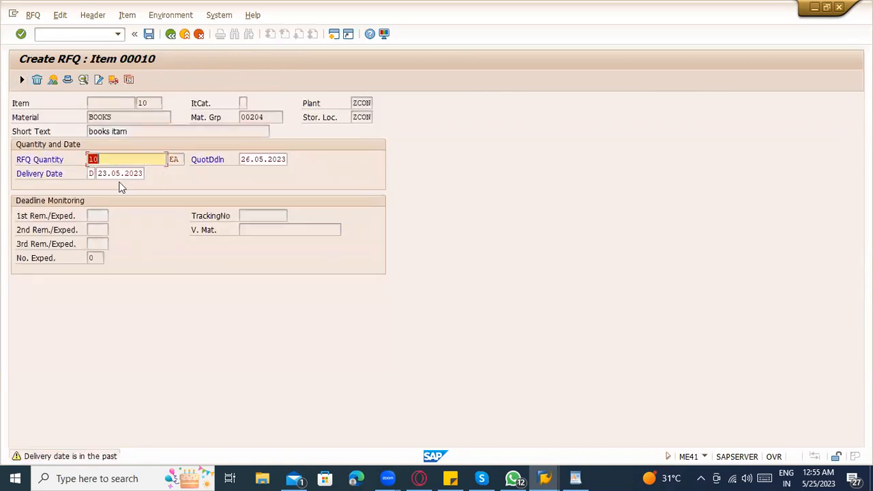
drag(98, 175, 168, 182)
text(3)
click(125, 184)
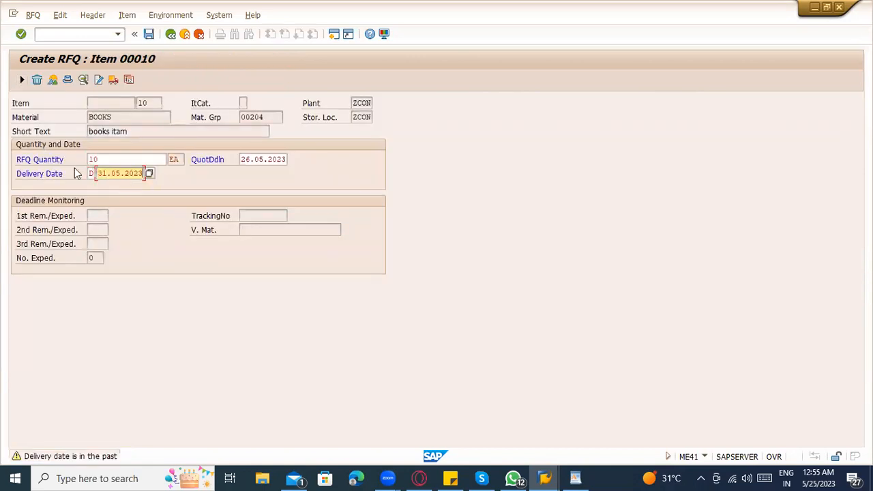
click(20, 83)
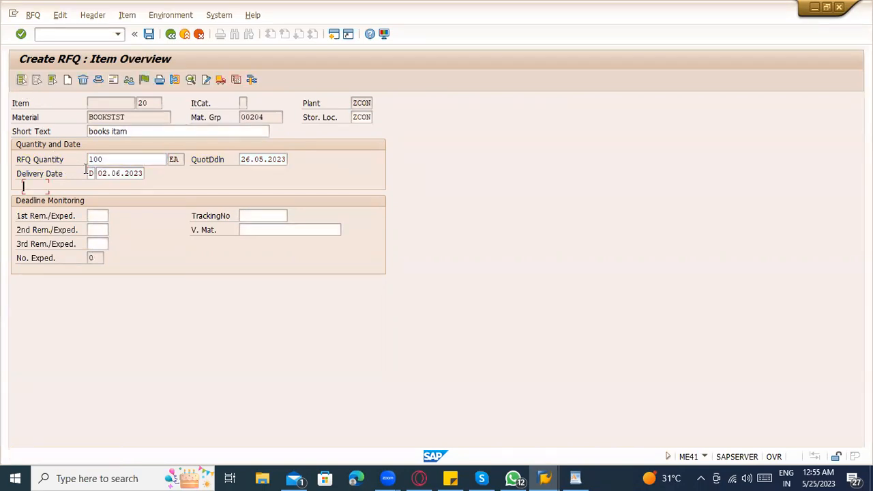
- Open the RFQ's vendor address, choose vendor ZCON1 from the entry history and save the RFQ
click(113, 83)
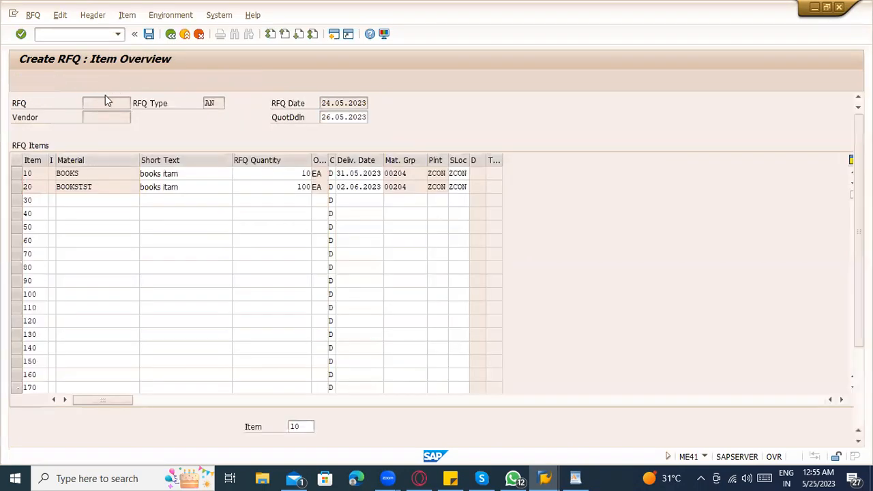
text(7)
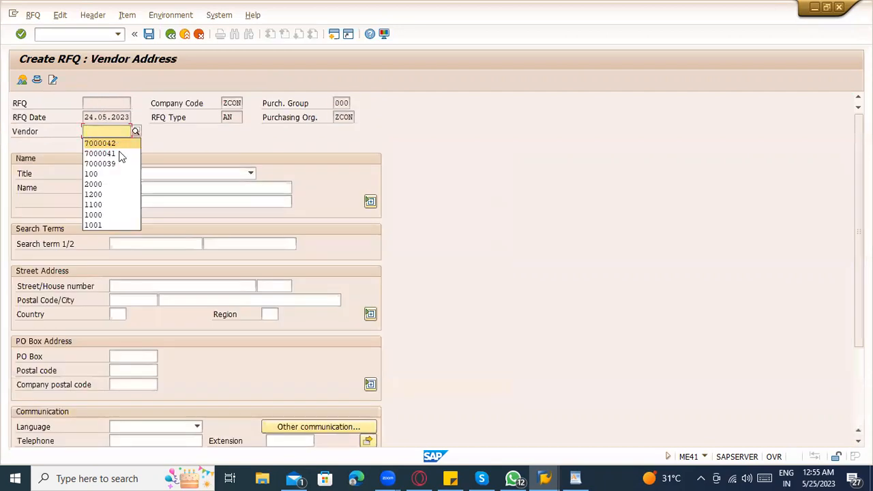
click(120, 153)
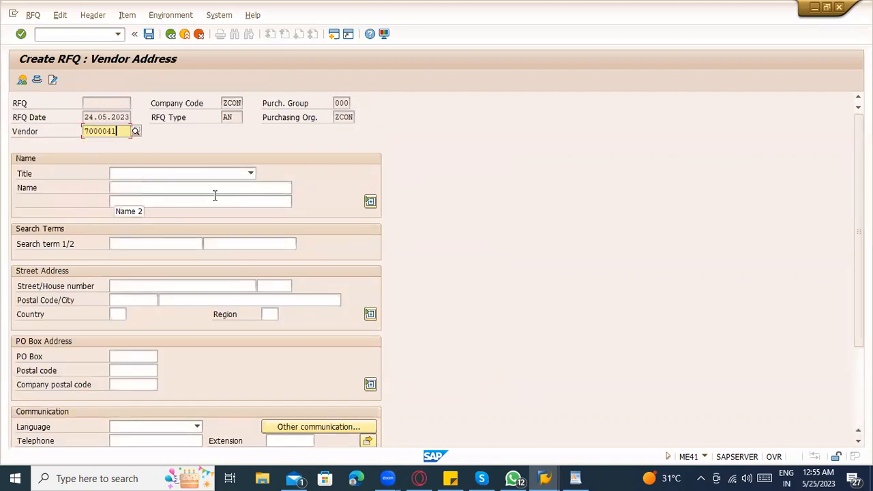
key(Return)
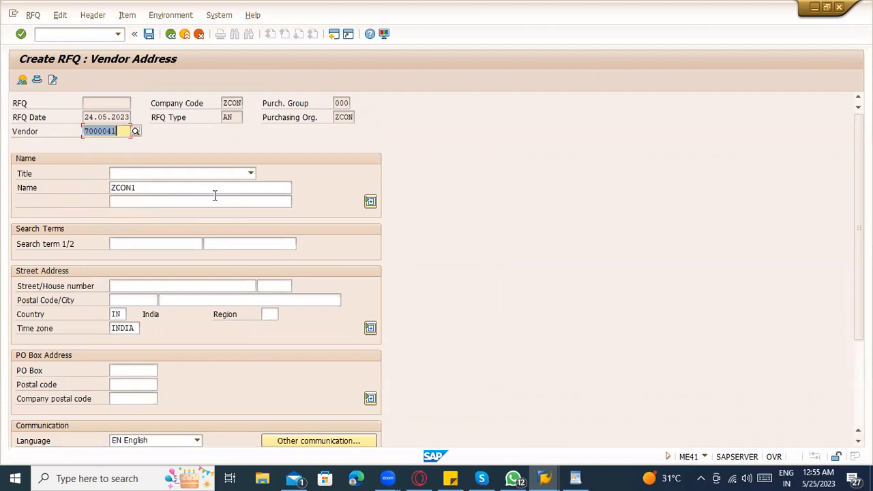
key(Return)
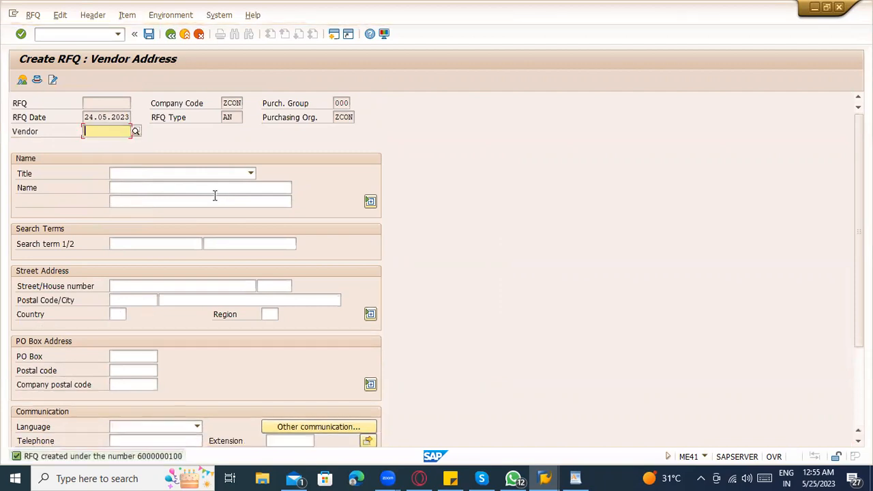
- Create another RFQ for the second vendor in the entry history, save it and leave RFQ creation
key(BackSpace)
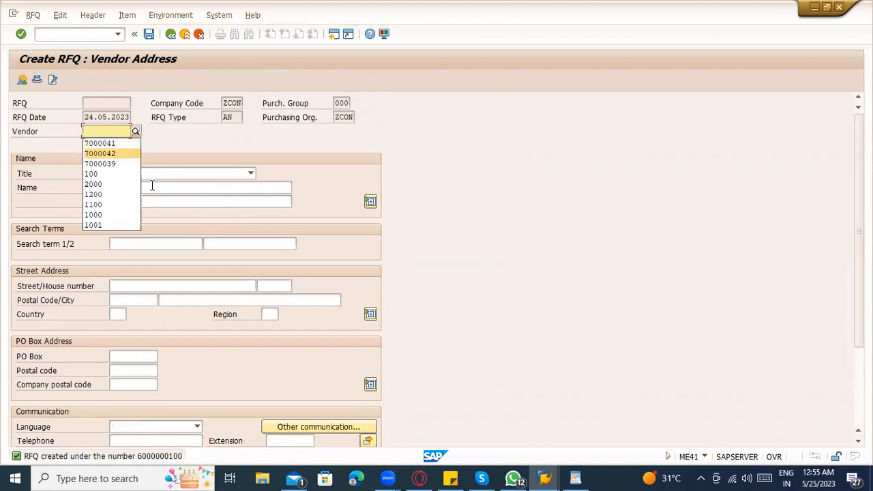
click(114, 151)
key(Return)
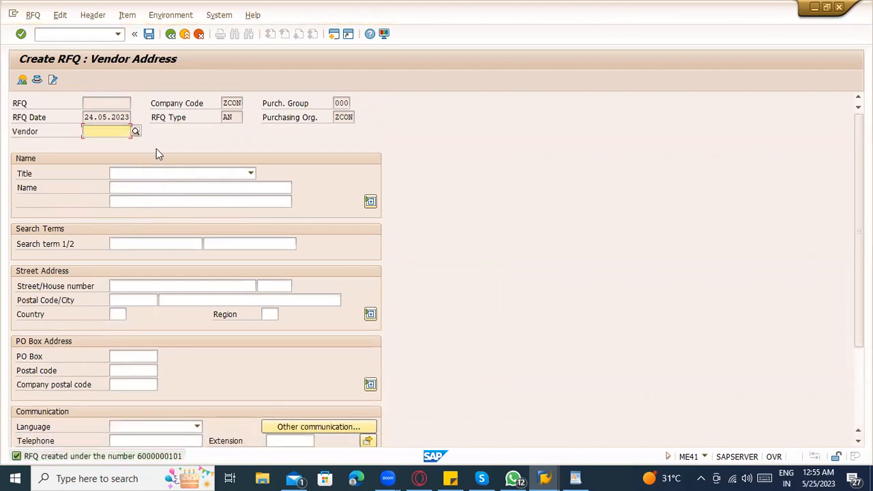
click(174, 37)
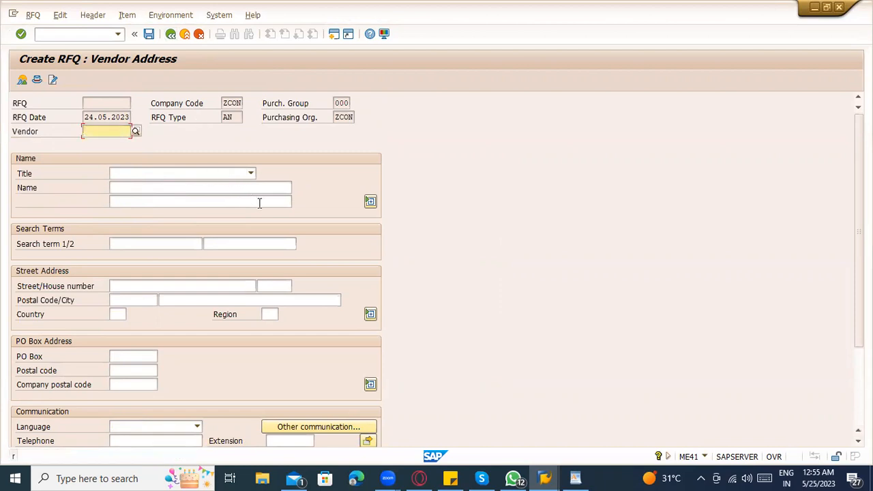
click(184, 34)
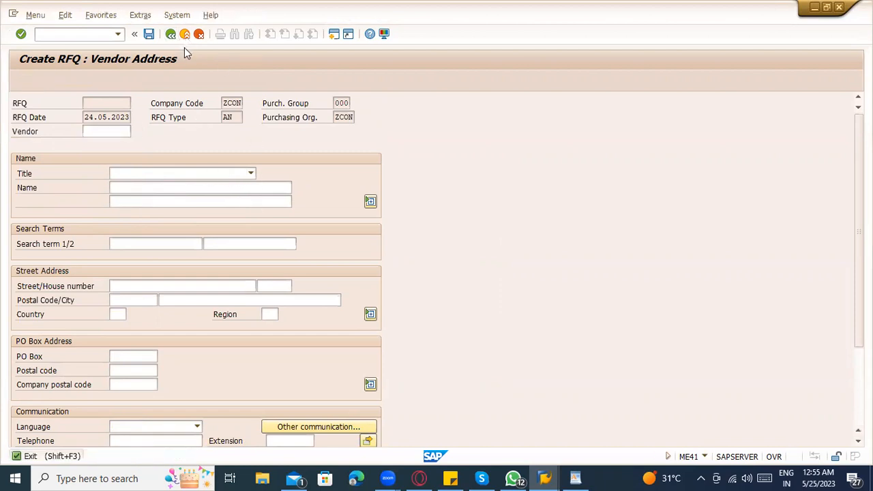
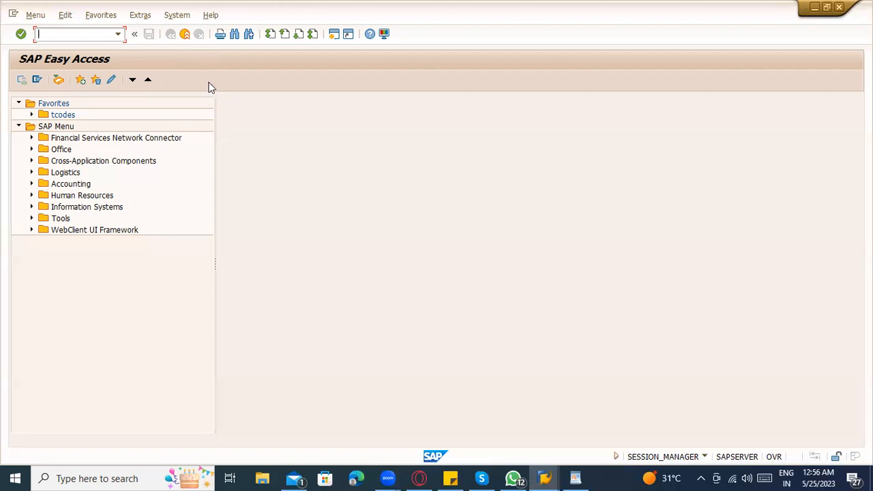
- Start transaction ST22 and copy the selection's start date 25.05.2023 into its end date
text(St22)
key(Return)
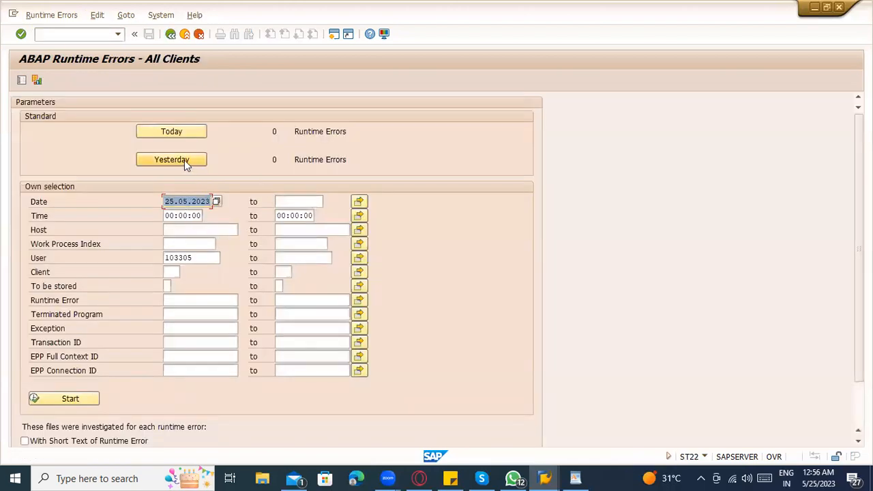
click(207, 200)
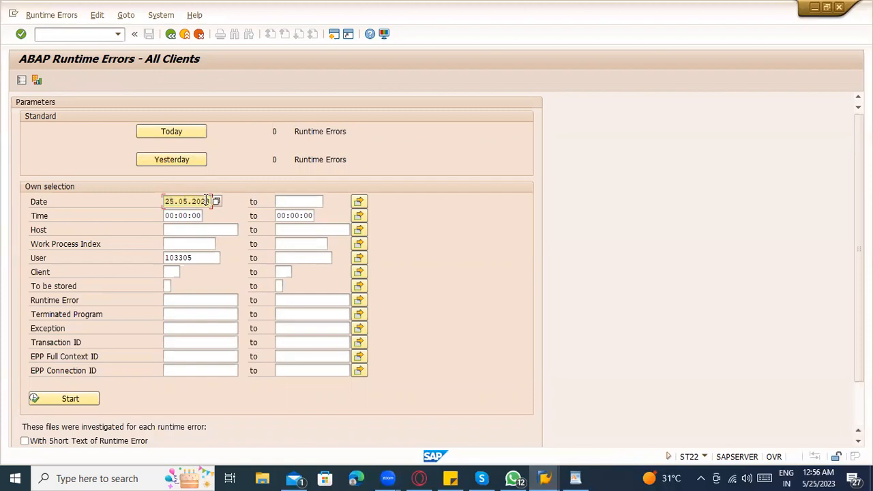
click(184, 203)
drag(165, 201, 229, 201)
key(ctrl+c)
key(Tab)
key(ctrl+v)
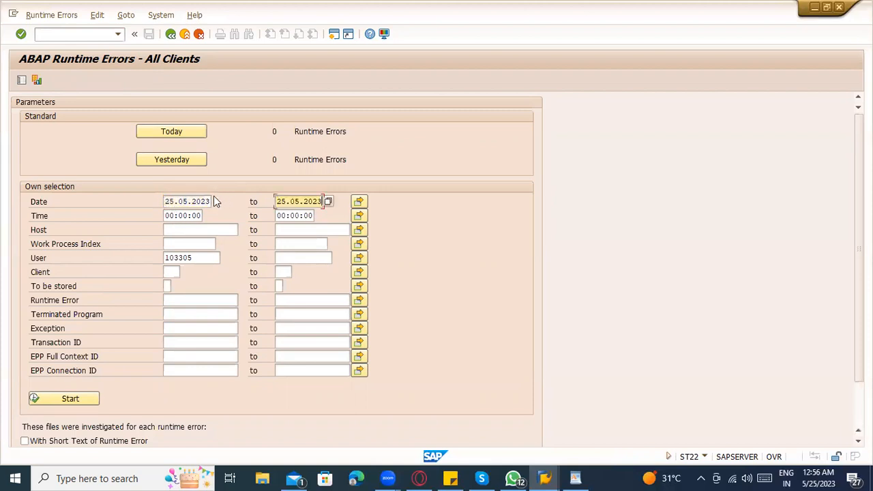
- Set the start date of the runtime error selection to 25.04.2023 and run the search
click(206, 203)
click(183, 204)
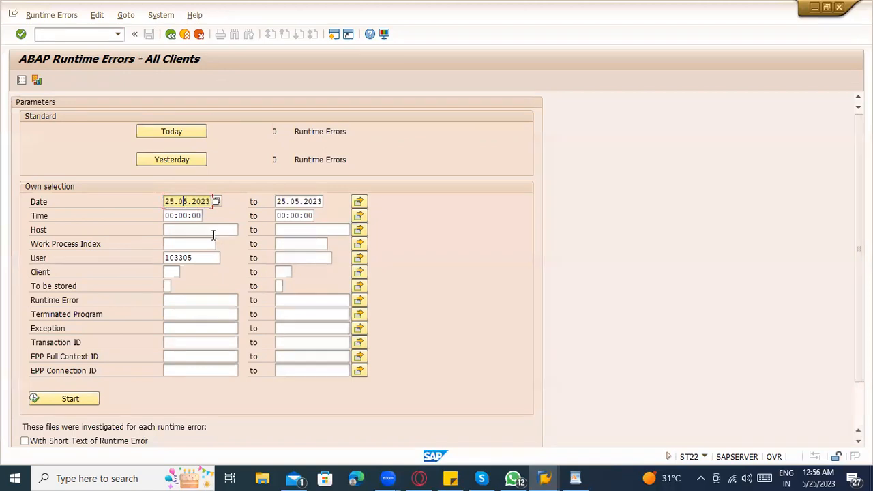
key(Delete)
click(71, 402)
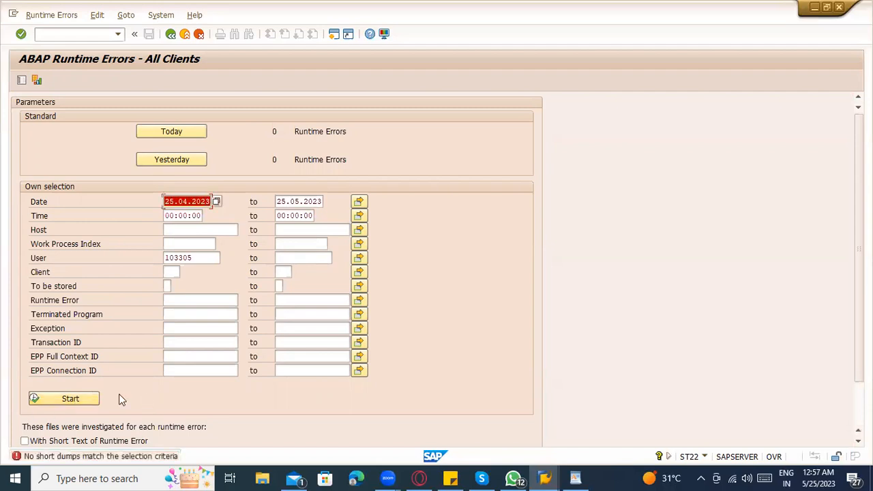
- Clear the user filter in the runtime error selection
click(201, 258)
key(BackSpace)
key(BackSpace)
key(BackSpace)
key(BackSpace)
key(BackSpace)
key(BackSpace)
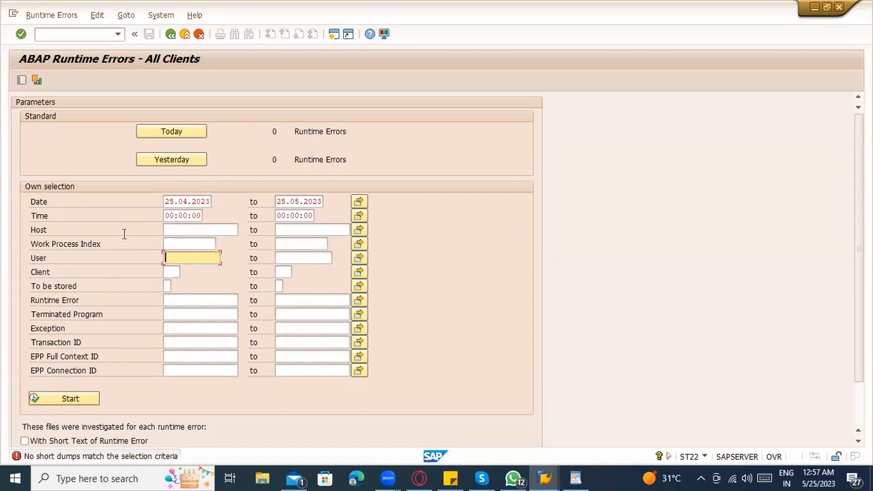
- Run the runtime error search without a user filter and widen the application server column to show the full server names
click(74, 401)
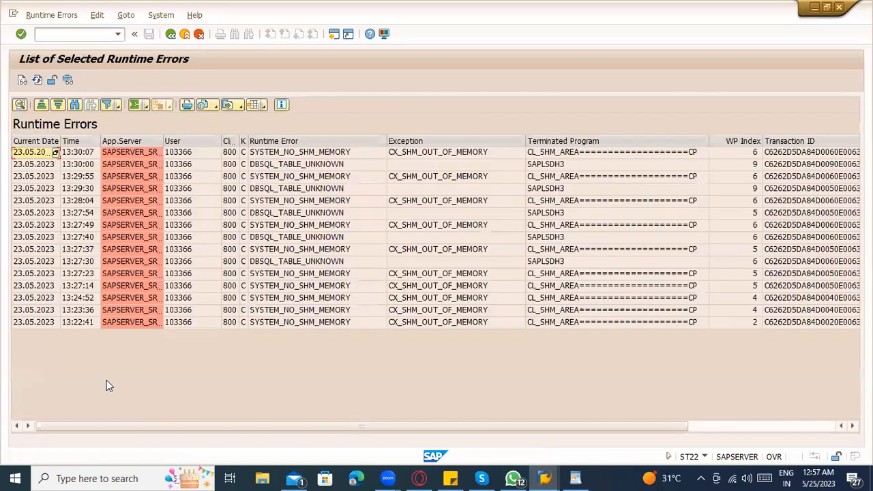
drag(163, 142, 247, 147)
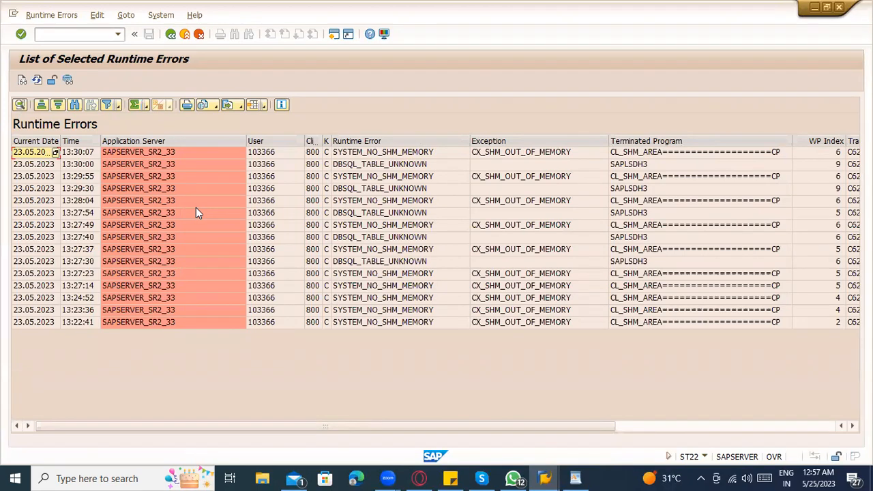
- Open the long text of the 23.05.2023 13:30:07 runtime error and examine its description, error analysis, system environment and system fields
double_click(163, 154)
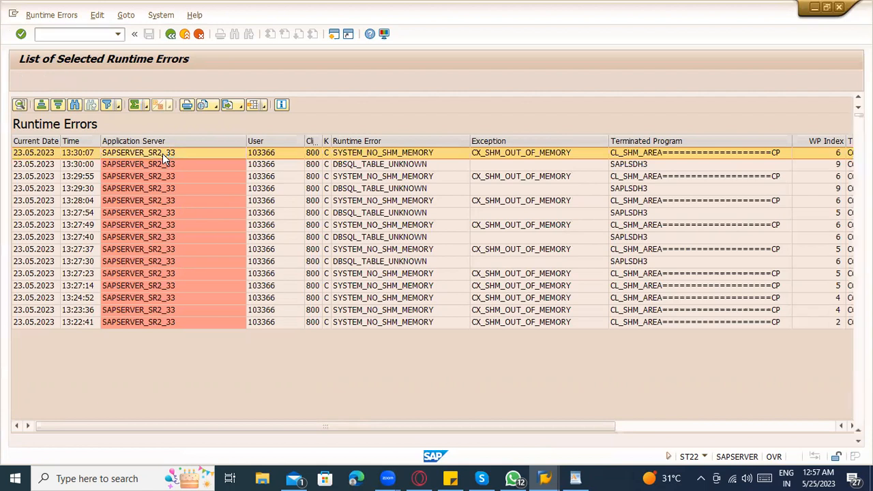
scroll(377, 215, down, 1)
scroll(377, 217, down, 3)
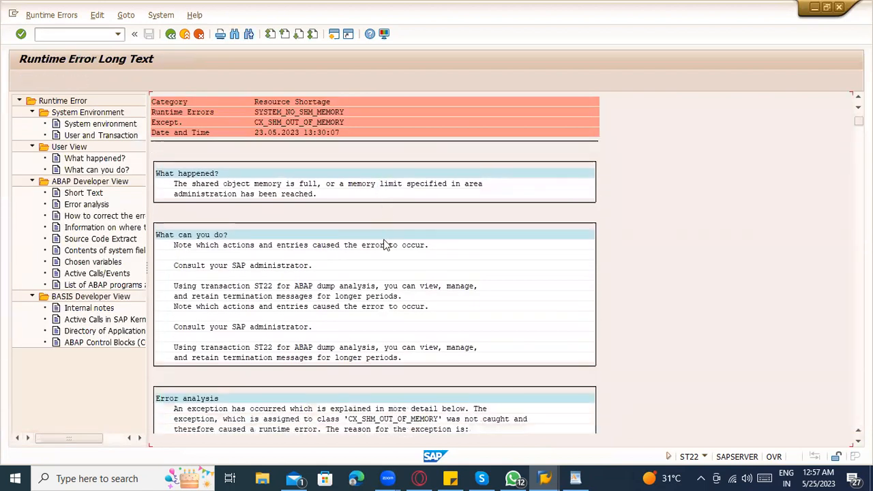
scroll(384, 244, down, 2)
scroll(265, 272, down, 1)
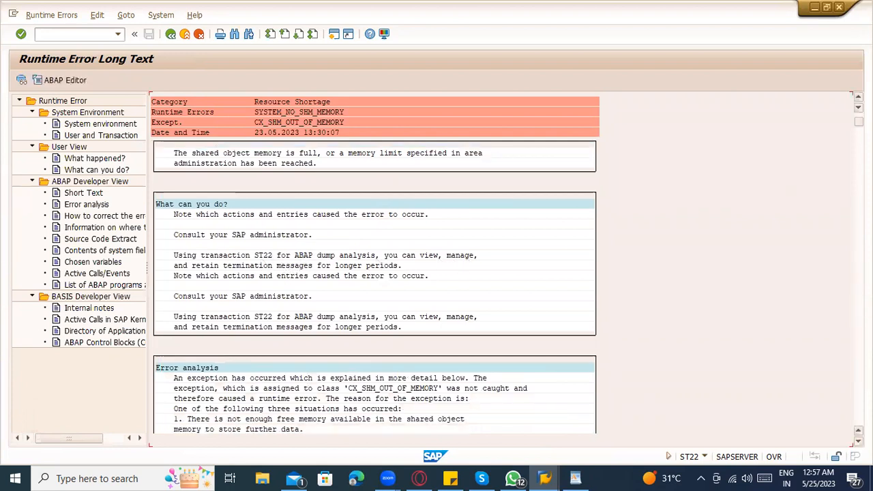
scroll(375, 286, down, 10)
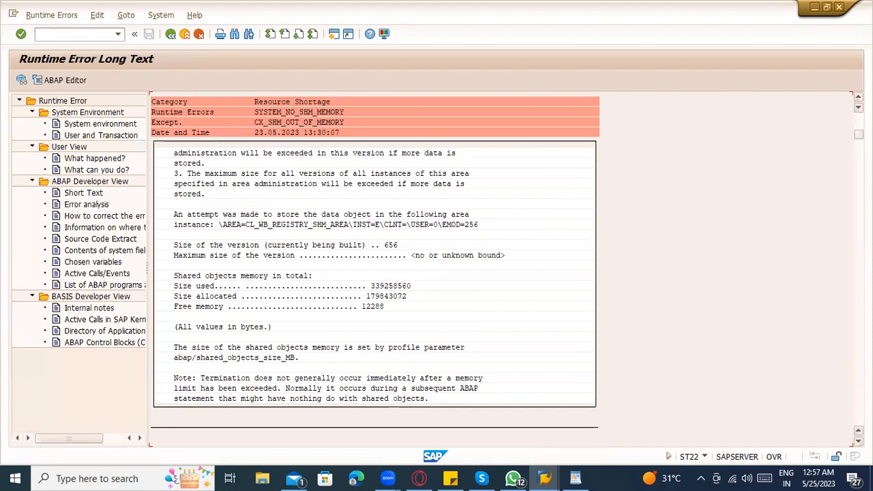
key(Page_Down)
scroll(374, 287, down, 3)
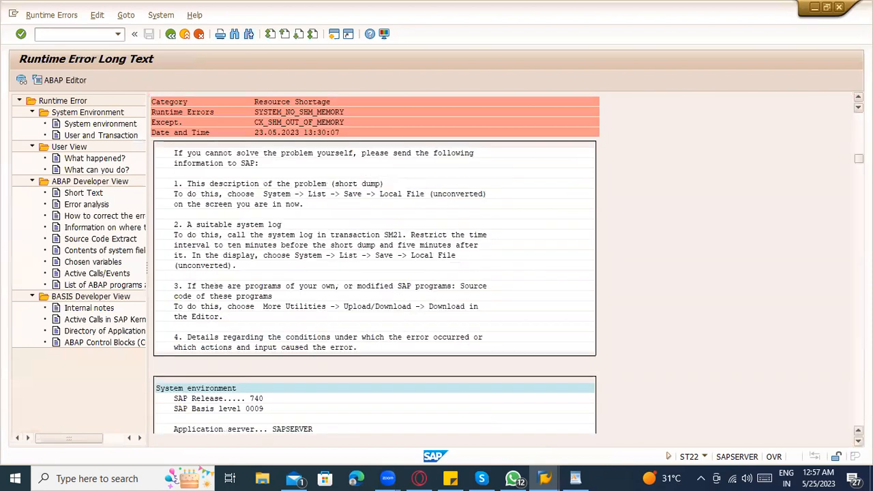
scroll(374, 287, down, 5)
scroll(375, 287, down, 5)
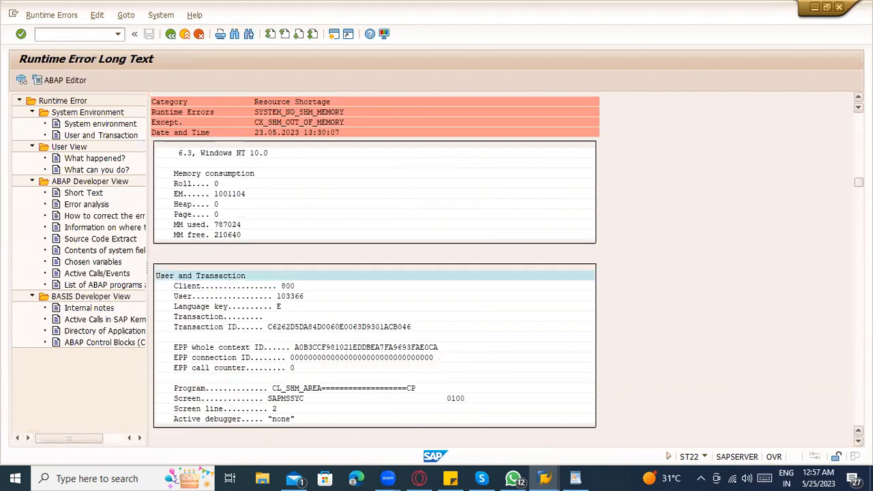
scroll(577, 296, down, 5)
scroll(577, 296, down, 5)
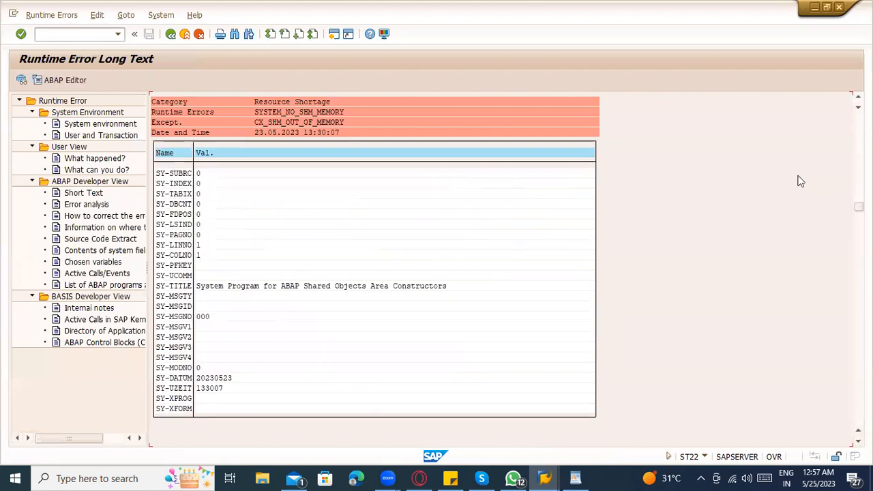
- Examine the termination details, active calls and chosen variables of the runtime error, and return to the error list
scroll(529, 263, up, 5)
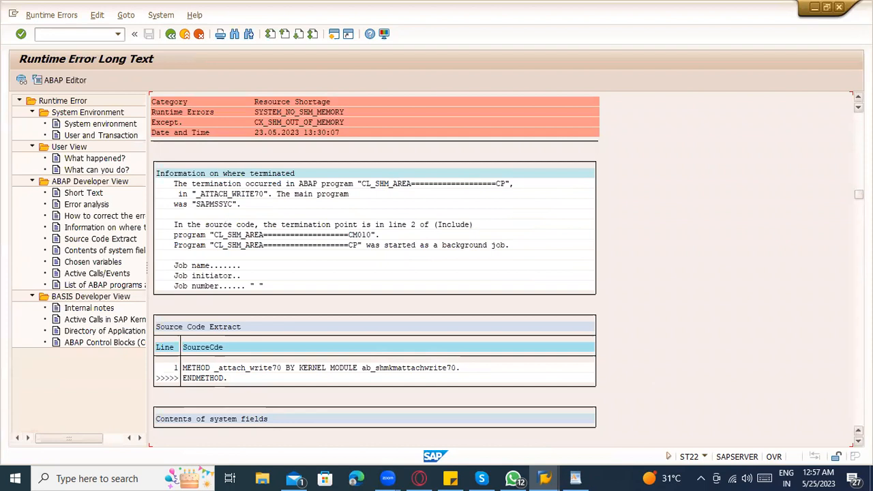
click(857, 293)
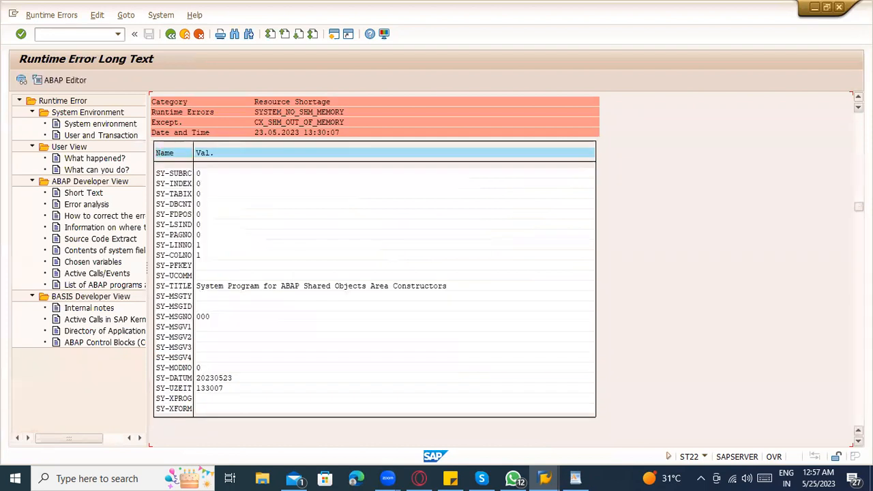
key(Page_Down)
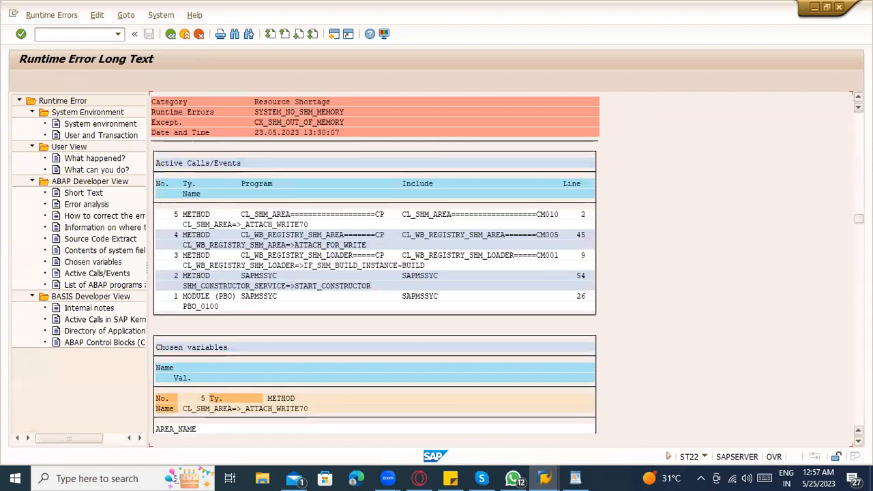
key(Page_Down)
key(Page_Down)
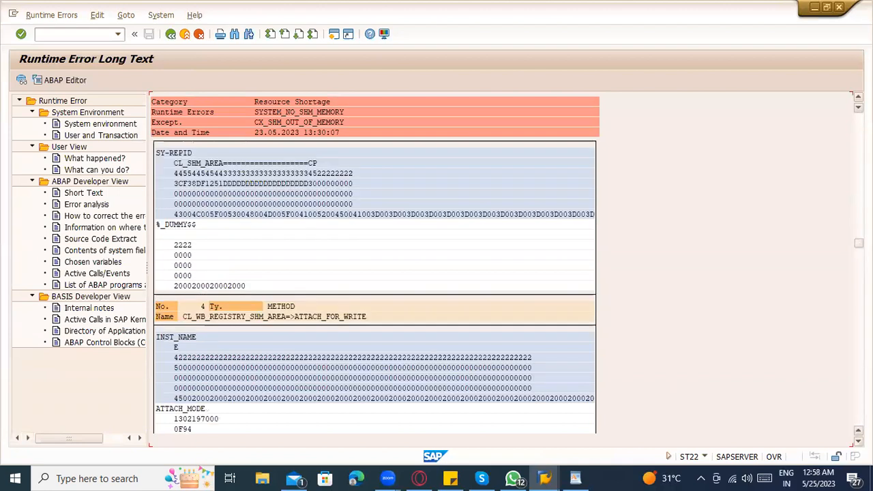
key(Page_Down)
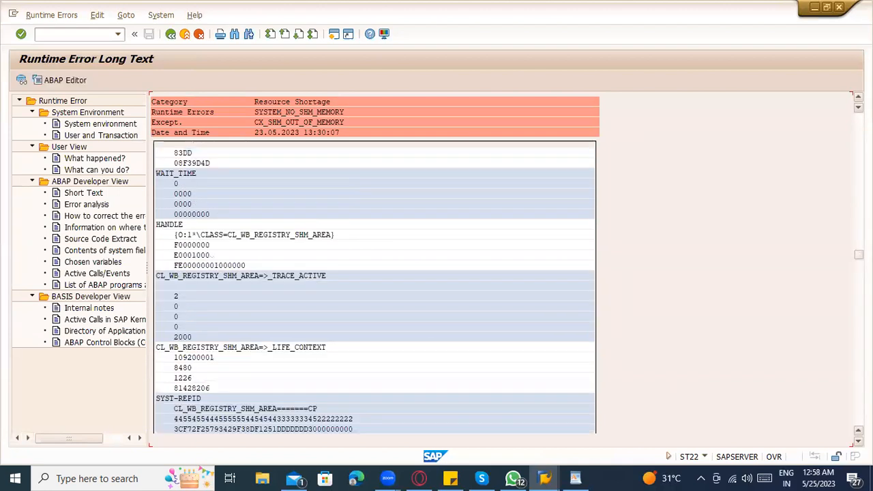
key(Page_Down)
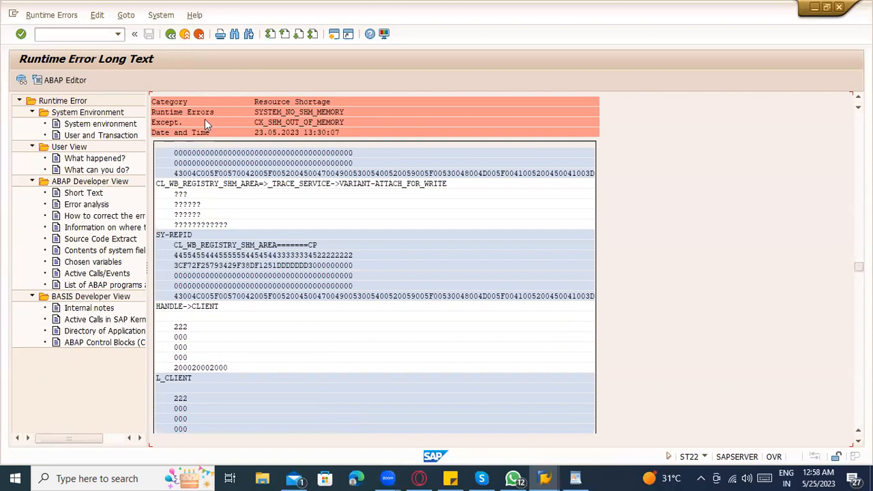
click(184, 36)
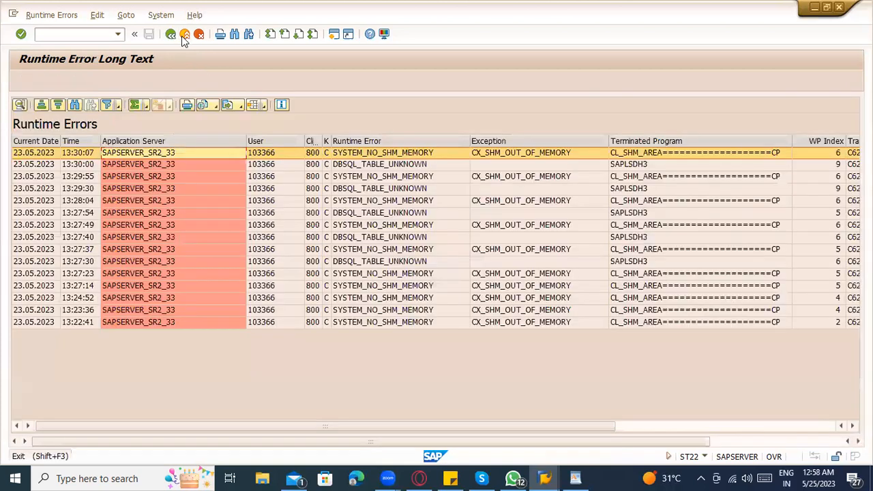